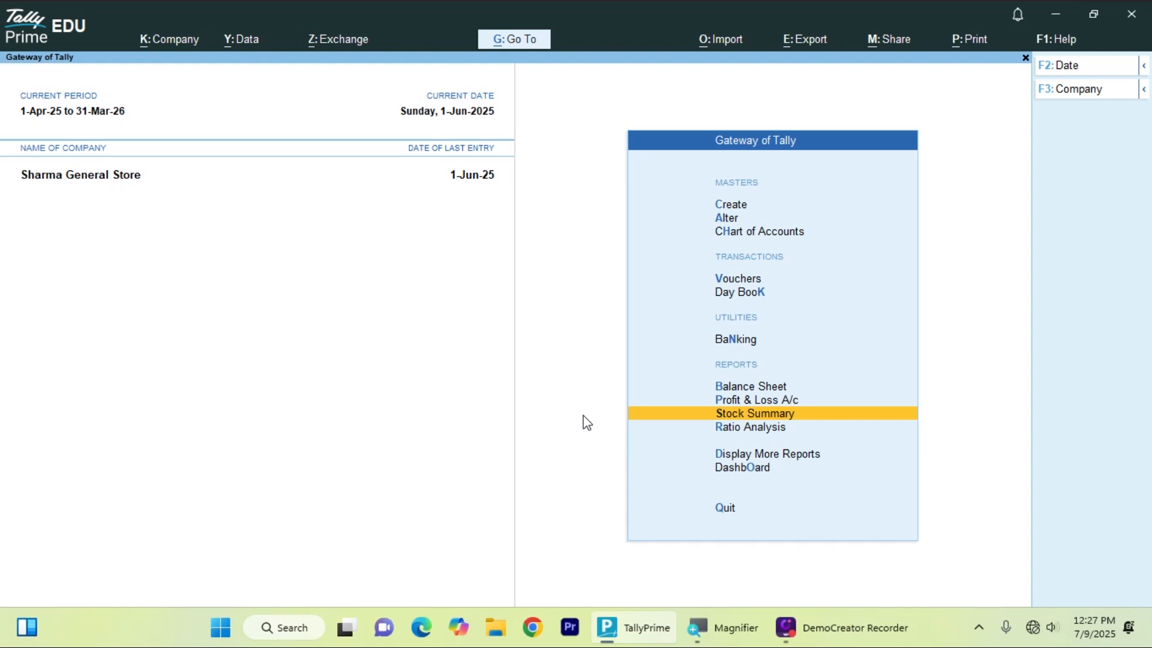
# - Open Vouchers from the Gateway of Tally, bringing up a blank Purchase voucher No. 3
pyautogui.press('Up')
pyautogui.press('Up')
pyautogui.press('Up')
pyautogui.press('Up')
pyautogui.press('Up')
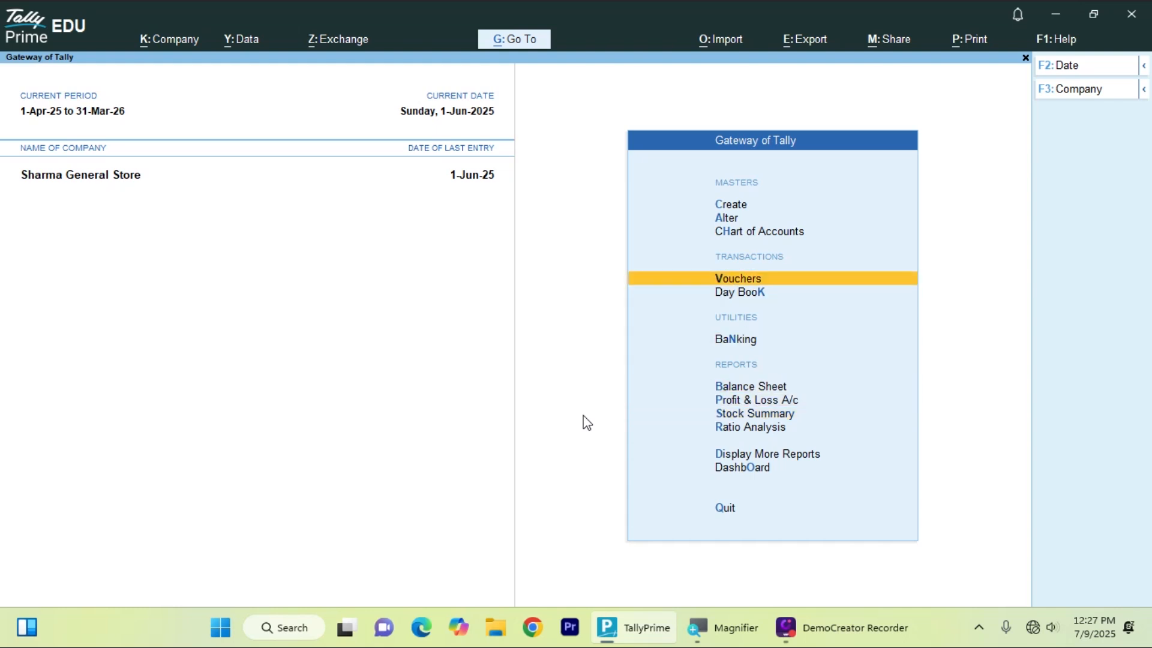
pyautogui.press('Return')
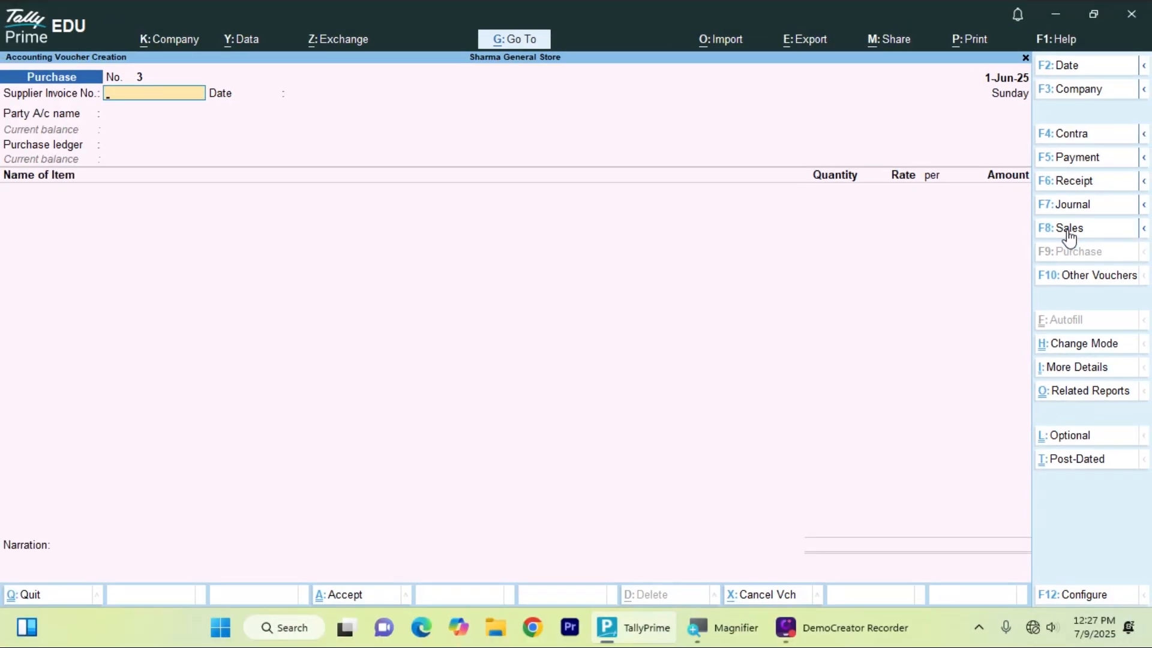
# - Switch the voucher type from Purchase to Sales using F8: Sales
pyautogui.click(1070, 231)
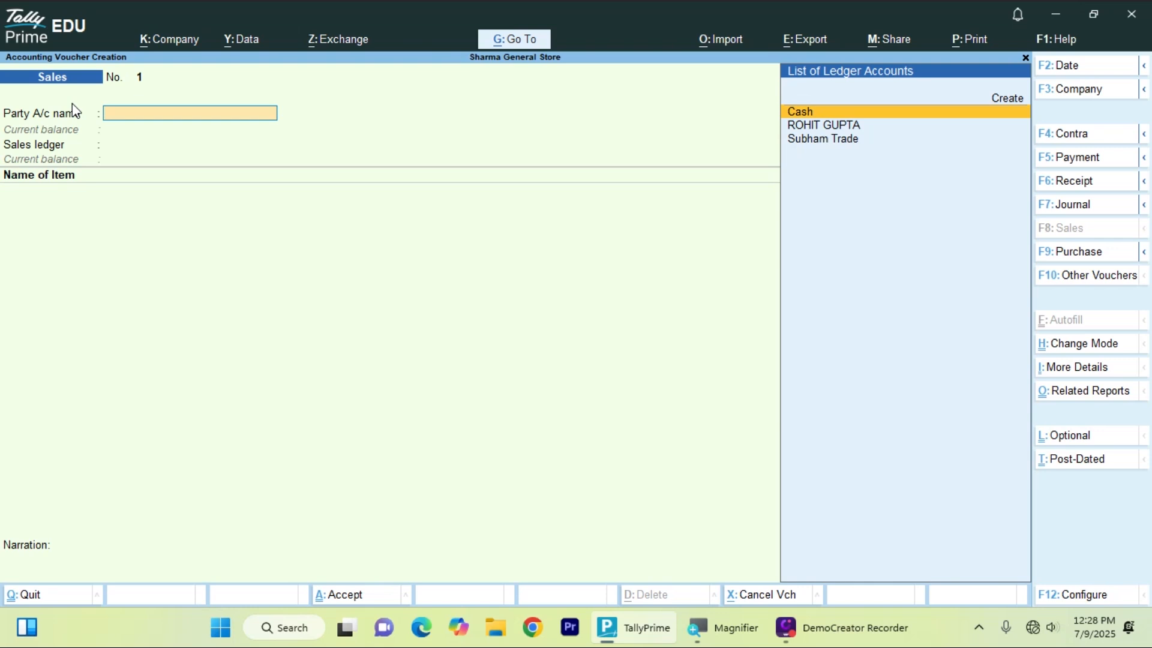
# - Clear the stray character in Party A/c name and start a new ledger with Alt+C
pyautogui.write('-')
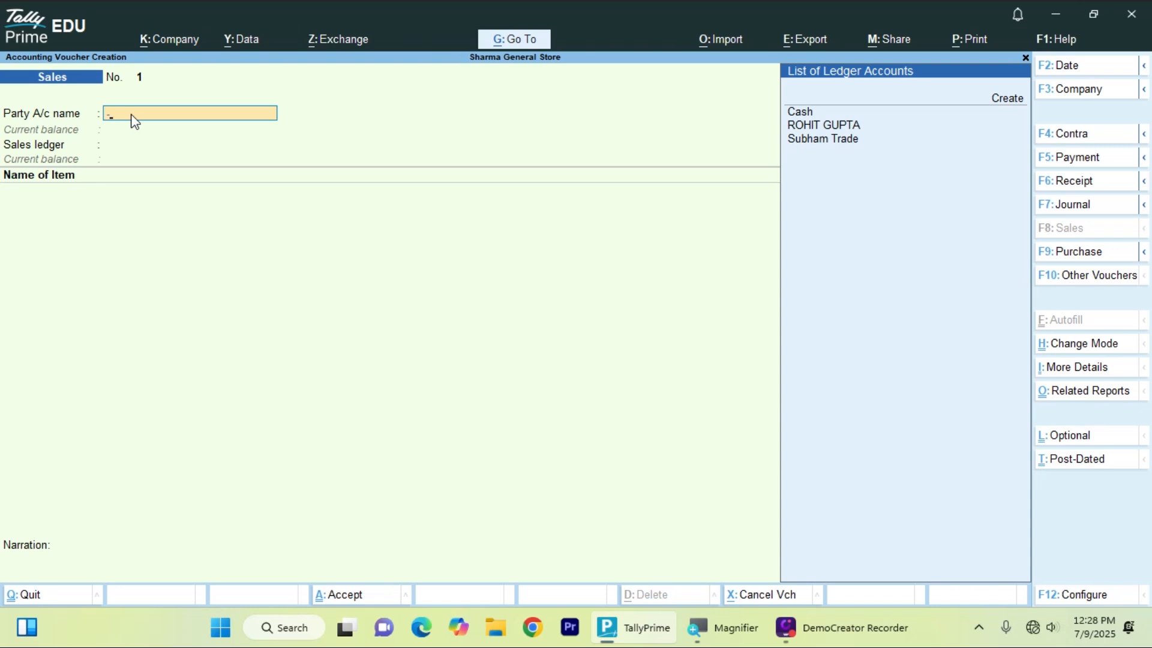
pyautogui.press('Down')
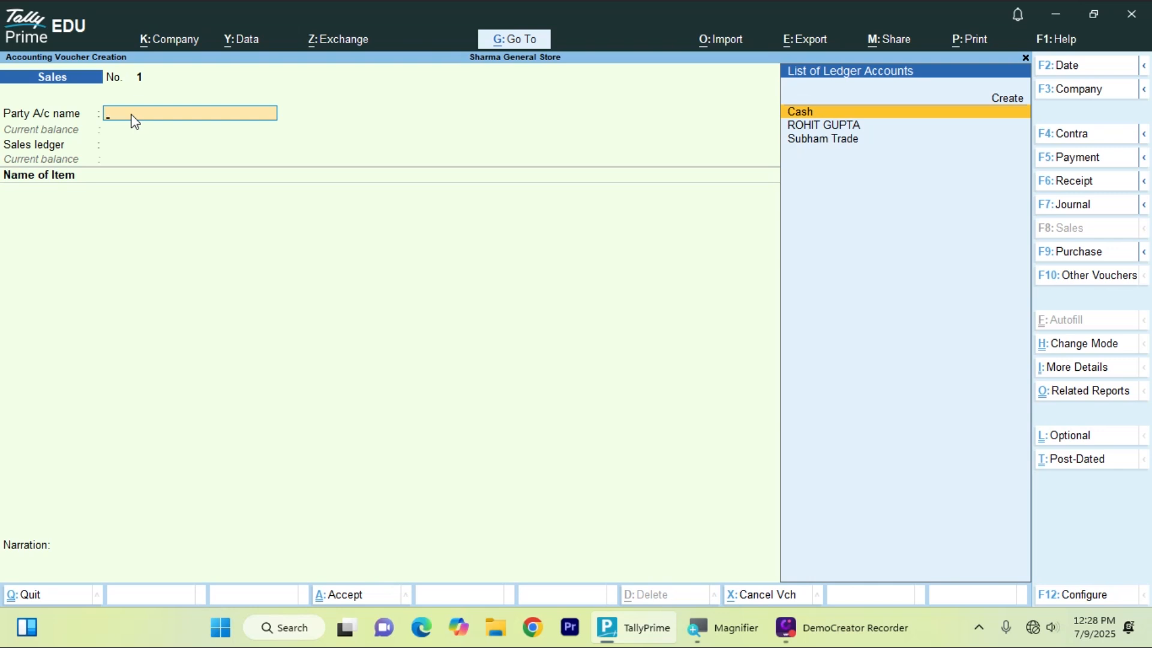
pyautogui.hotkey('alt', 'c')
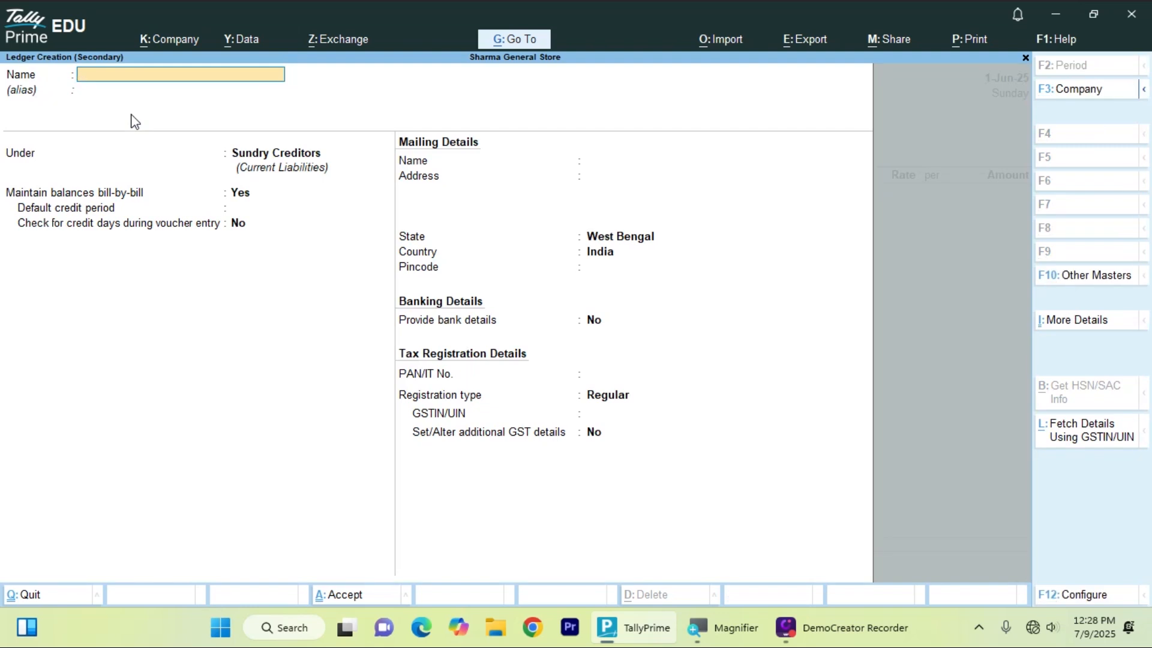
# - Name the new ledger with the customer's full name and place it under Sundry Debtors
pyautogui.press('Return')
pyautogui.press('Return')
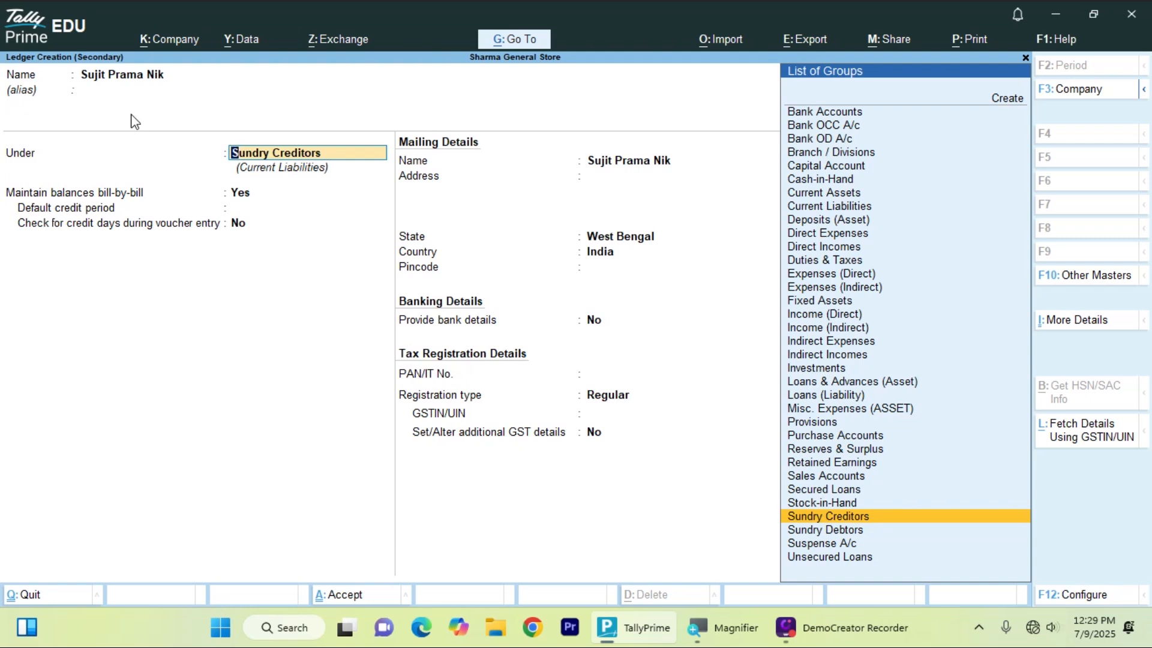
pyautogui.press('Down')
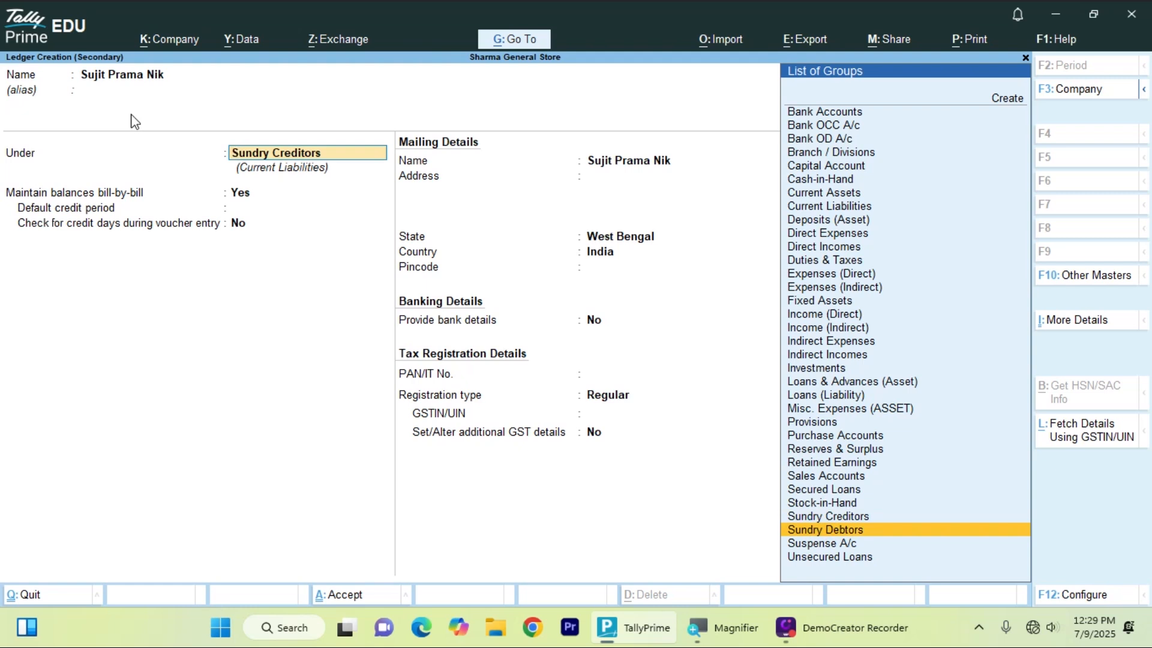
pyautogui.press('Return')
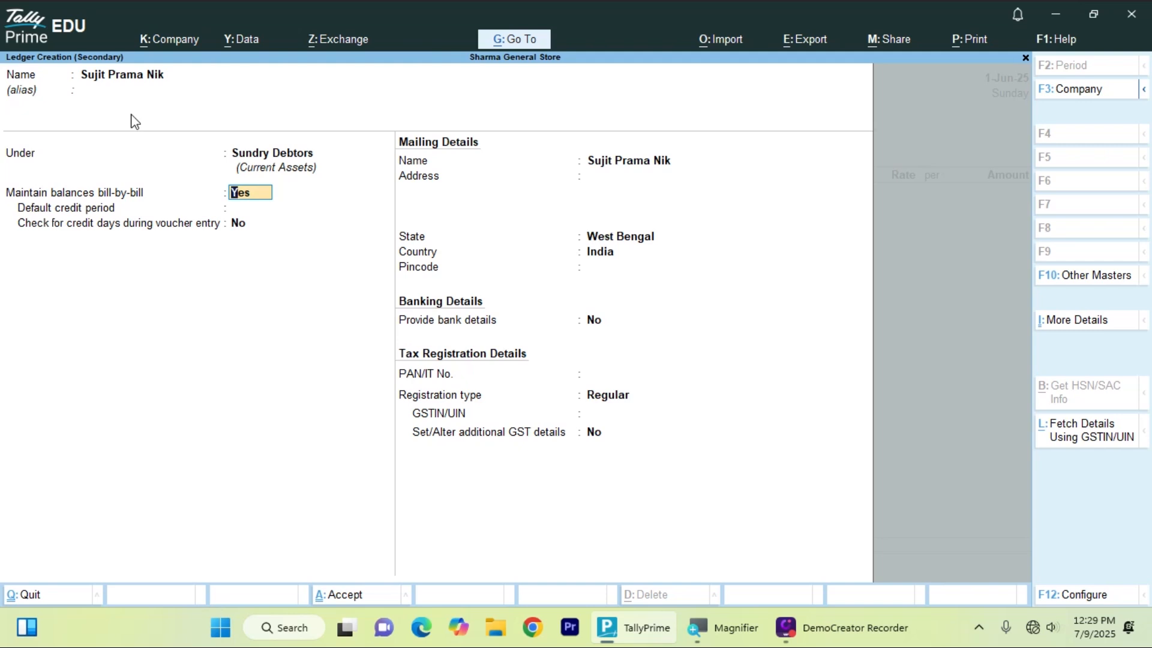
# - Enter the customer's address, West Bengal, pincode and PAN, leaving bank details at No
pyautogui.press('Return')
pyautogui.press('Return')
pyautogui.press('Return')
pyautogui.press('Return')
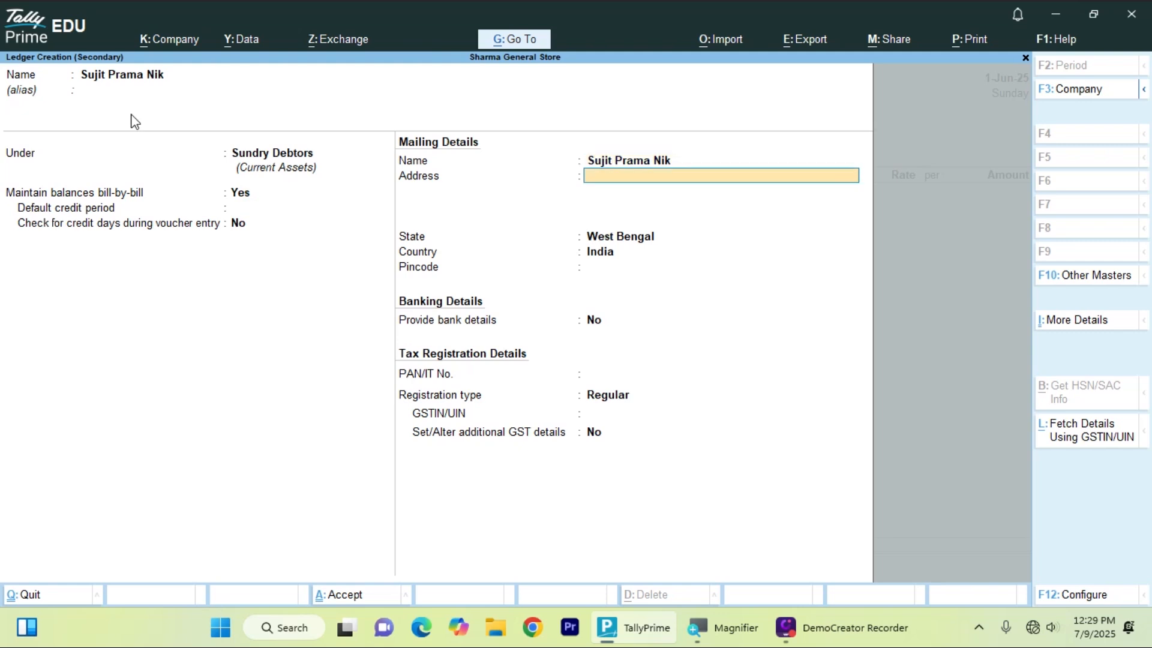
pyautogui.press('Return')
pyautogui.press('Return')
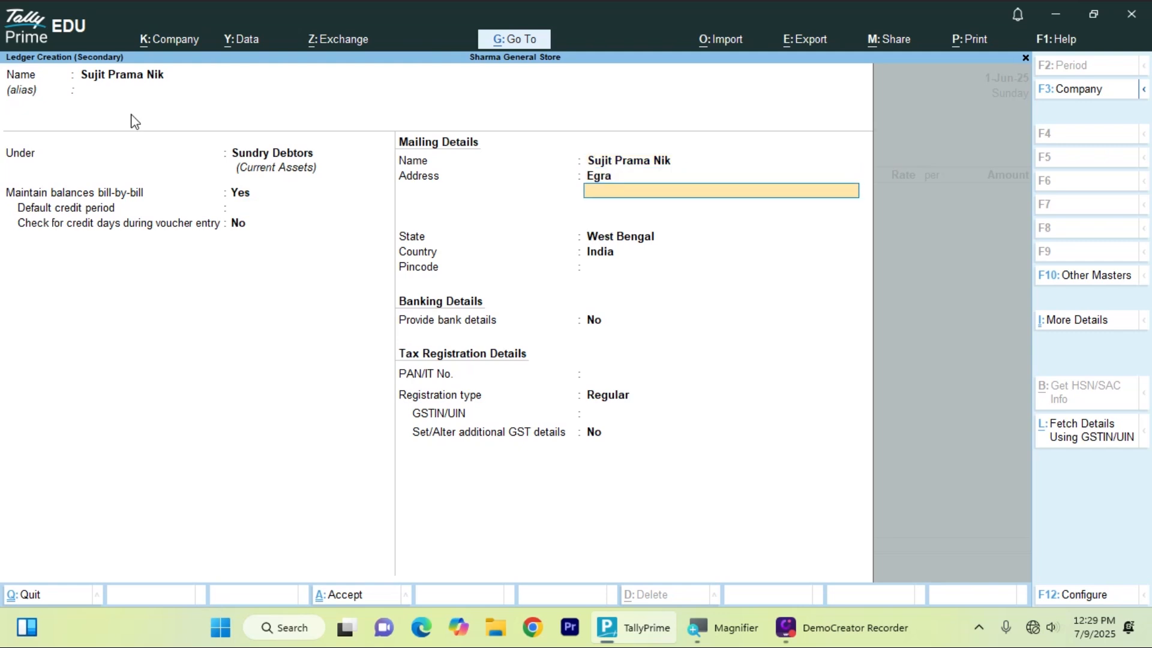
pyautogui.press('Return')
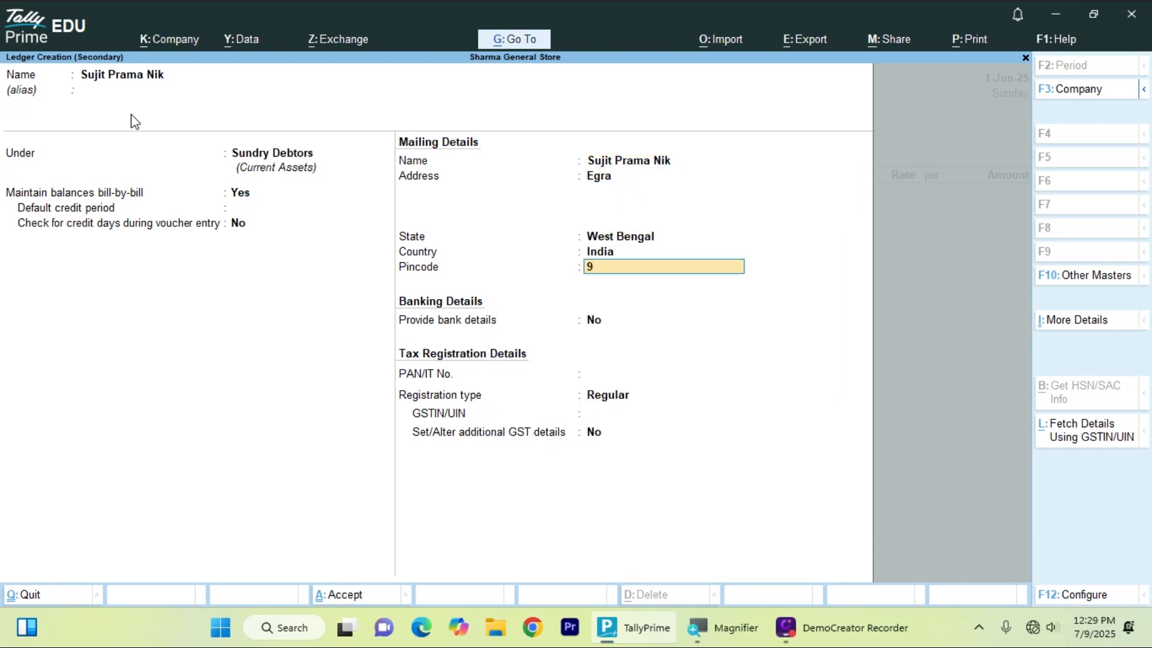
pyautogui.press('Return')
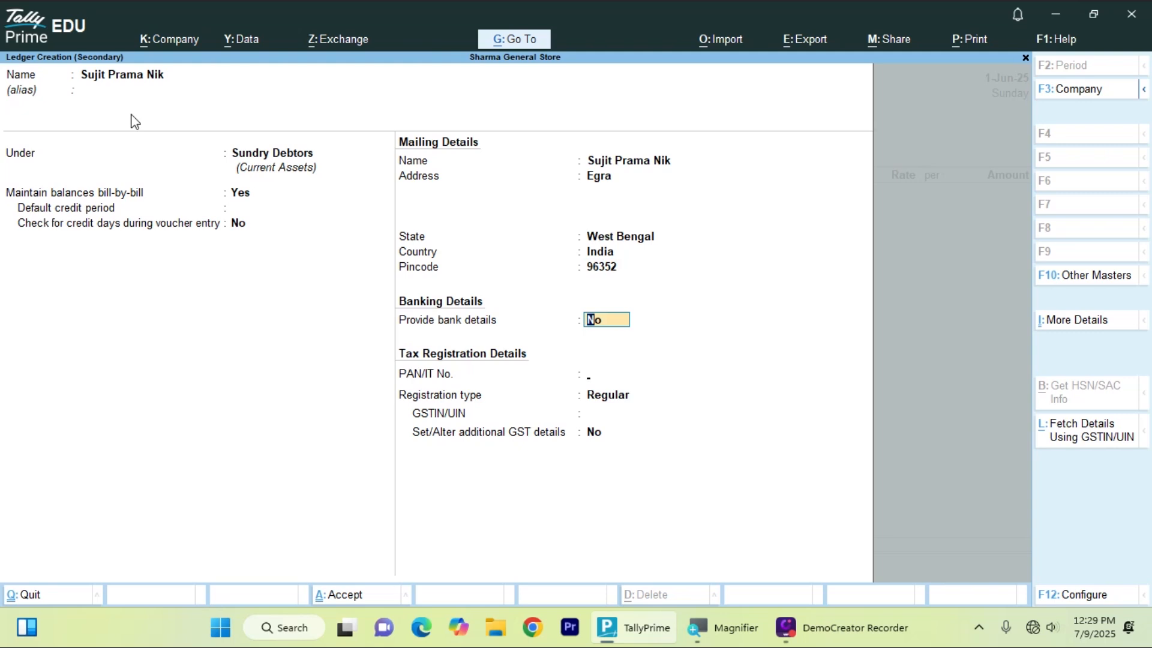
pyautogui.press('Return')
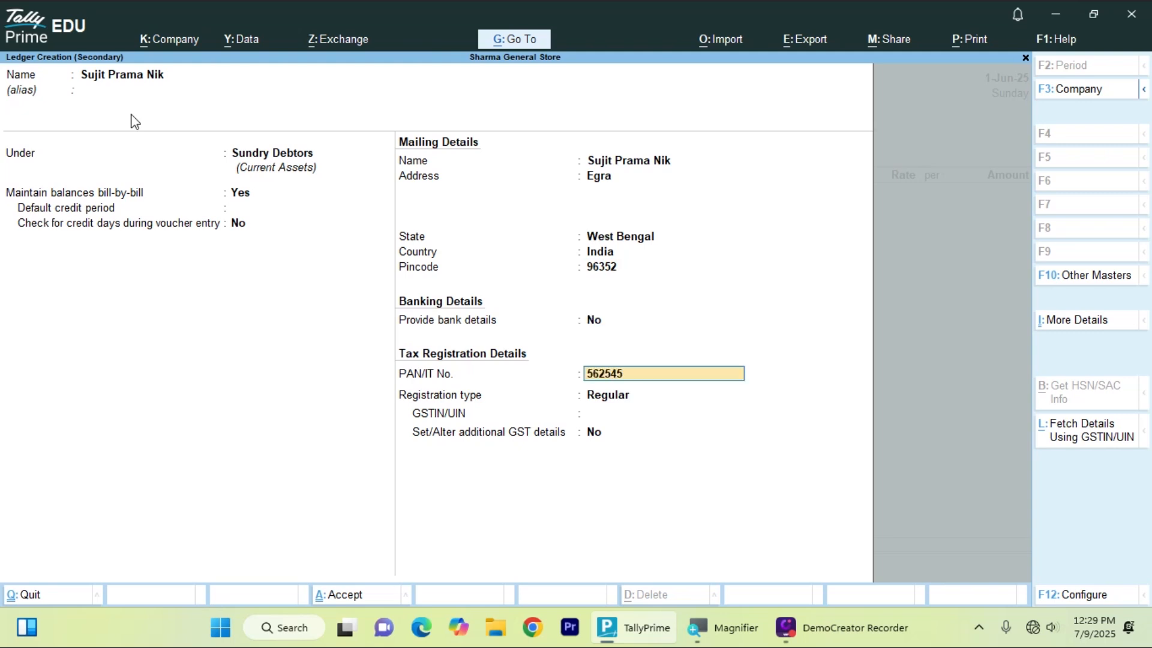
pyautogui.press('Return')
pyautogui.press('Return')
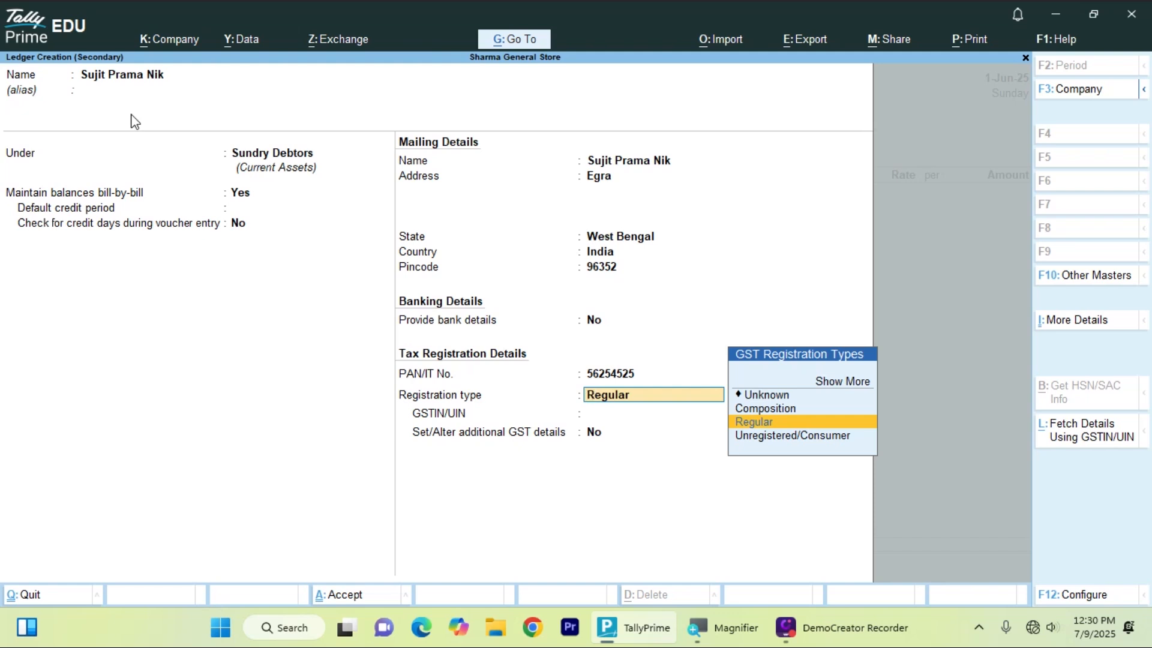
# - Change the GST registration type from Regular to Unregistered/Consumer
pyautogui.press('Down')
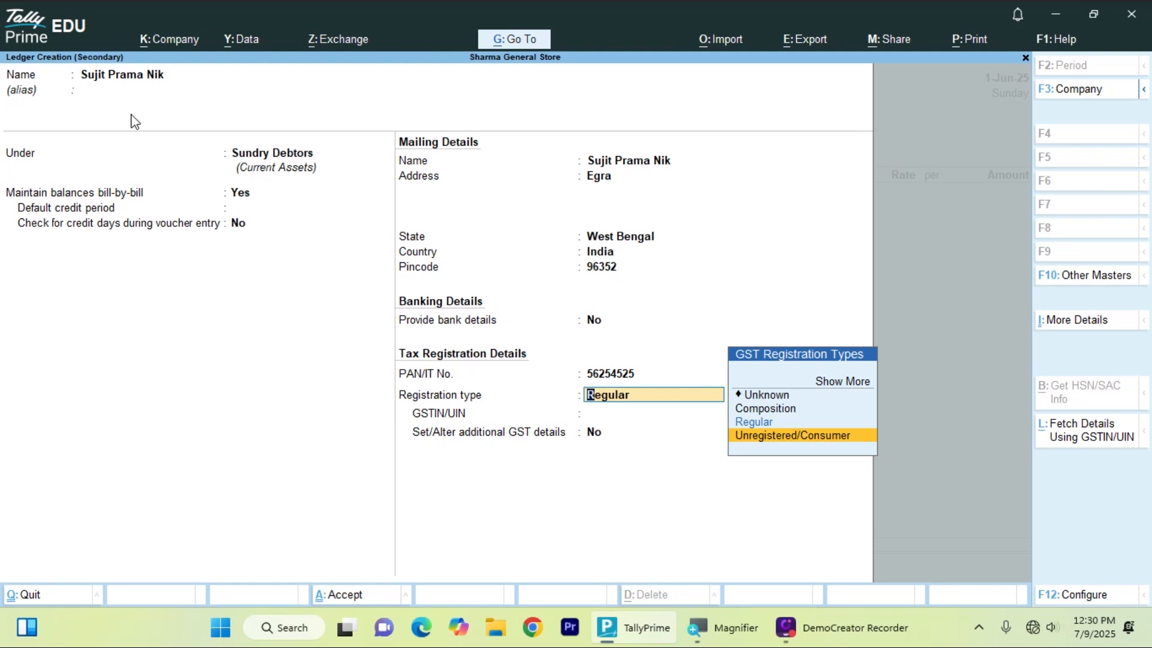
pyautogui.press('Up')
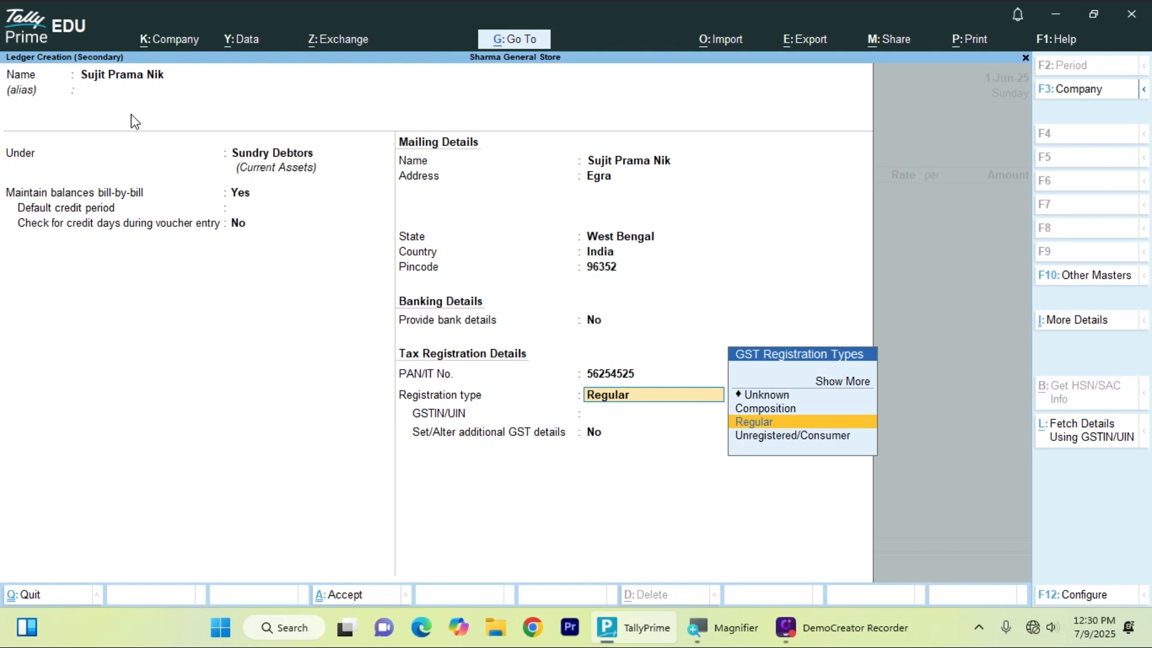
pyautogui.press('Down')
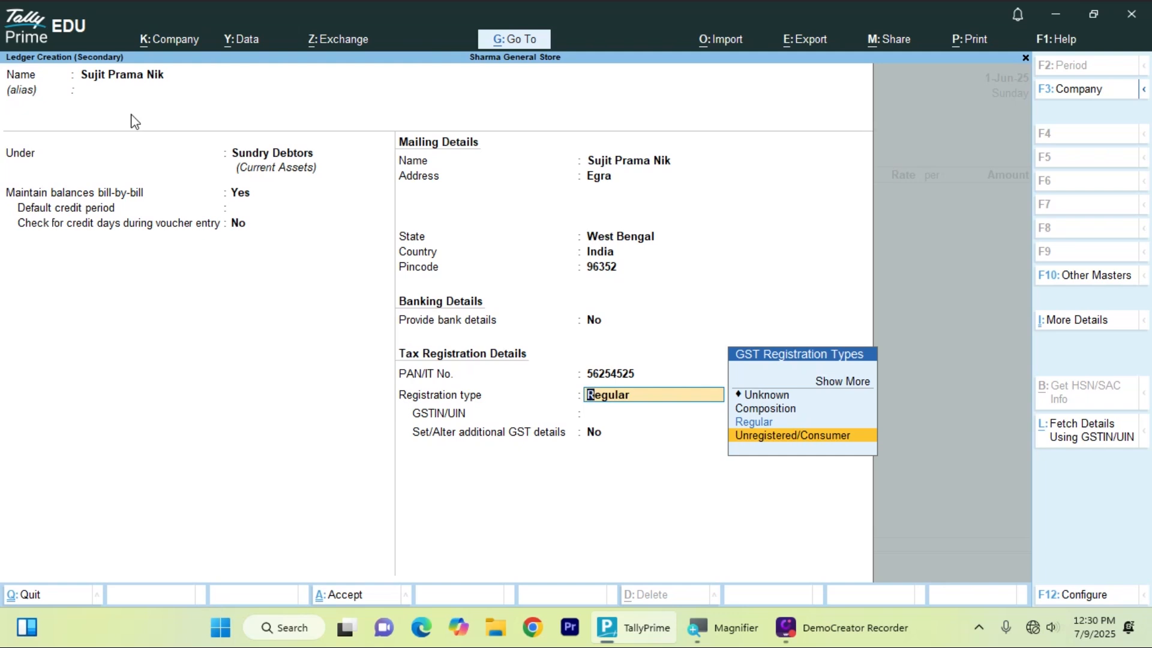
pyautogui.press('Up')
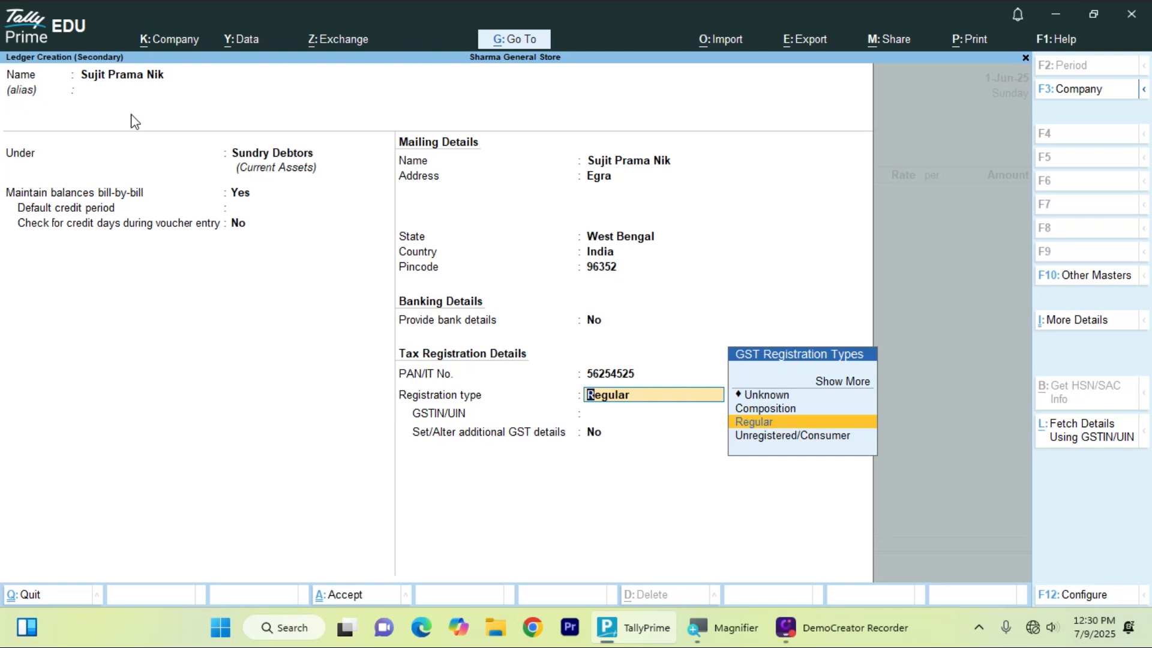
pyautogui.press('Return')
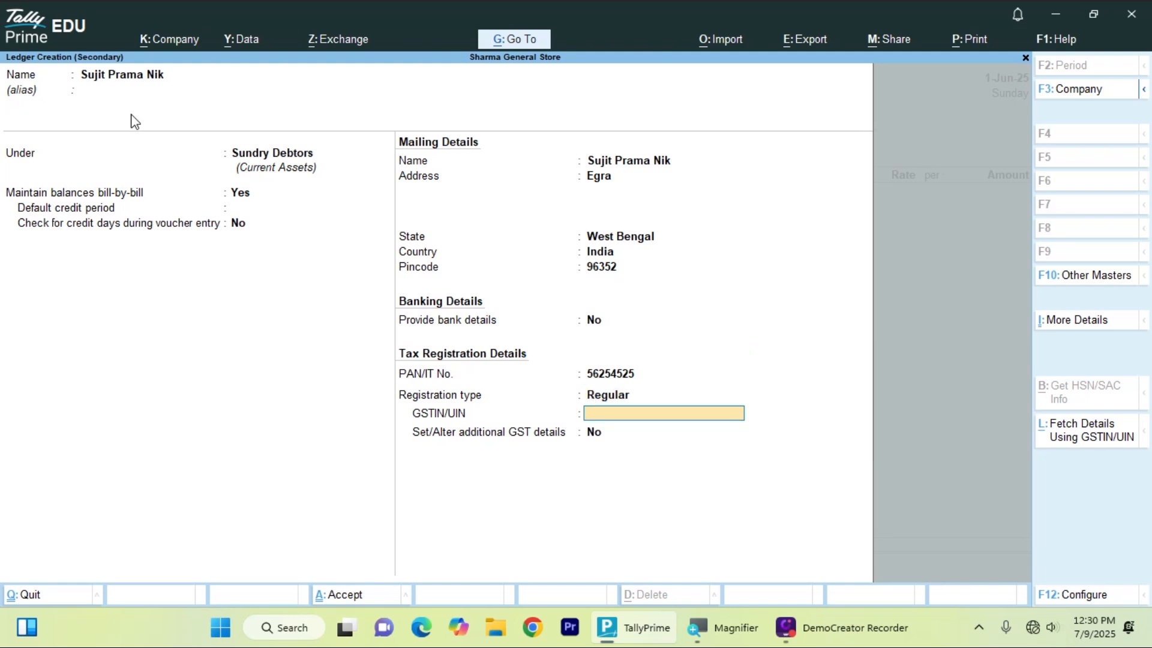
pyautogui.press('BackSpace')
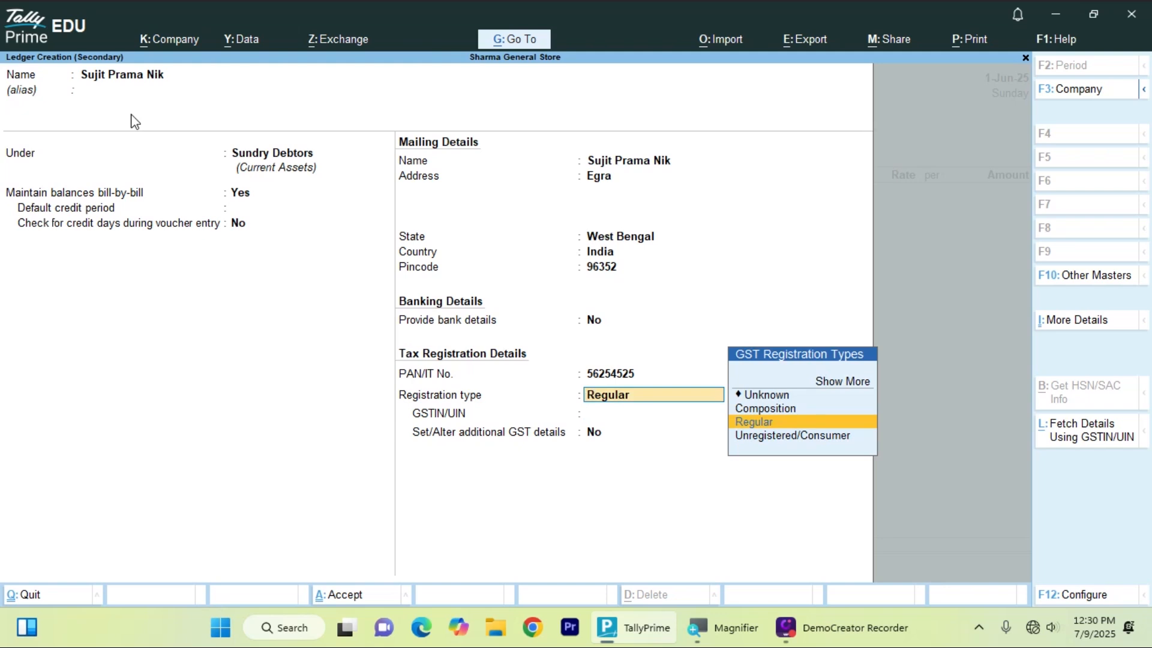
pyautogui.press('Down')
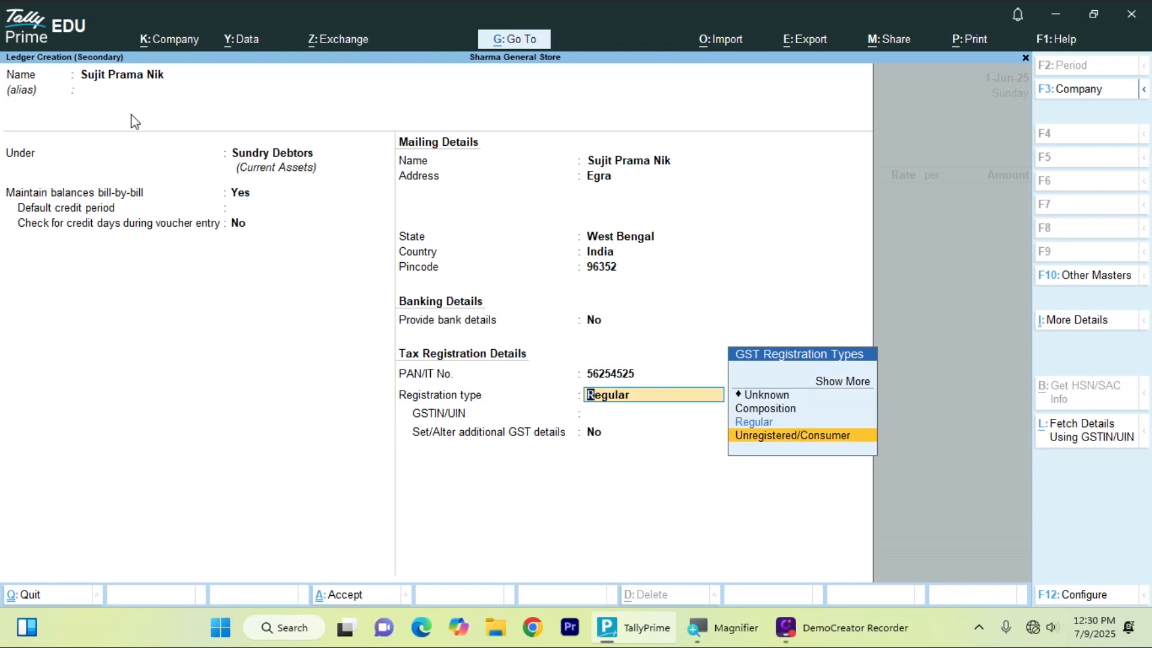
pyautogui.press('Return')
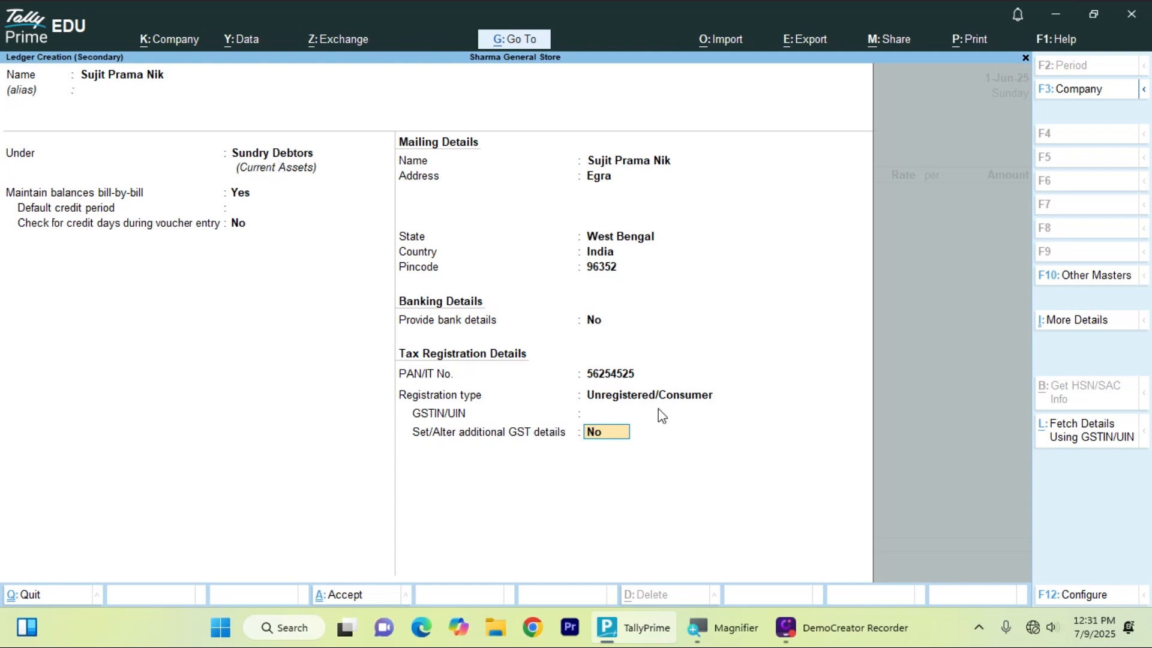
# - Accept the customer ledger and confirm Dispatch and Party Details with West Bengal as place of supply
pyautogui.press('Return')
pyautogui.press('Return')
pyautogui.press('Return')
pyautogui.press('Return')
pyautogui.press('Return')
pyautogui.press('Return')
pyautogui.press('Return')
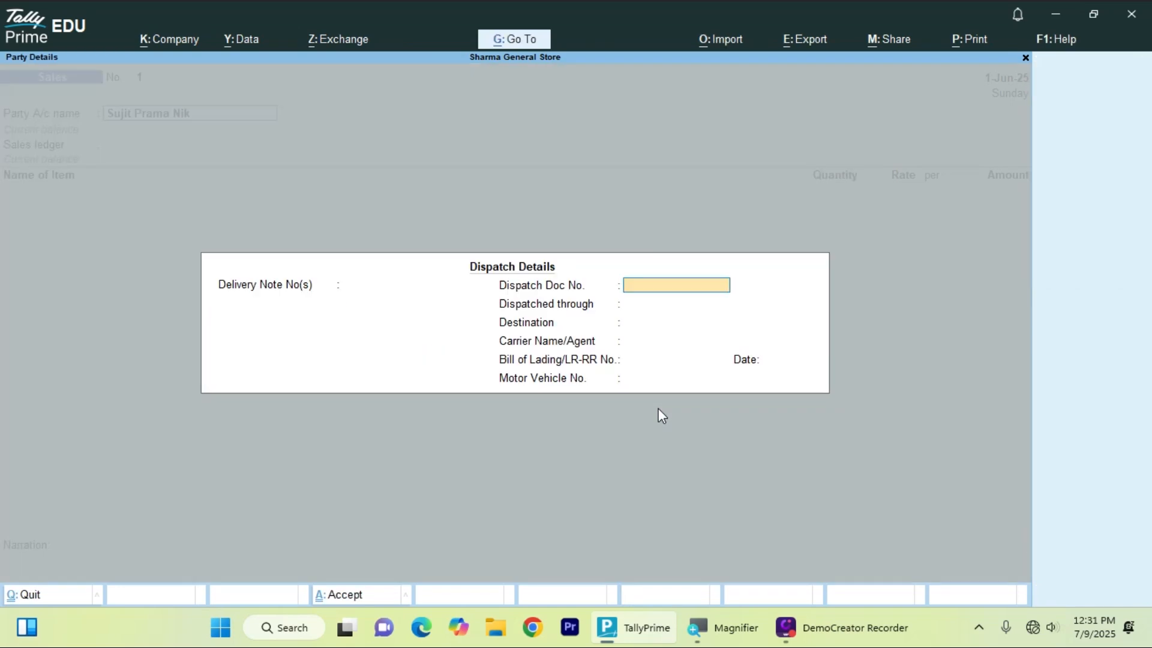
pyautogui.press('Return')
pyautogui.press('Return')
pyautogui.press('Return')
pyautogui.press('Return')
pyautogui.press('Return')
pyautogui.press('Return')
pyautogui.press('Return')
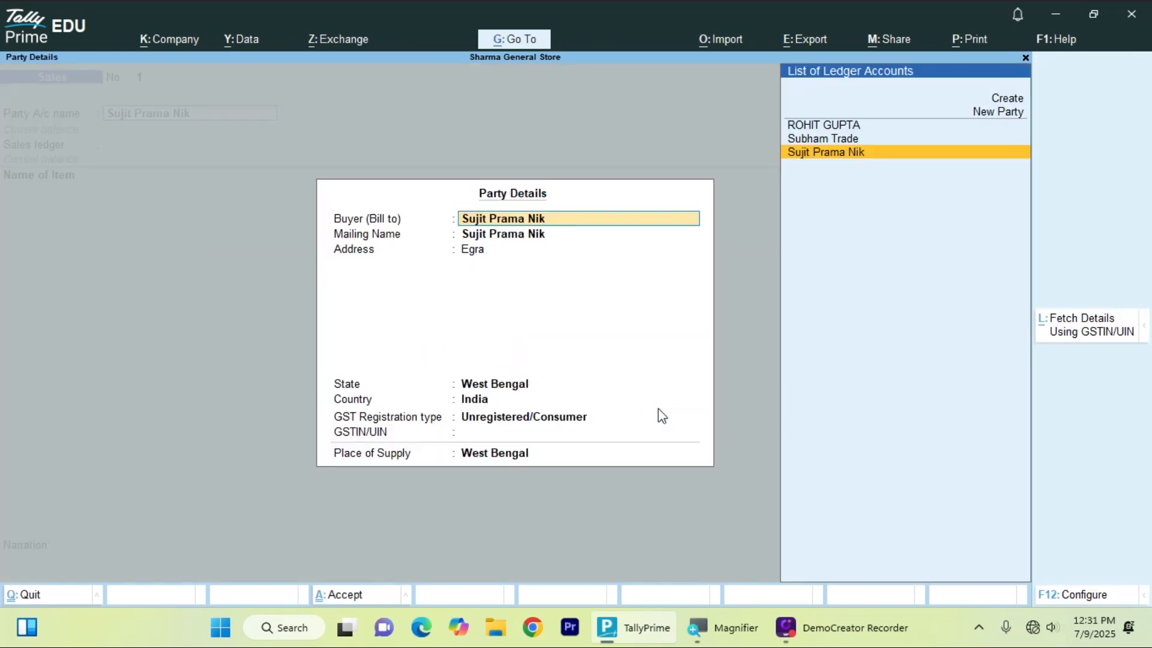
pyautogui.press('Return')
pyautogui.press('Return')
pyautogui.press('Return')
pyautogui.press('Return')
pyautogui.press('Return')
pyautogui.press('Return')
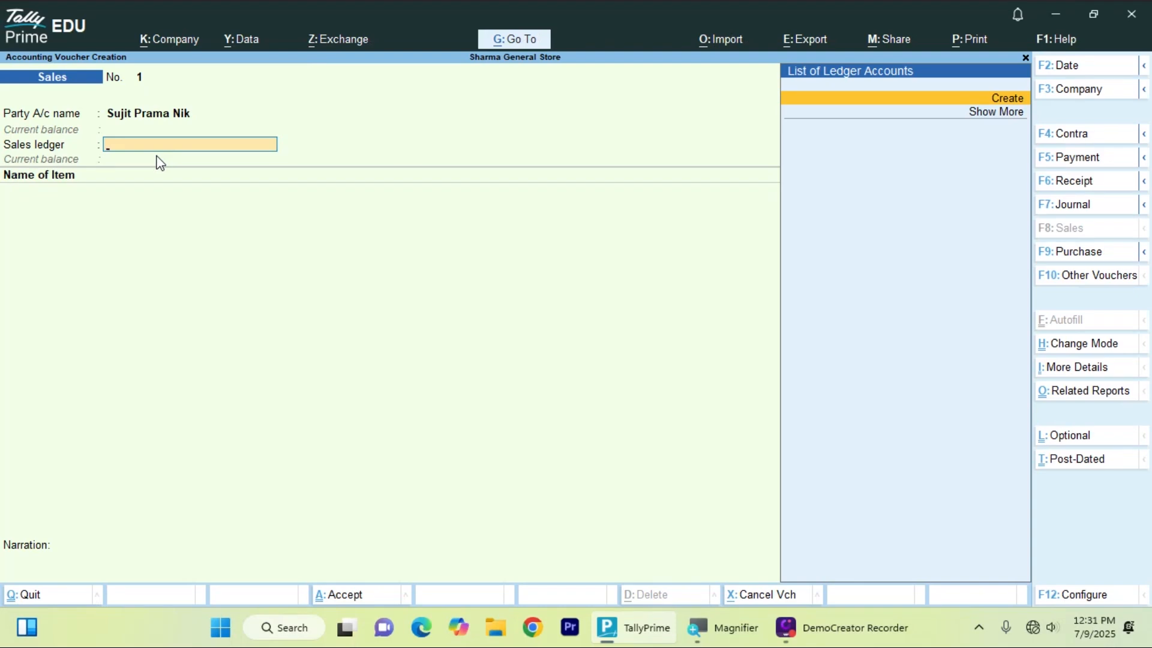
# - Create a Sales Gst ledger under Sales Accounts with Goods as type of supply and accept it
pyautogui.hotkey('alt', 'c')
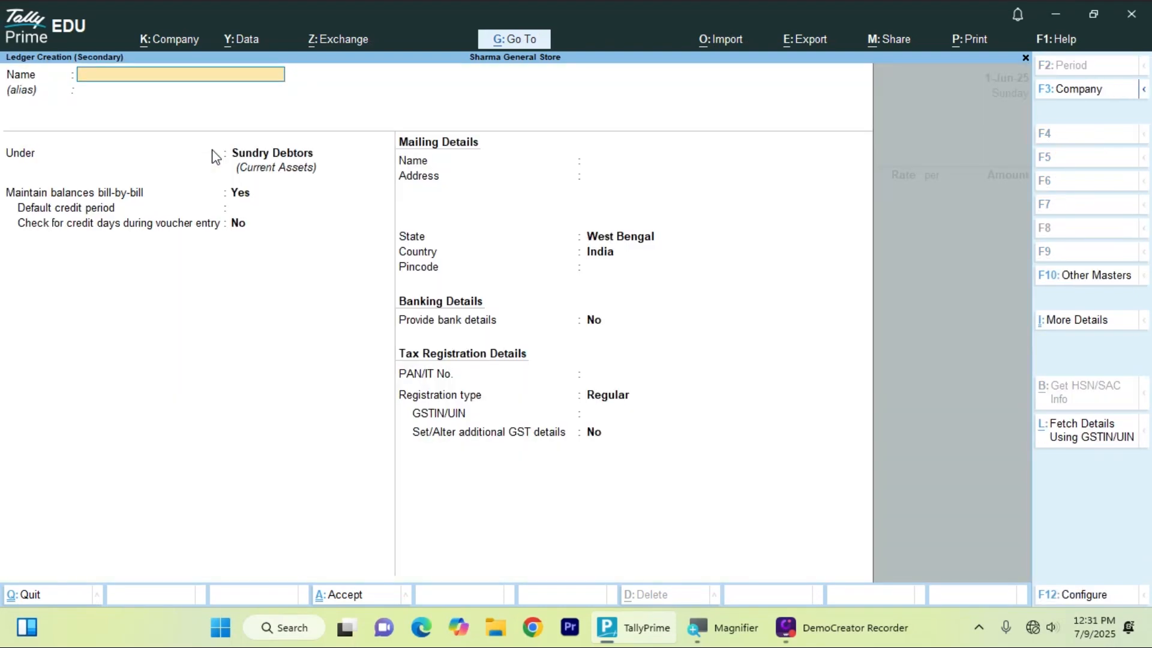
pyautogui.write('Sales Gst')
pyautogui.press('Return')
pyautogui.press('Return')
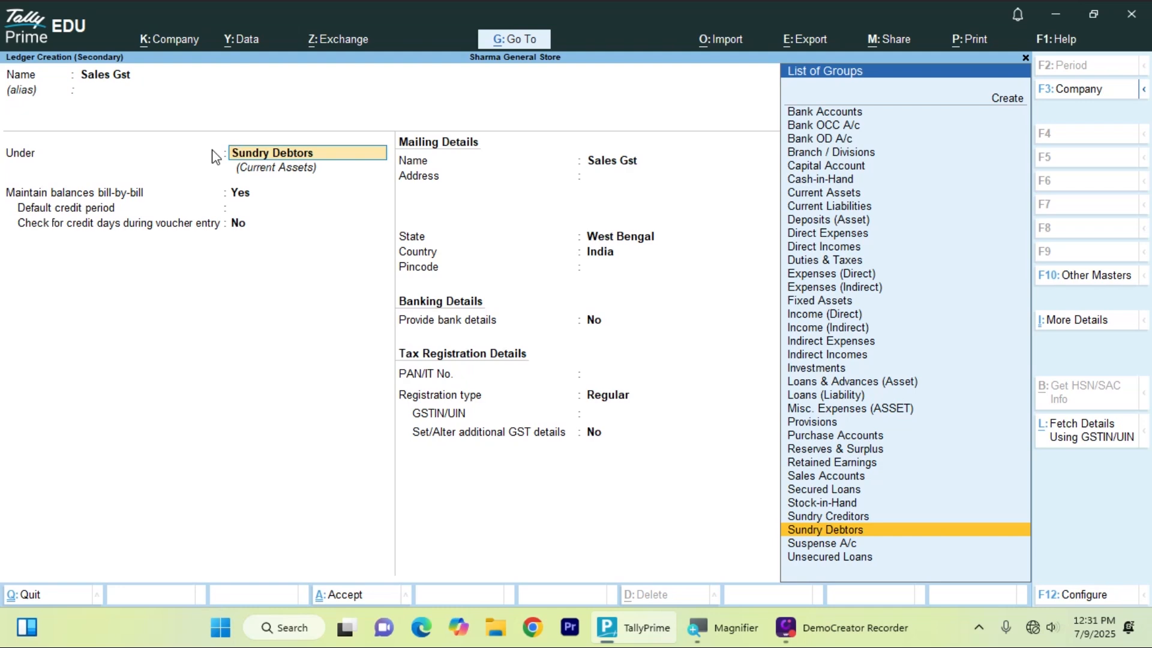
pyautogui.press('Up')
pyautogui.press('Up')
pyautogui.press('Up')
pyautogui.press('Up')
pyautogui.press('Up')
pyautogui.press('Up')
pyautogui.press('Up')
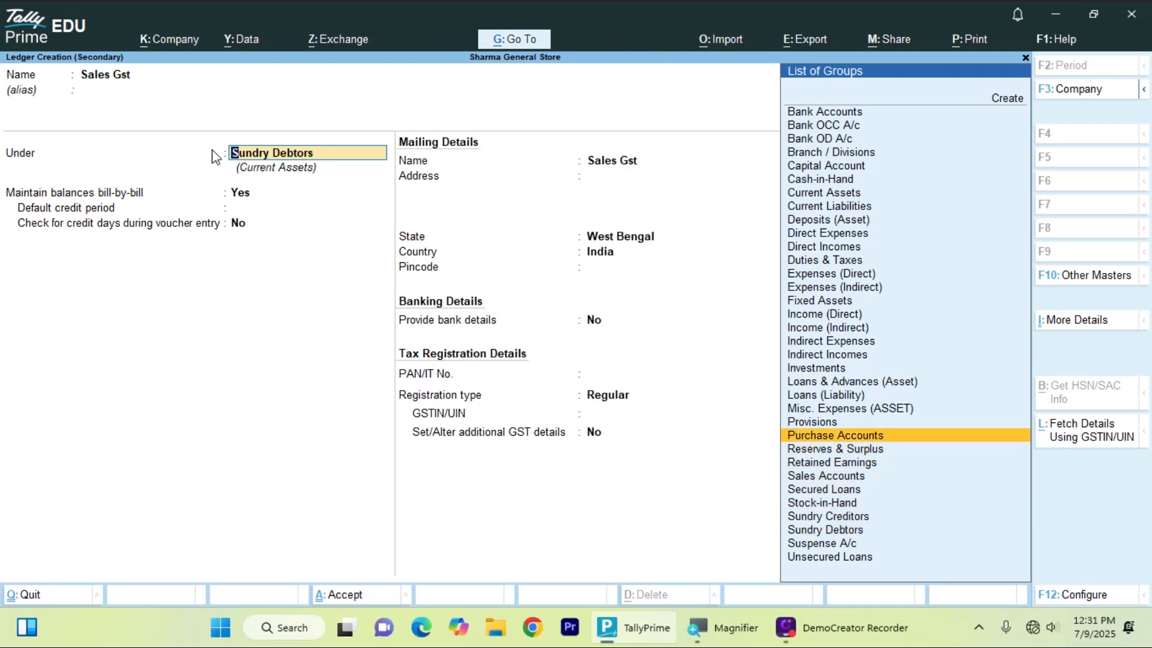
pyautogui.press('Down')
pyautogui.press('Down')
pyautogui.press('Down')
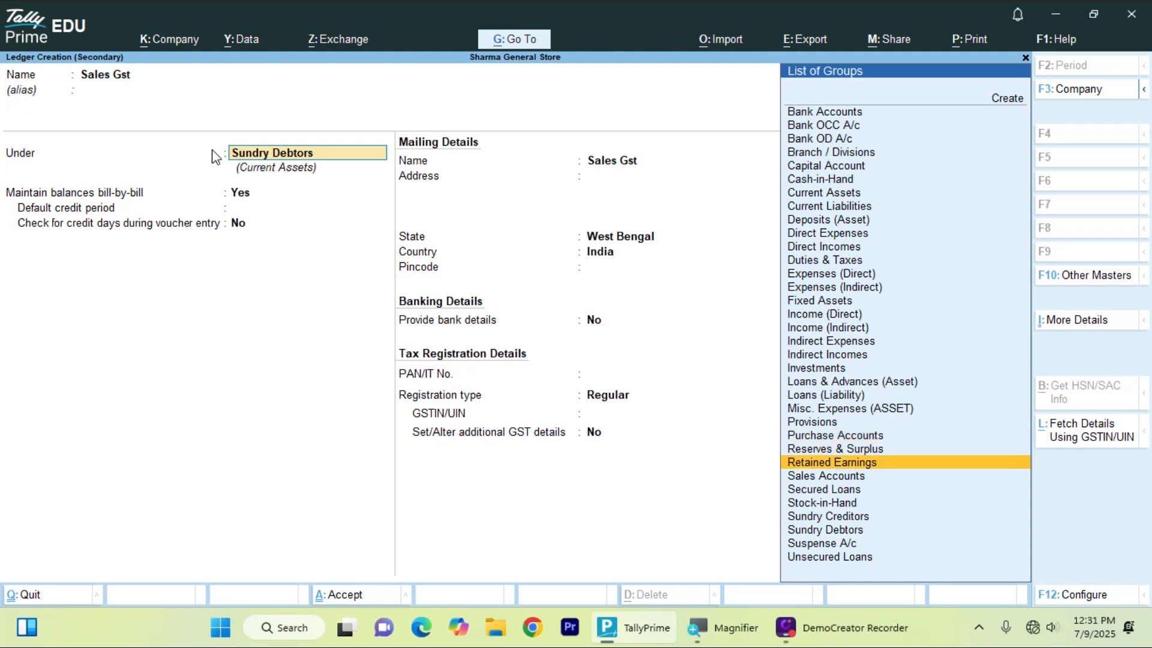
pyautogui.press('Return')
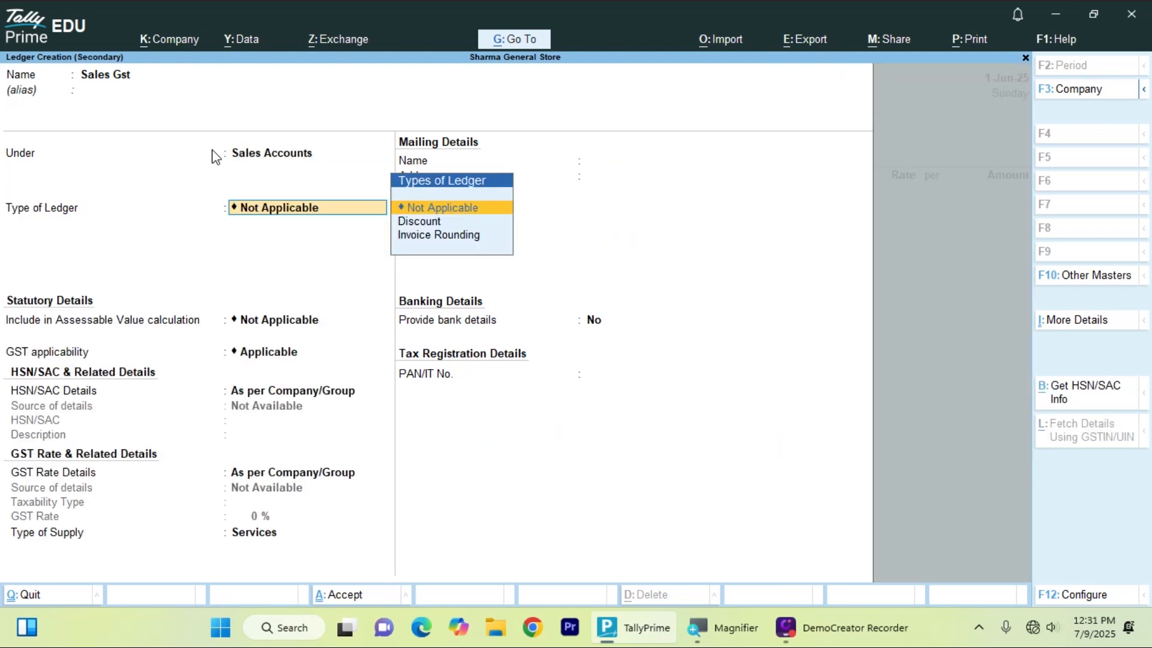
pyautogui.press('Return')
pyautogui.press('Return')
pyautogui.press('Return')
pyautogui.press('Return')
pyautogui.press('Return')
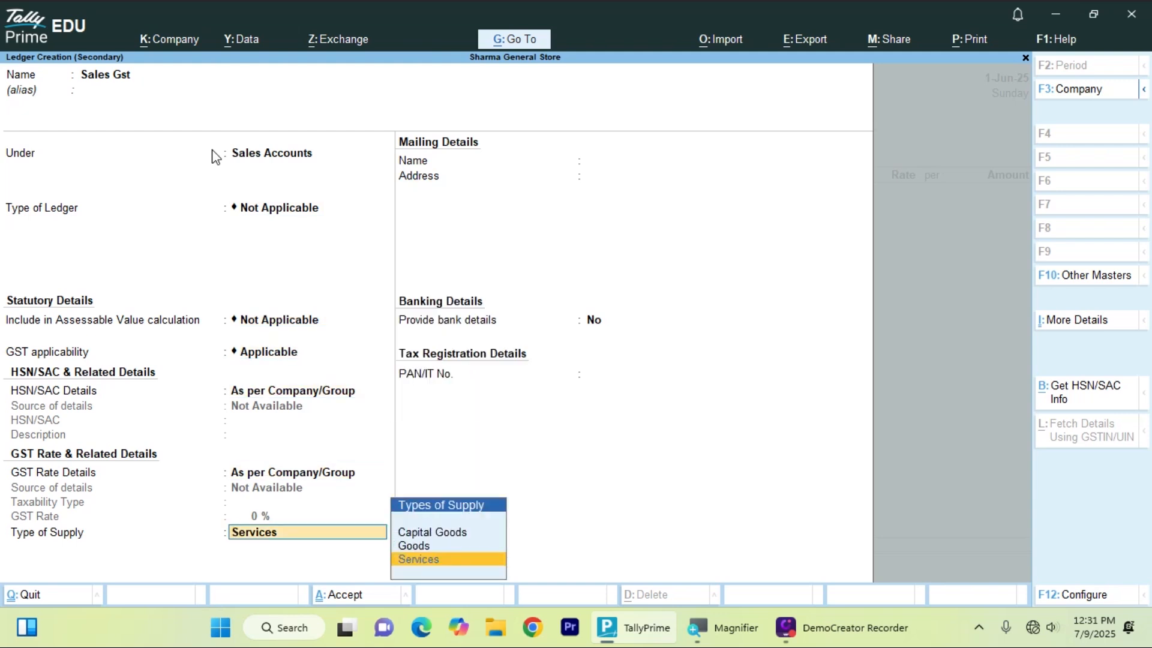
pyautogui.press('Up')
pyautogui.press('Return')
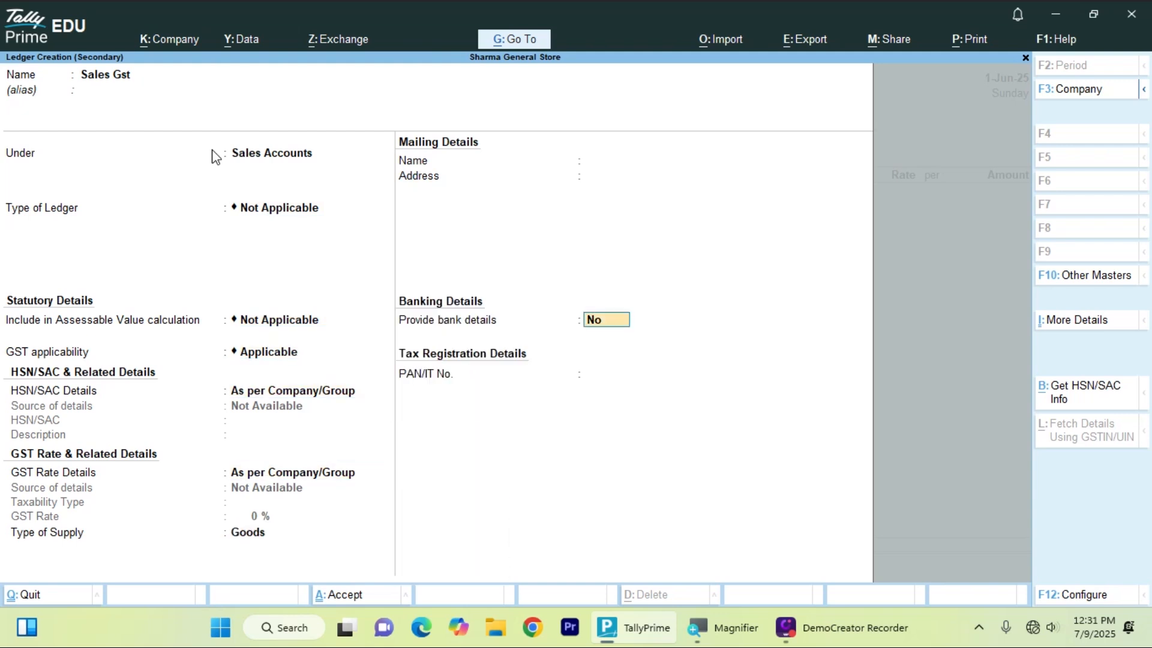
pyautogui.press('Return')
pyautogui.press('Return')
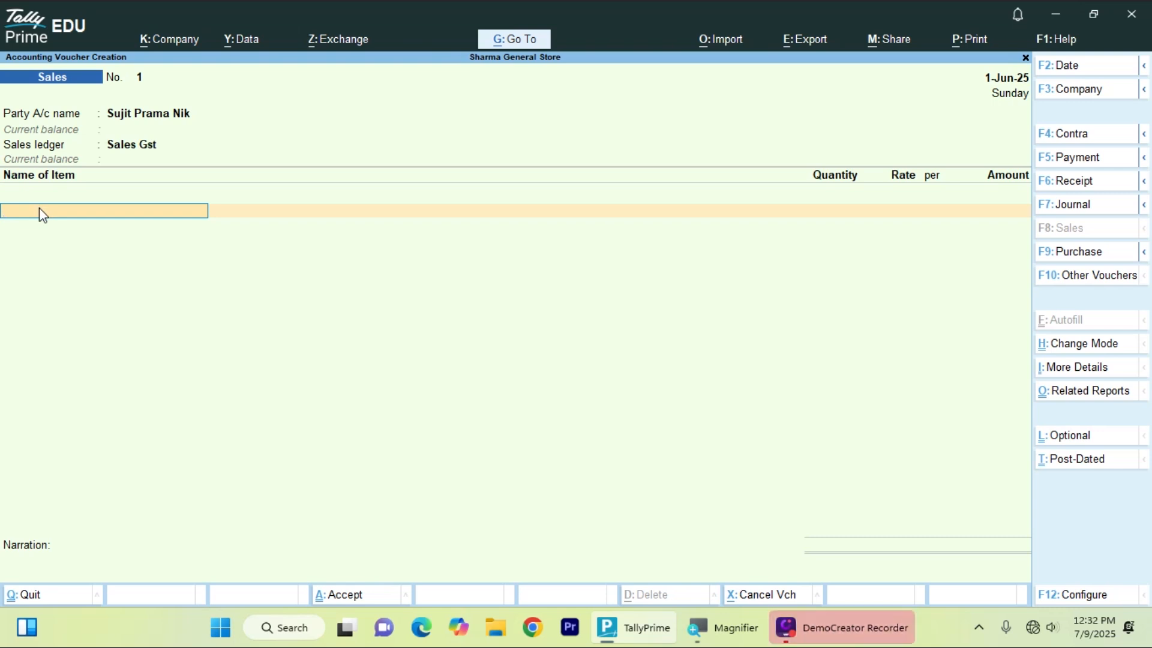
# - Abandon the new stock item form and pick Keyboard from the List of Stock Items
pyautogui.hotkey('alt', 'c')
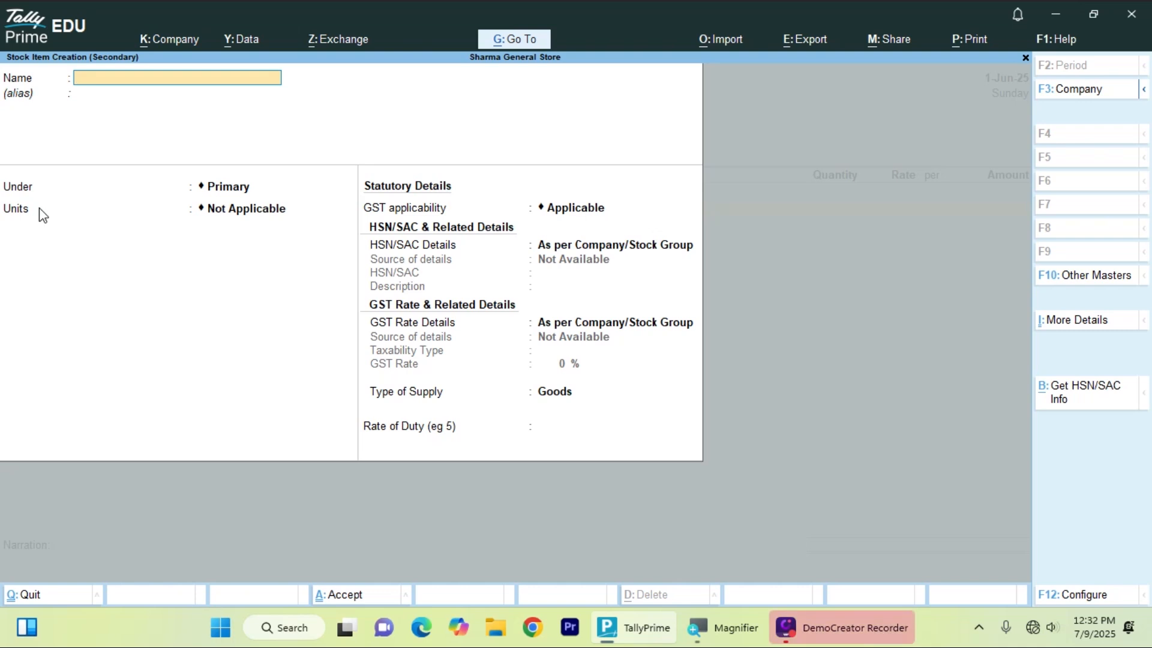
pyautogui.press('Escape')
pyautogui.press('y')
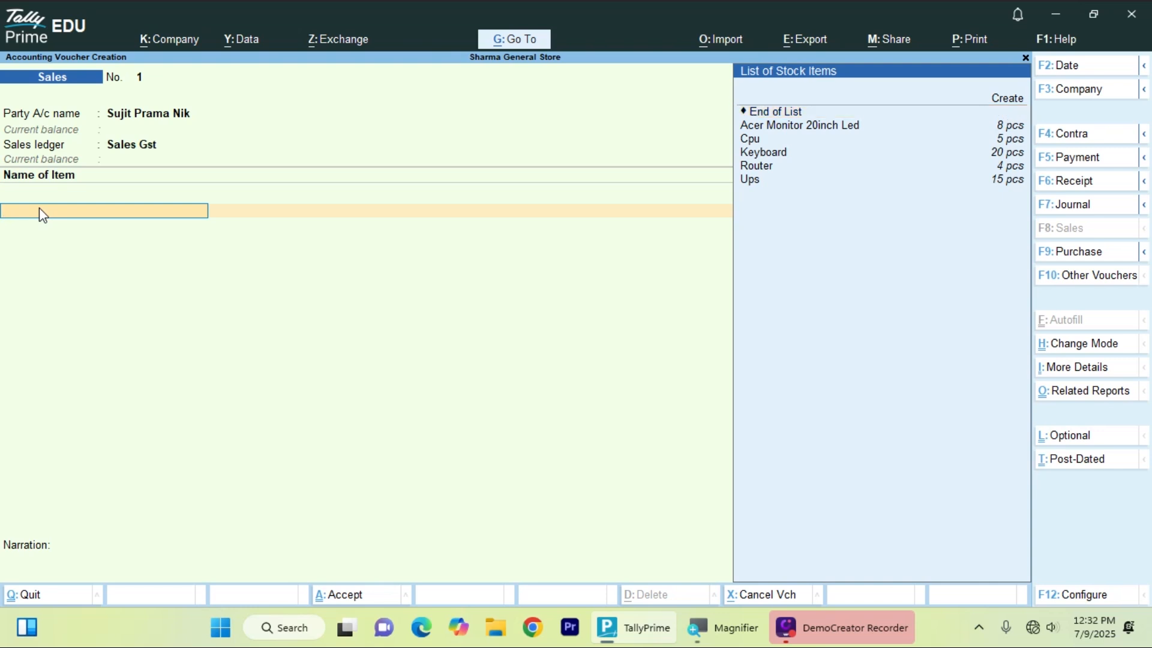
pyautogui.press('Down')
pyautogui.press('Down')
pyautogui.press('Down')
pyautogui.press('Down')
pyautogui.press('Down')
pyautogui.press('Down')
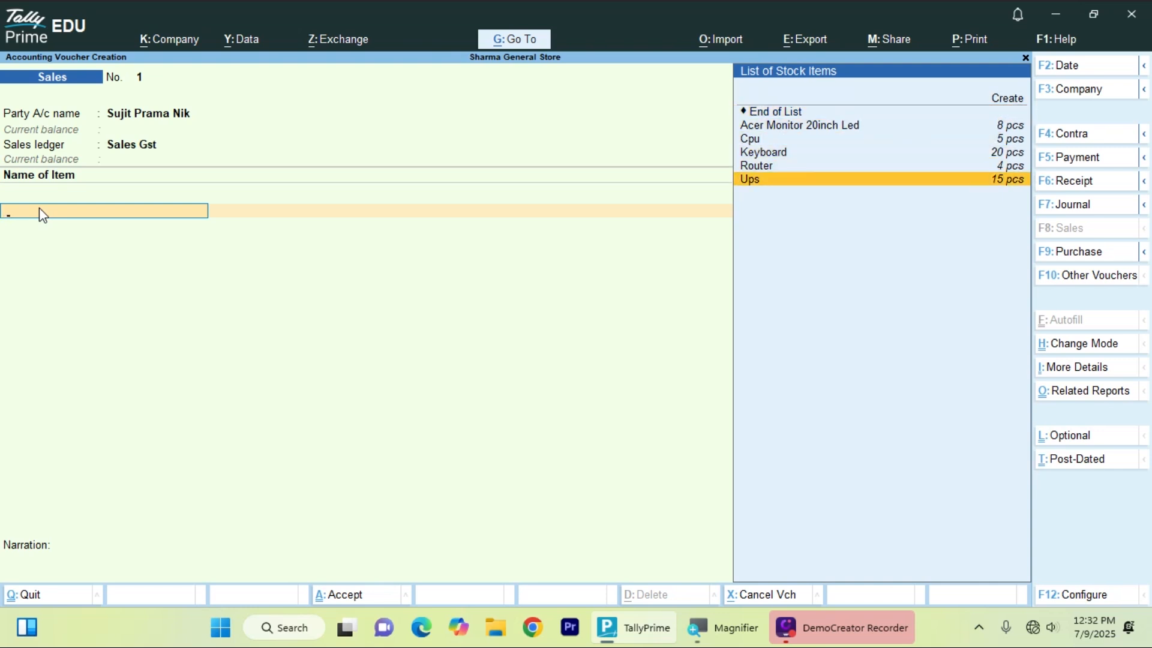
pyautogui.press('Up')
pyautogui.press('Up')
pyautogui.press('Up')
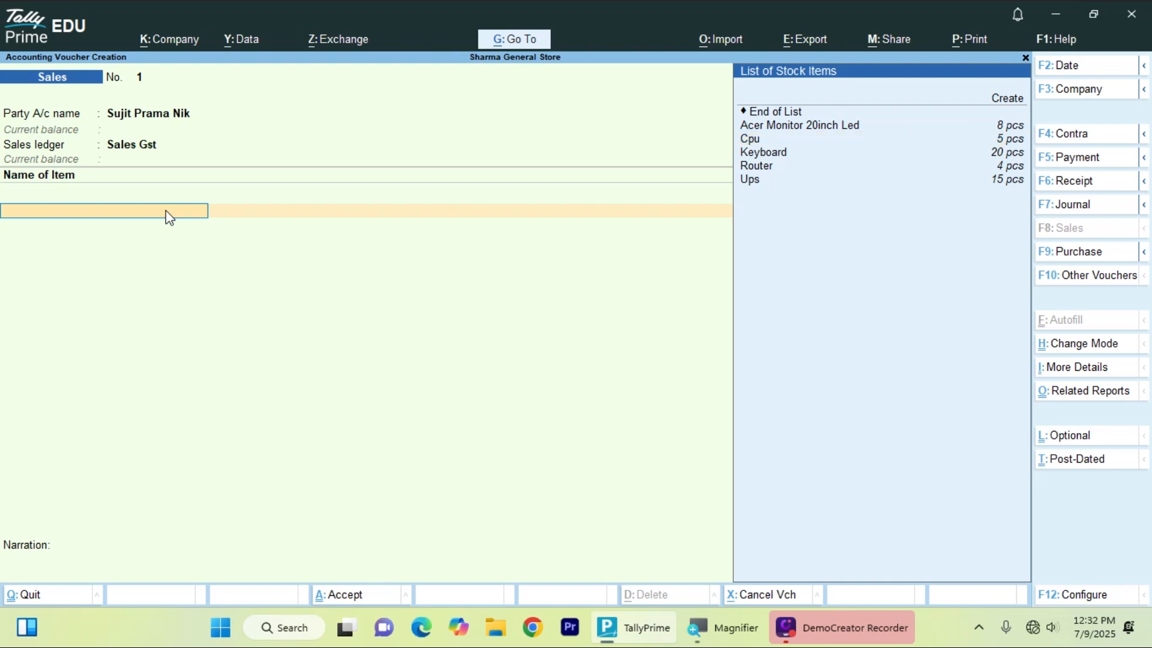
pyautogui.press('Down')
pyautogui.press('Down')
pyautogui.press('Down')
pyautogui.press('Down')
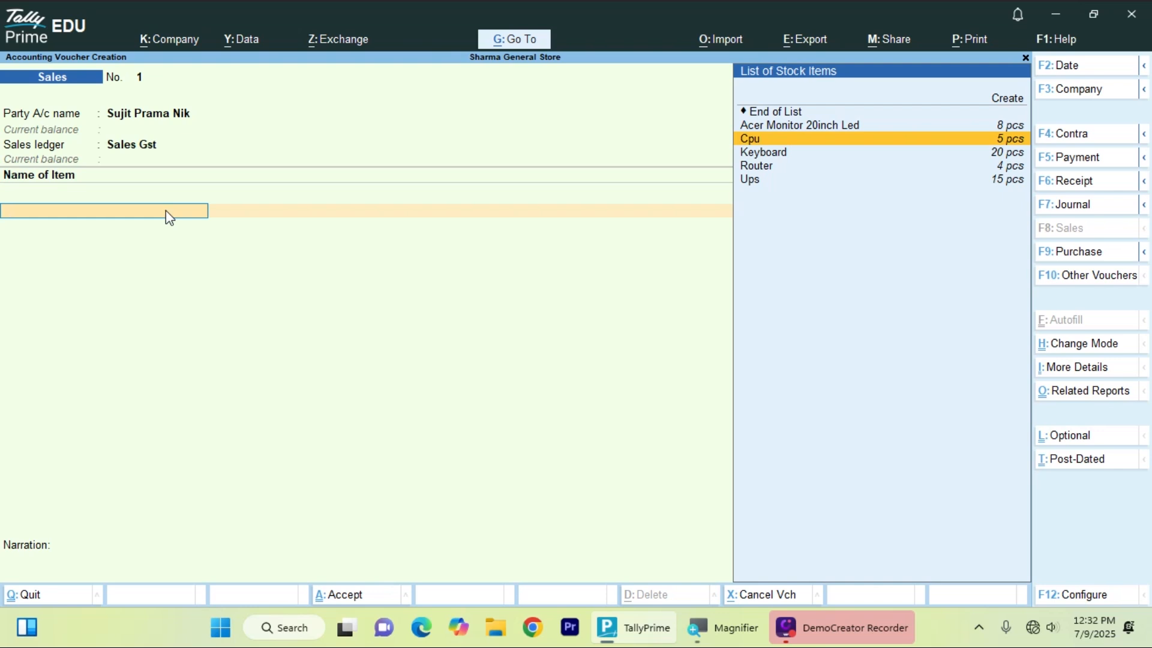
pyautogui.press('Down')
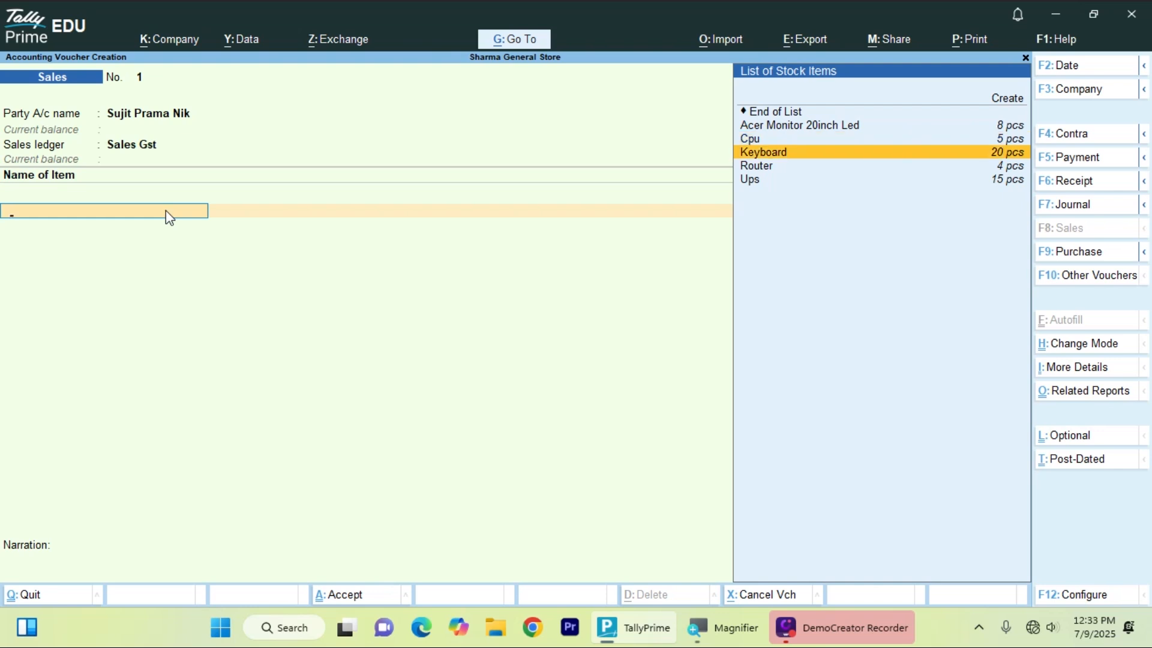
pyautogui.press('Return')
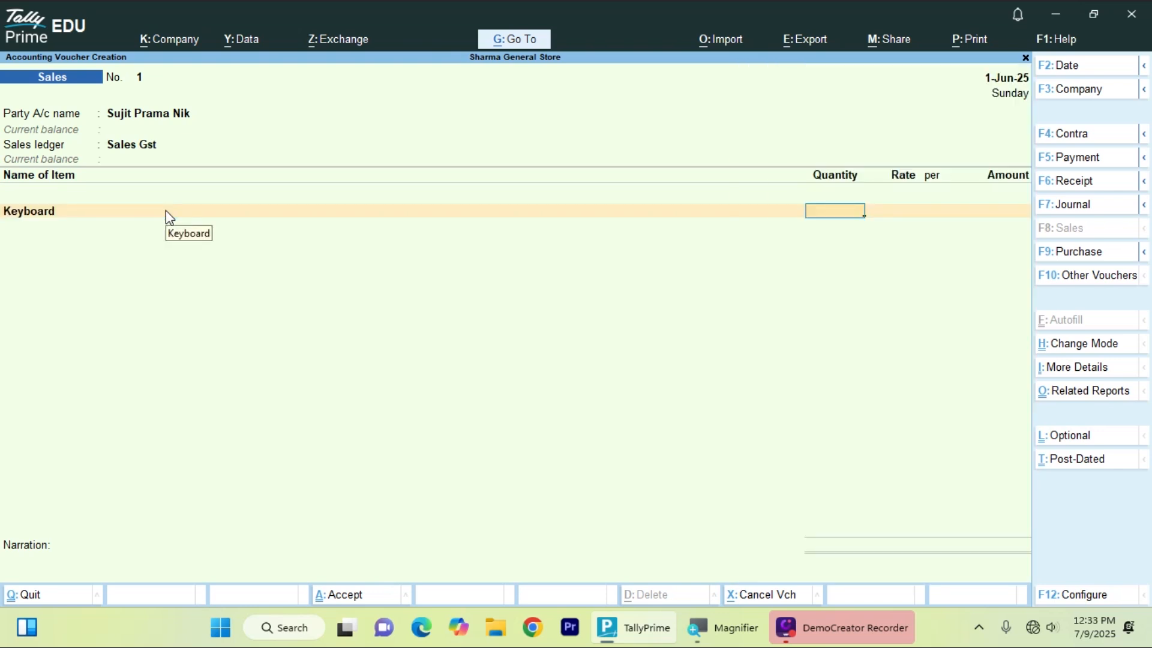
# - Enter 1 pcs of Keyboard, check its cost in Stock Query, and set the rate to 520
pyautogui.write('1')
pyautogui.press('Return')
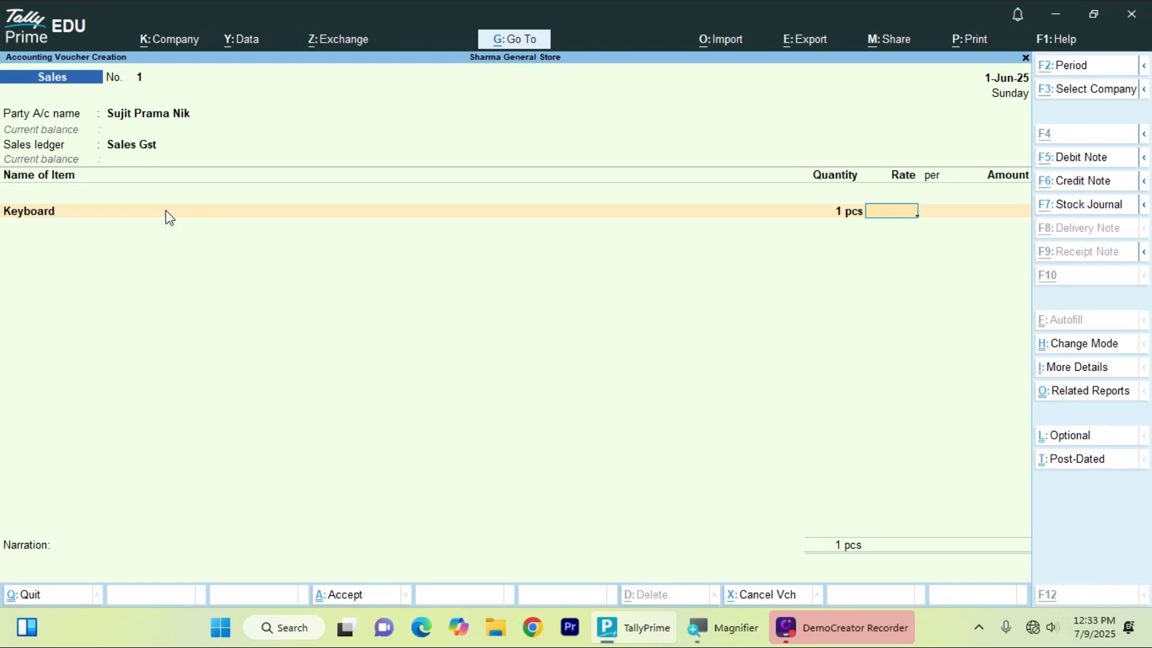
pyautogui.hotkey('alt', 's')
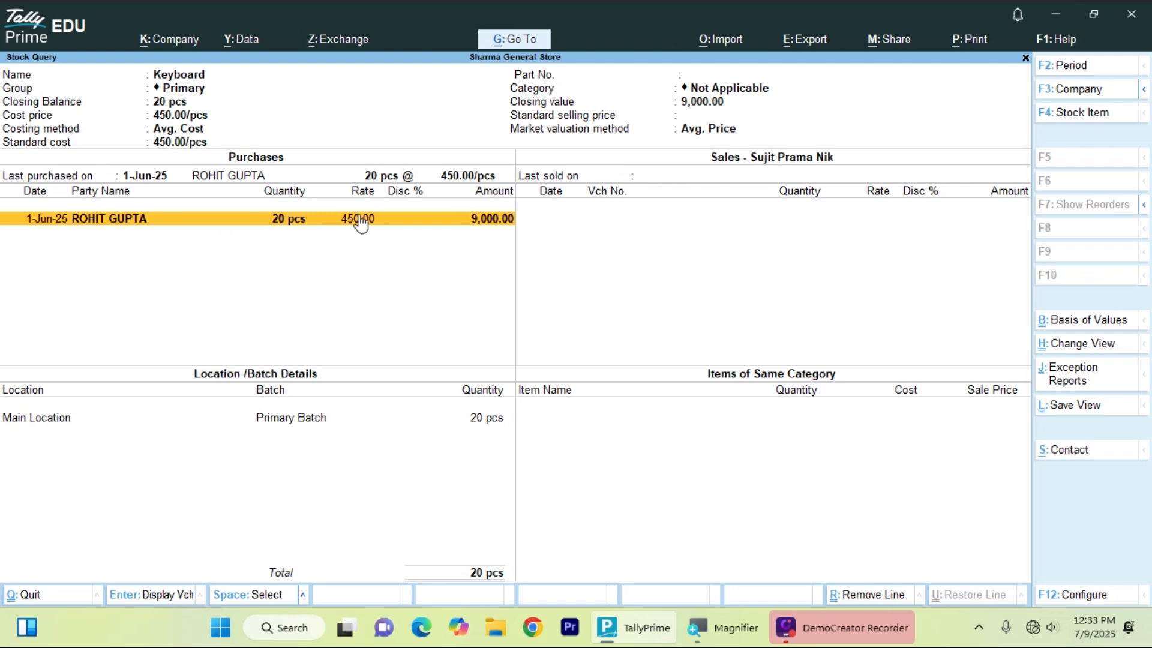
pyautogui.press('Escape')
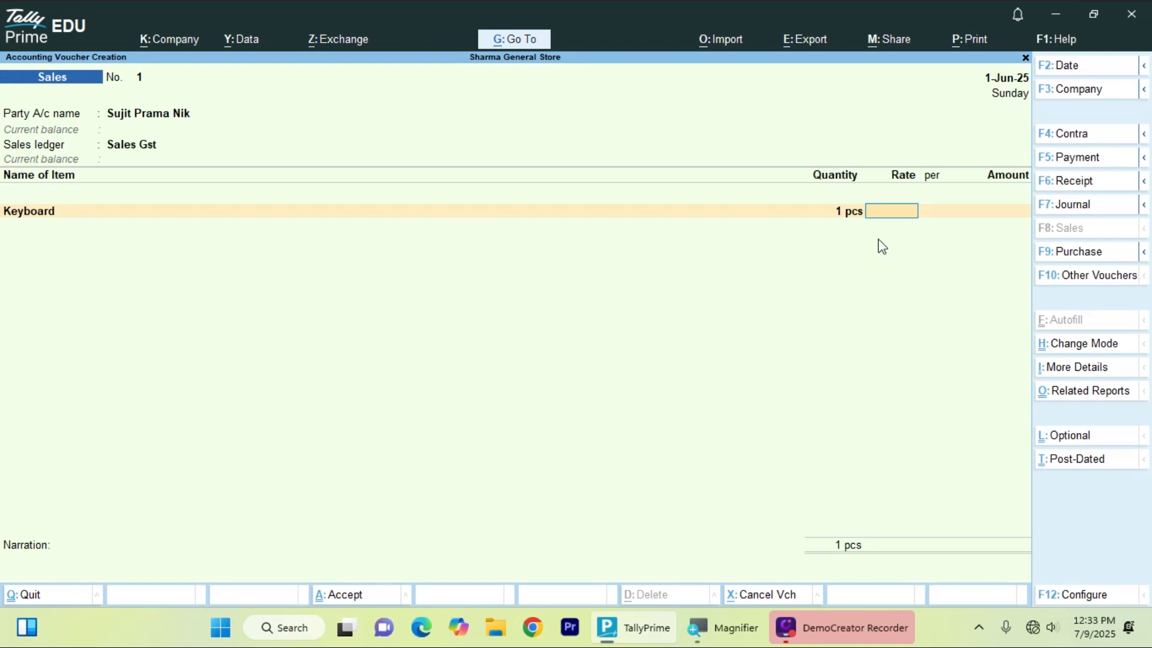
pyautogui.write('520')
pyautogui.press('Return')
pyautogui.press('Return')
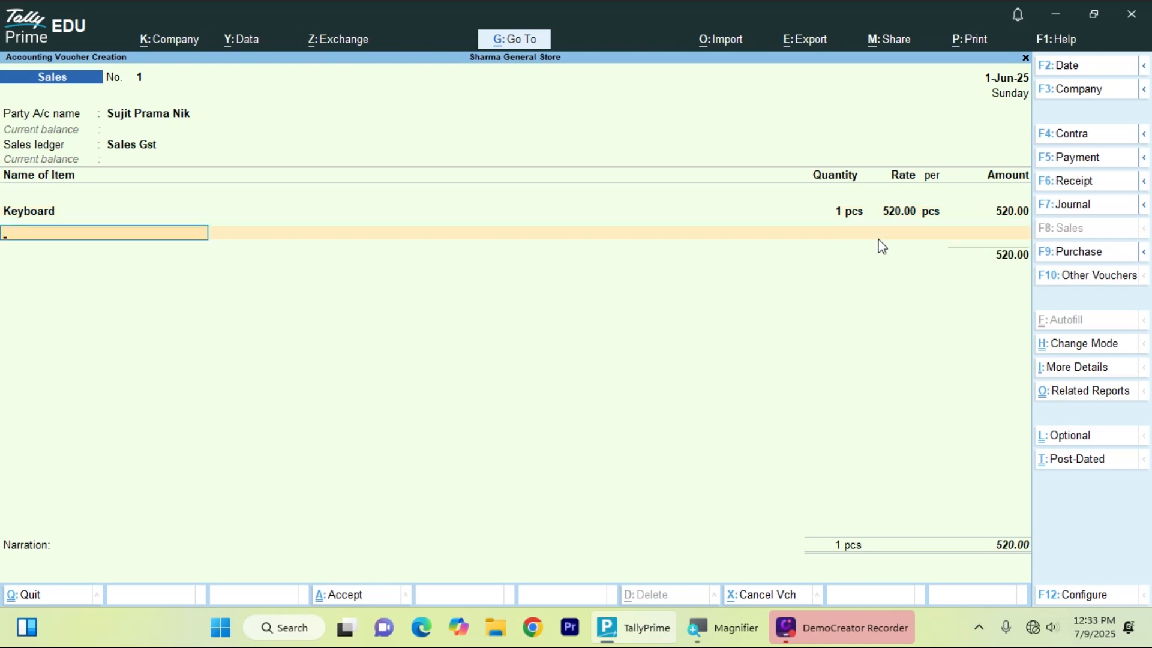
# - Add Router at 2 pcs and rate 1,150 after checking Stock Query, then end the item list
pyautogui.press('Down')
pyautogui.press('Down')
pyautogui.press('Down')
pyautogui.press('Down')
pyautogui.press('Down')
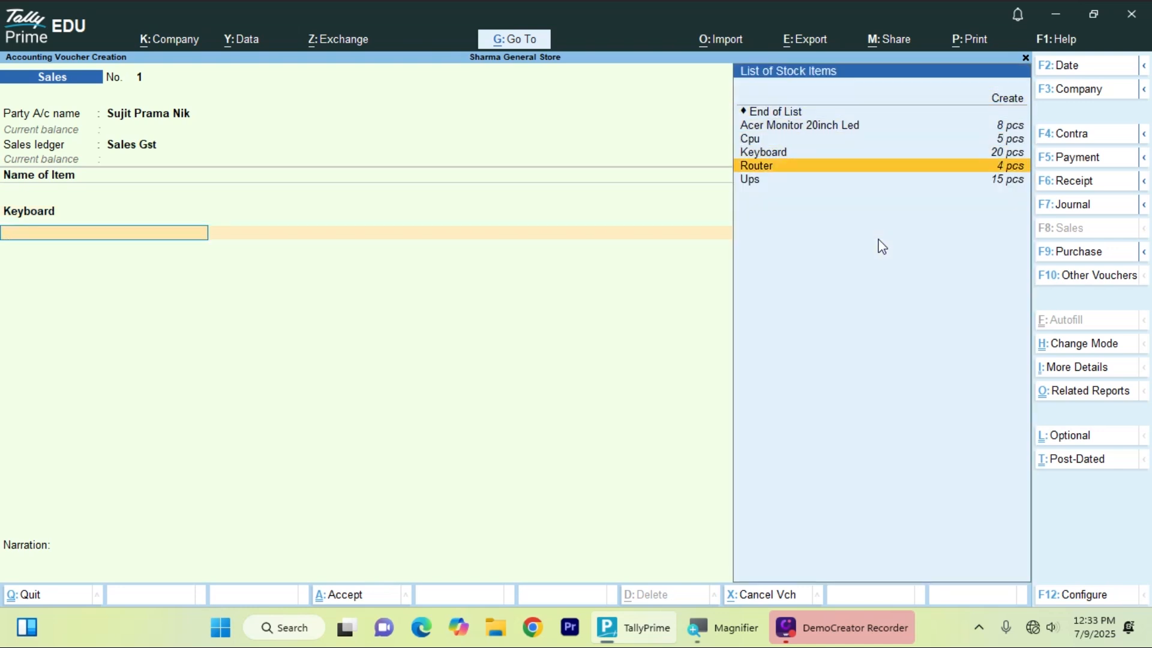
pyautogui.press('Return')
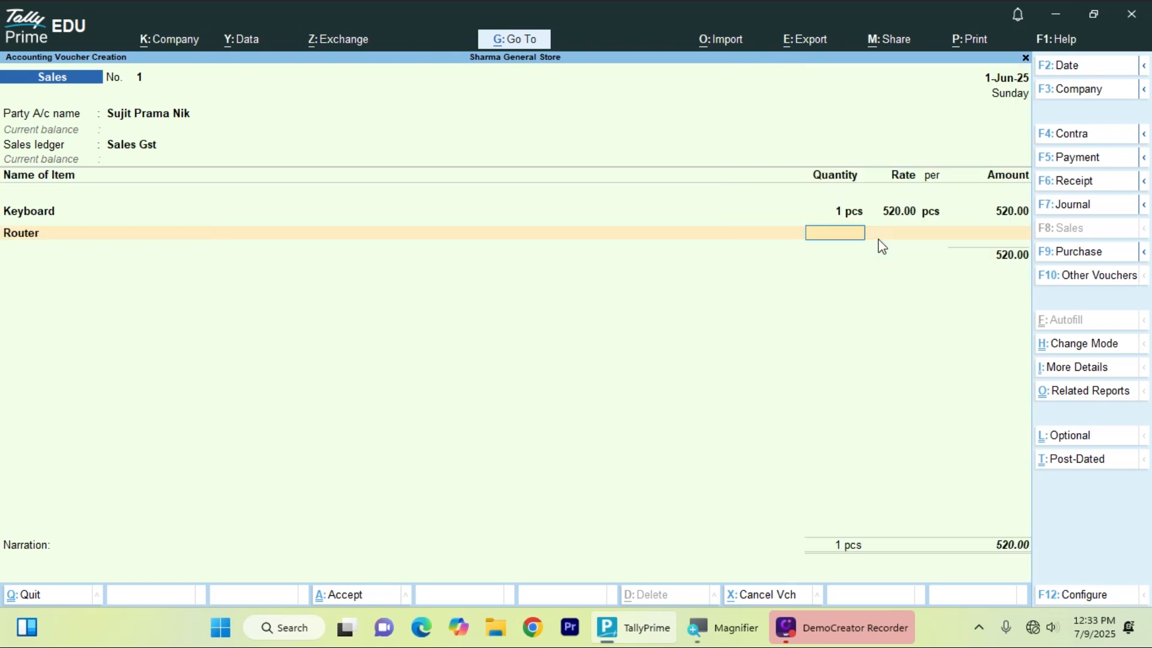
pyautogui.write('2')
pyautogui.press('Return')
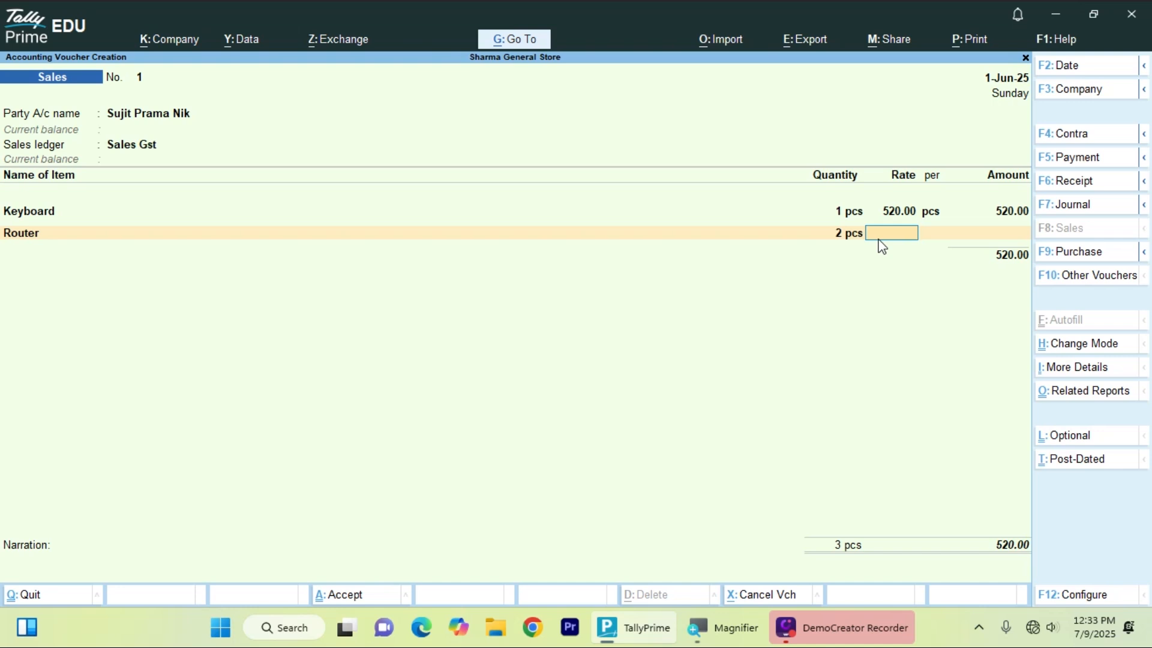
pyautogui.hotkey('alt', 's')
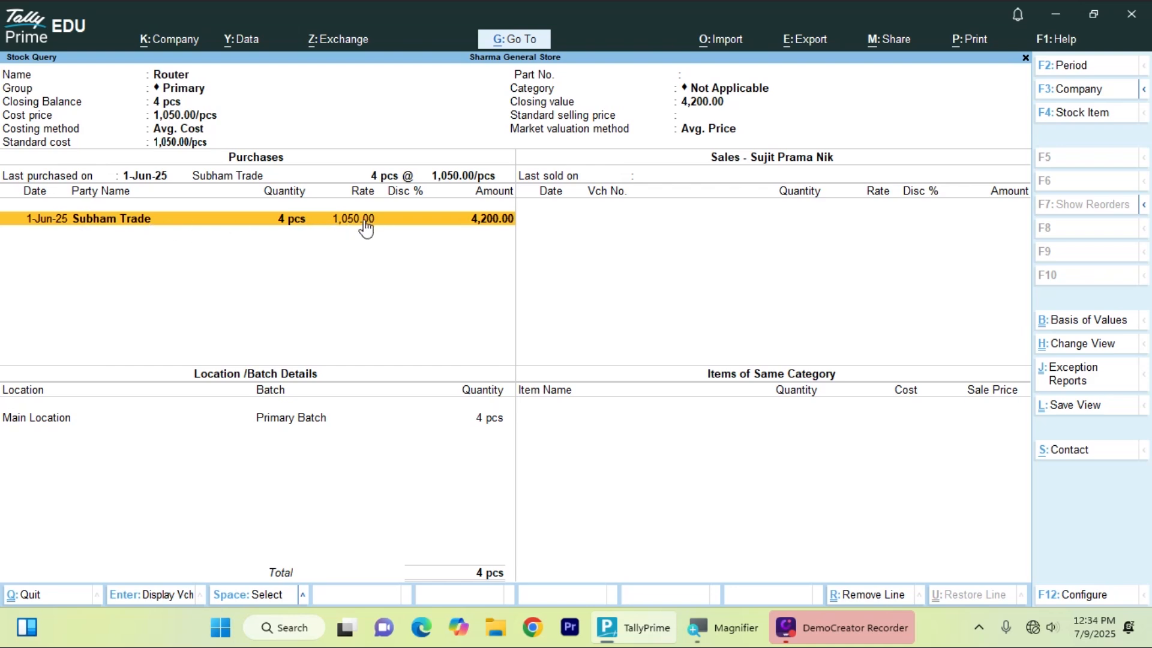
pyautogui.press('Escape')
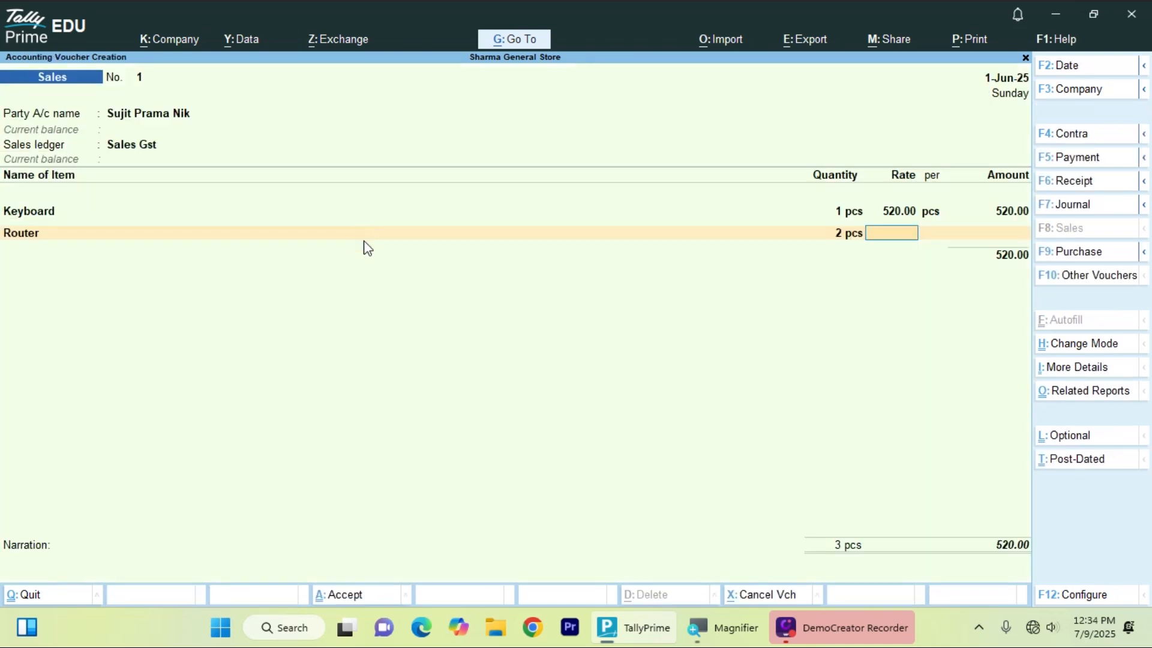
pyautogui.write('1150')
pyautogui.press('Return')
pyautogui.press('Return')
pyautogui.press('Return')
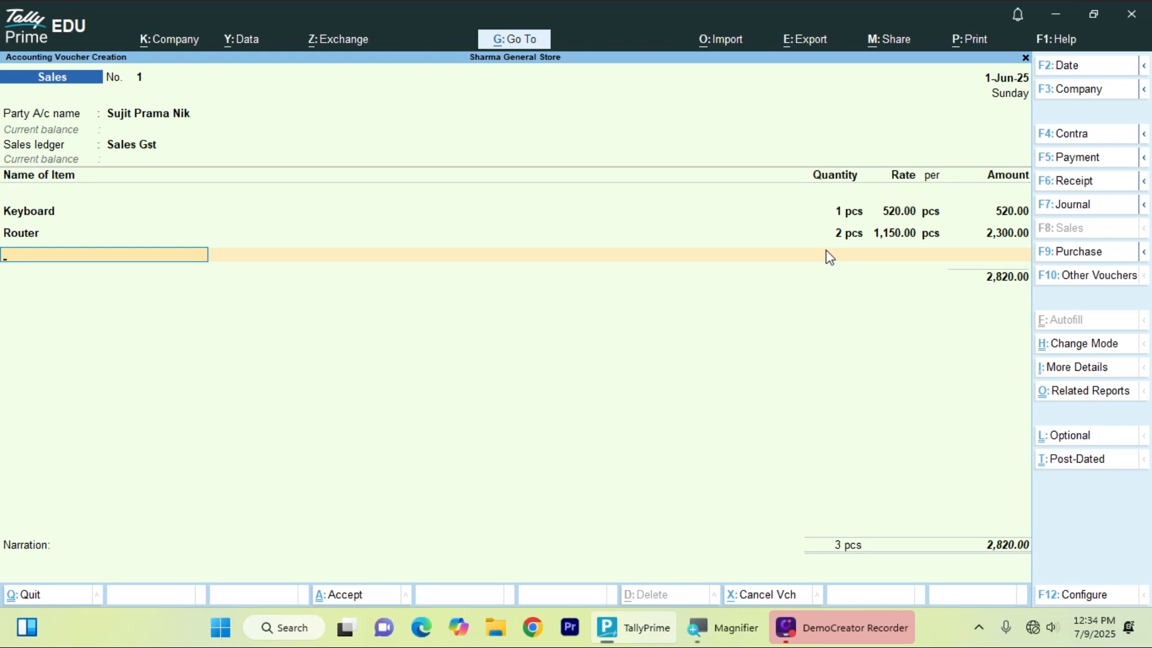
pyautogui.press('Return')
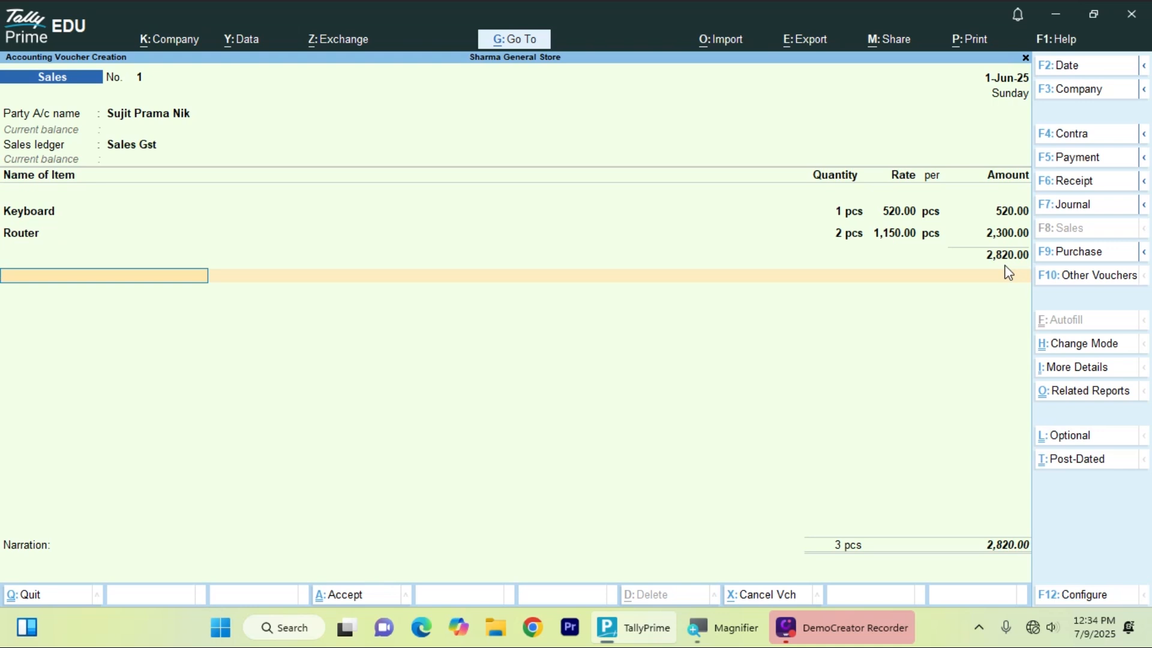
# - Add Central Tax and State Tax ledgers to the voucher at 184.80 each
pyautogui.press('Return')
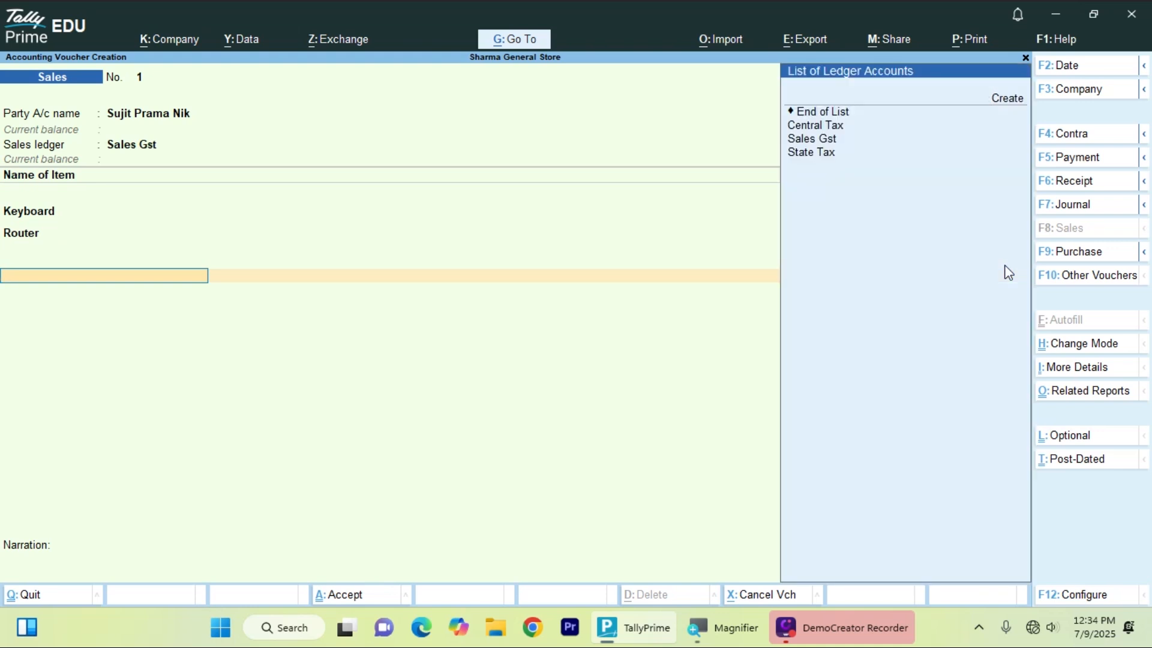
pyautogui.press('Down')
pyautogui.press('Down')
pyautogui.press('Return')
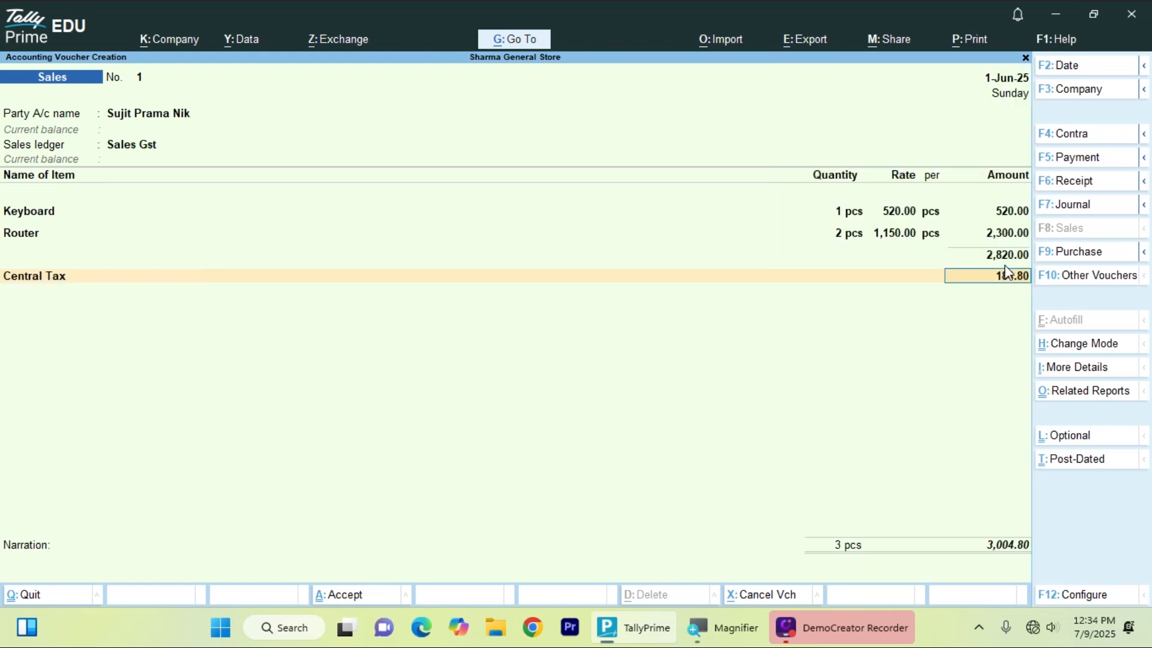
pyautogui.press('Return')
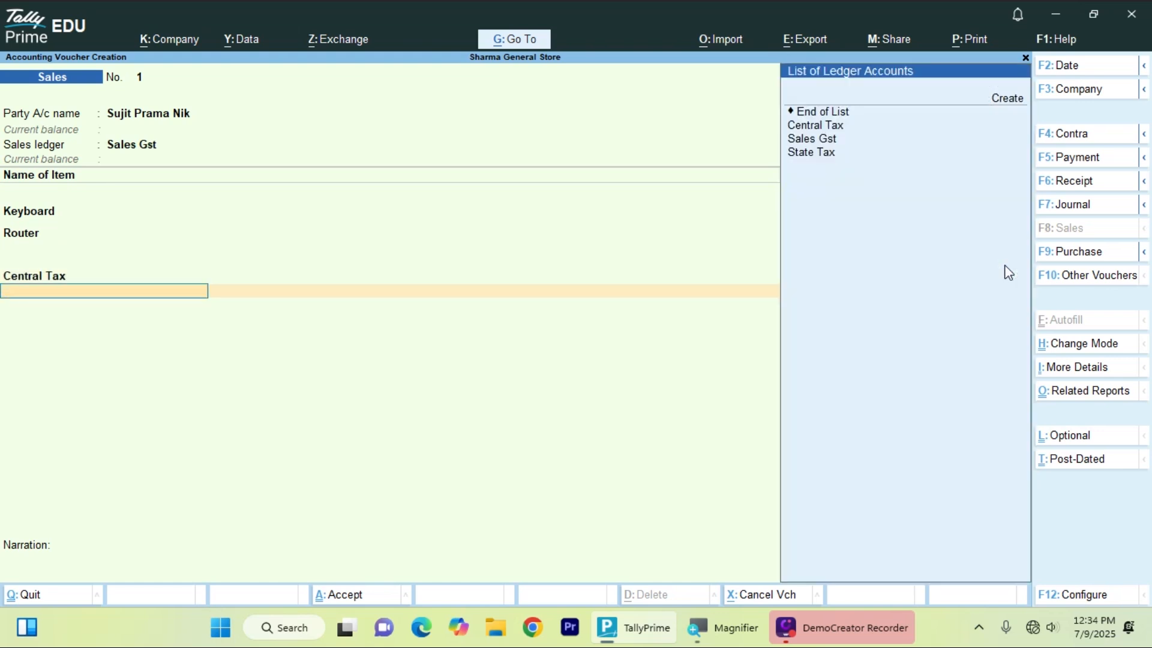
pyautogui.press('Down')
pyautogui.press('Down')
pyautogui.press('Down')
pyautogui.press('Down')
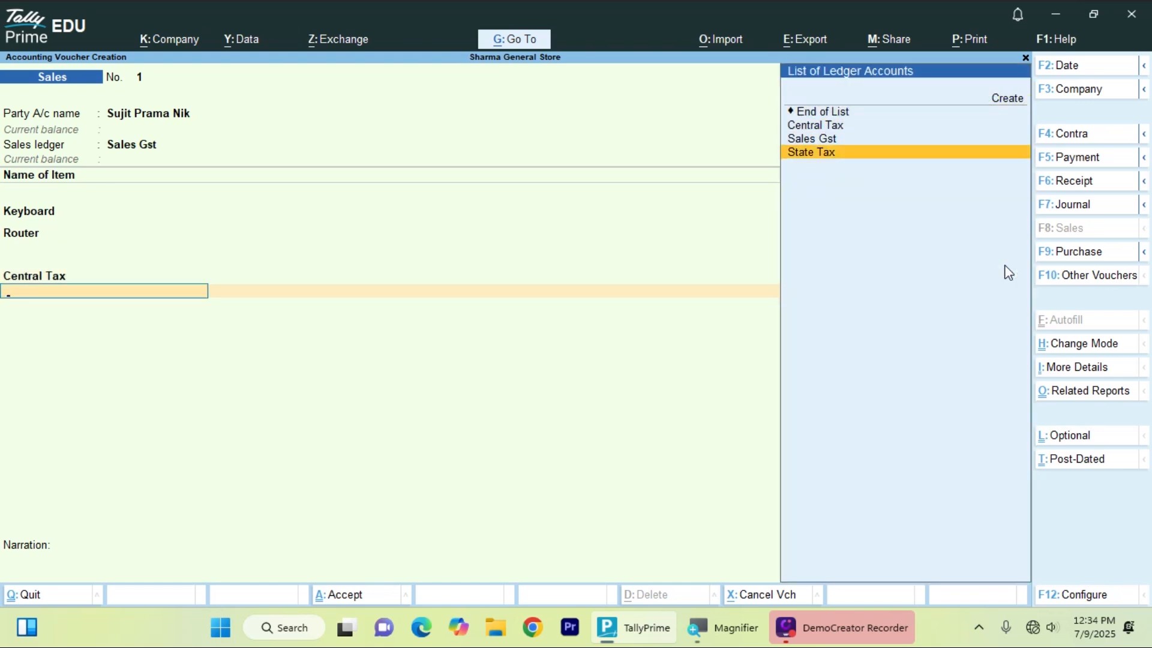
pyautogui.press('Return')
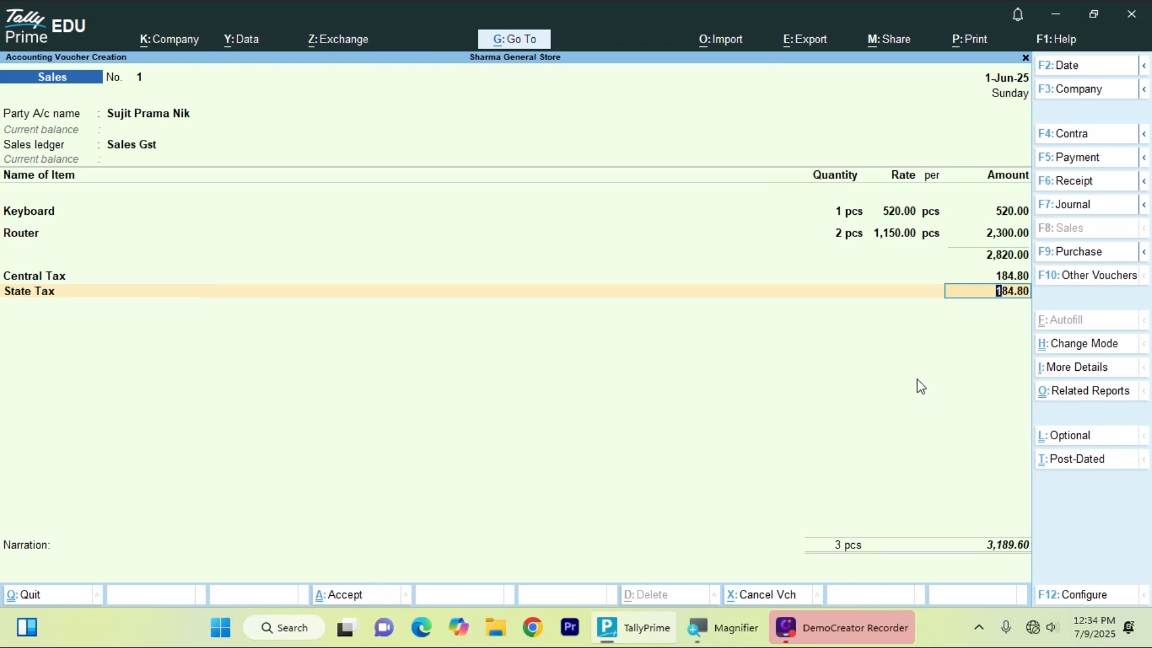
pyautogui.press('Return')
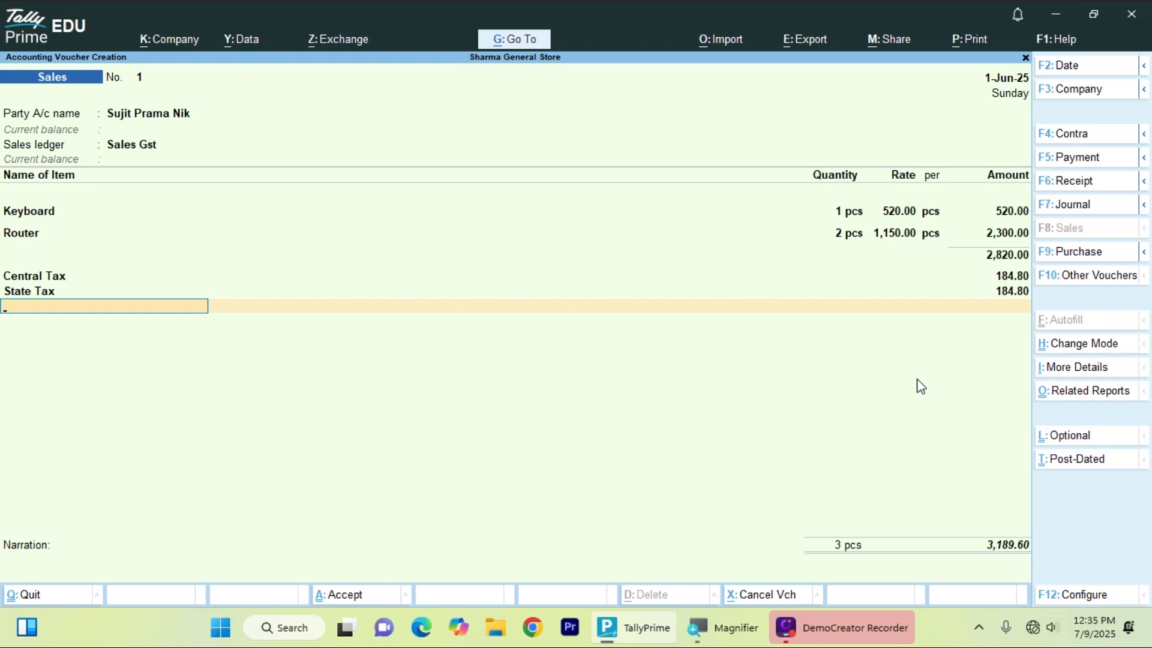
# - Accept a New Ref bill reference in Bill-wise Details for the 3,189.60 sale
pyautogui.press('Return')
pyautogui.press('Return')
pyautogui.press('Return')
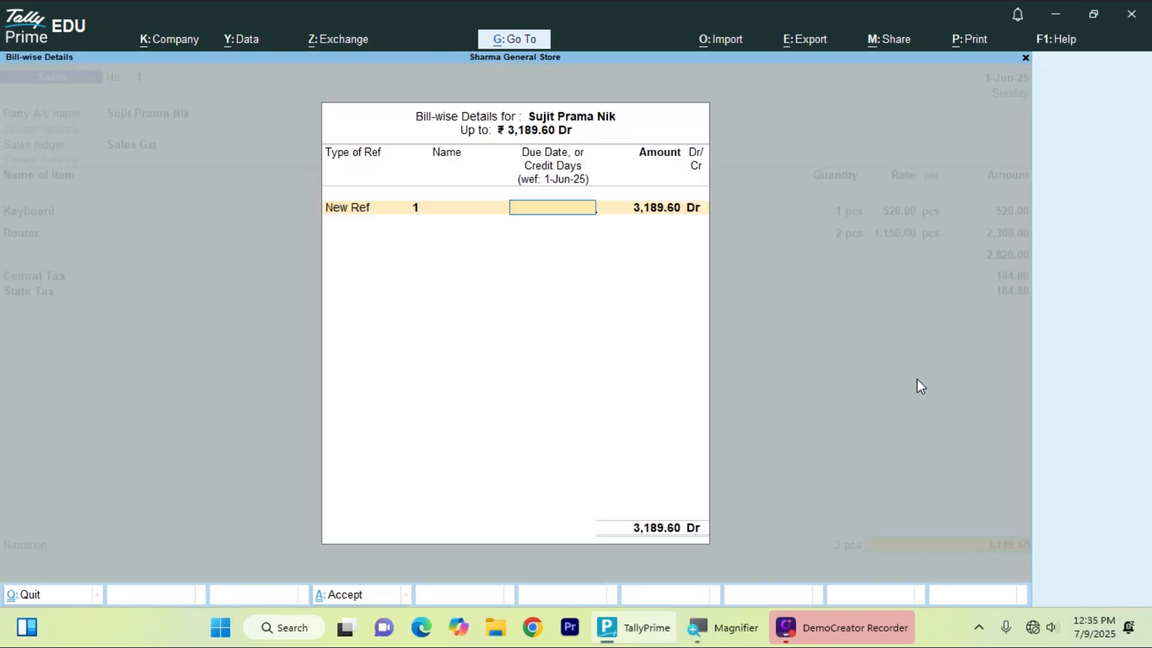
pyautogui.press('Return')
pyautogui.press('Return')
pyautogui.press('Return')
pyautogui.press('Return')
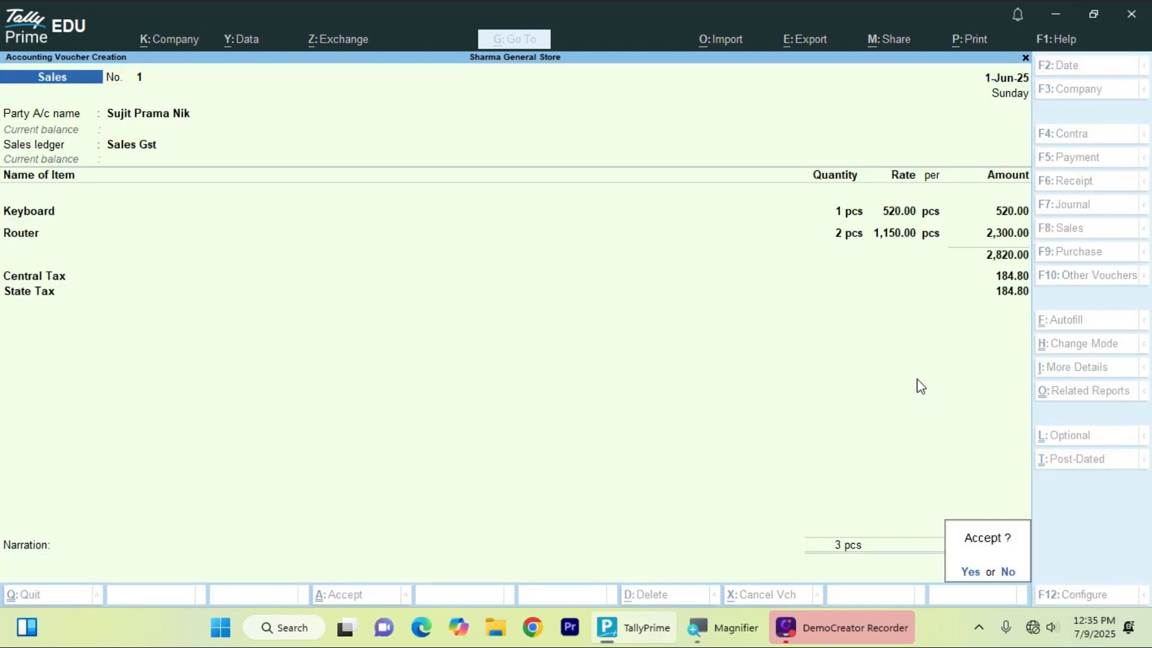
pyautogui.press('Return')
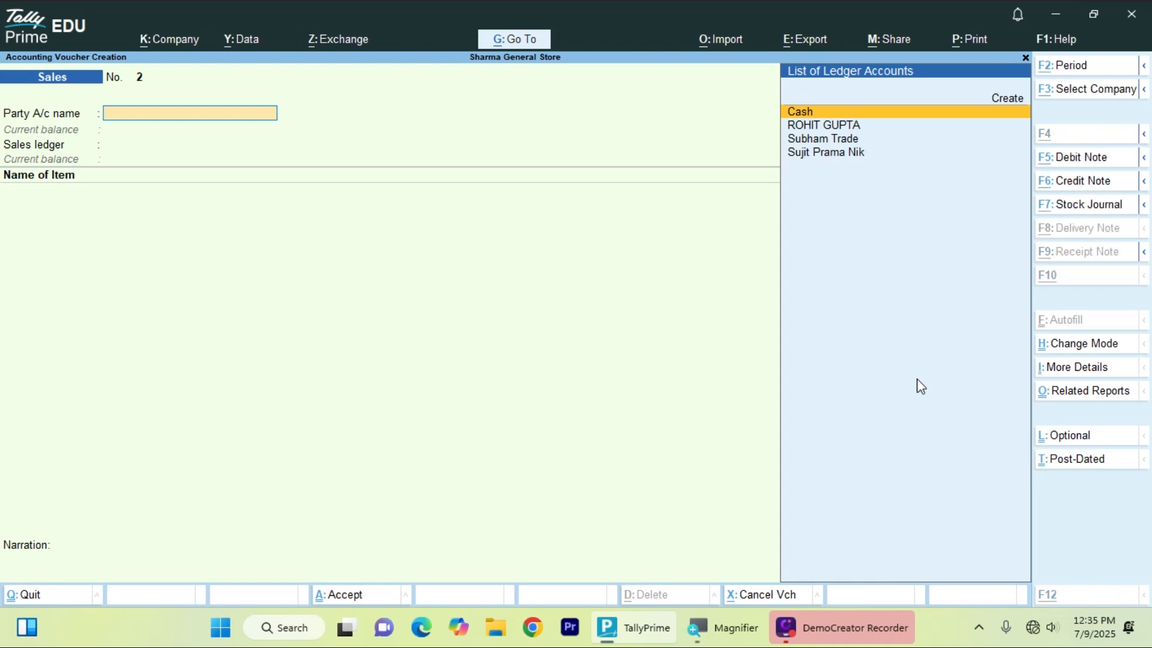
# - Create a new party ledger with the customer's name, grouped under Sundry Debtors
pyautogui.hotkey('alt', 'c')
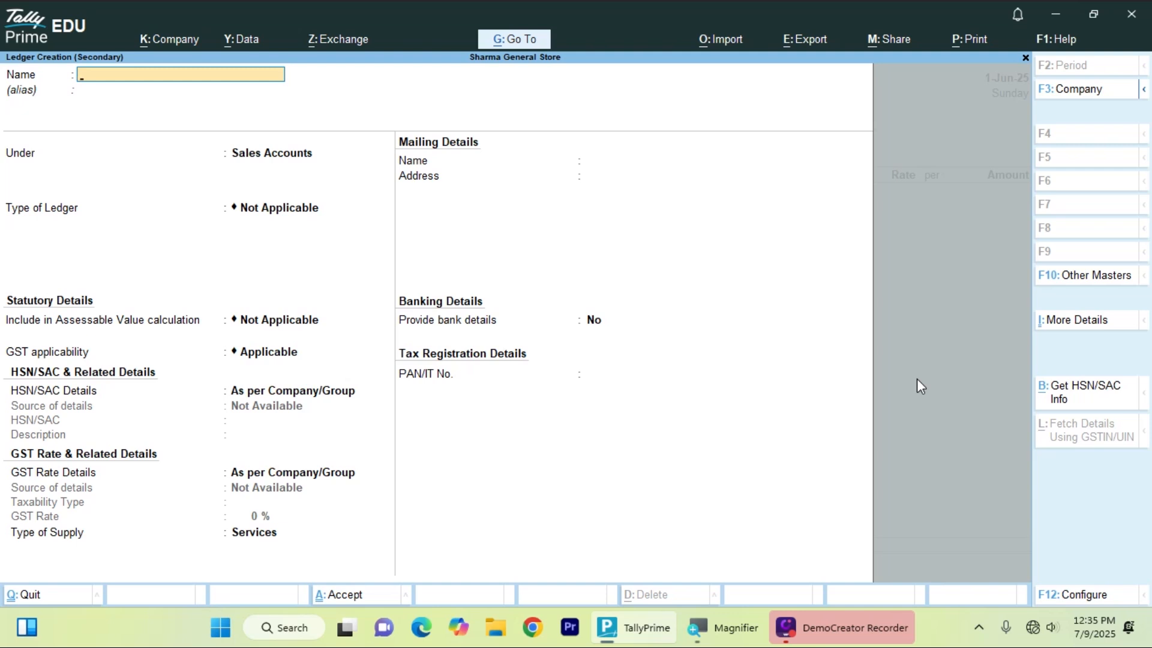
pyautogui.press('Return')
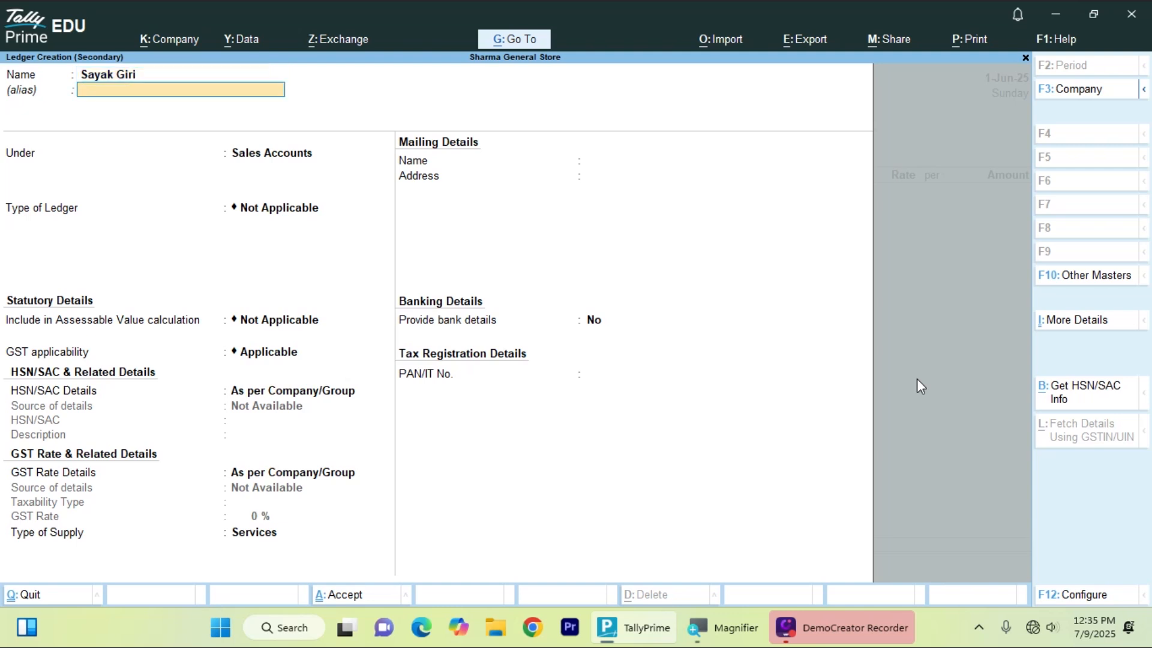
pyautogui.press('Return')
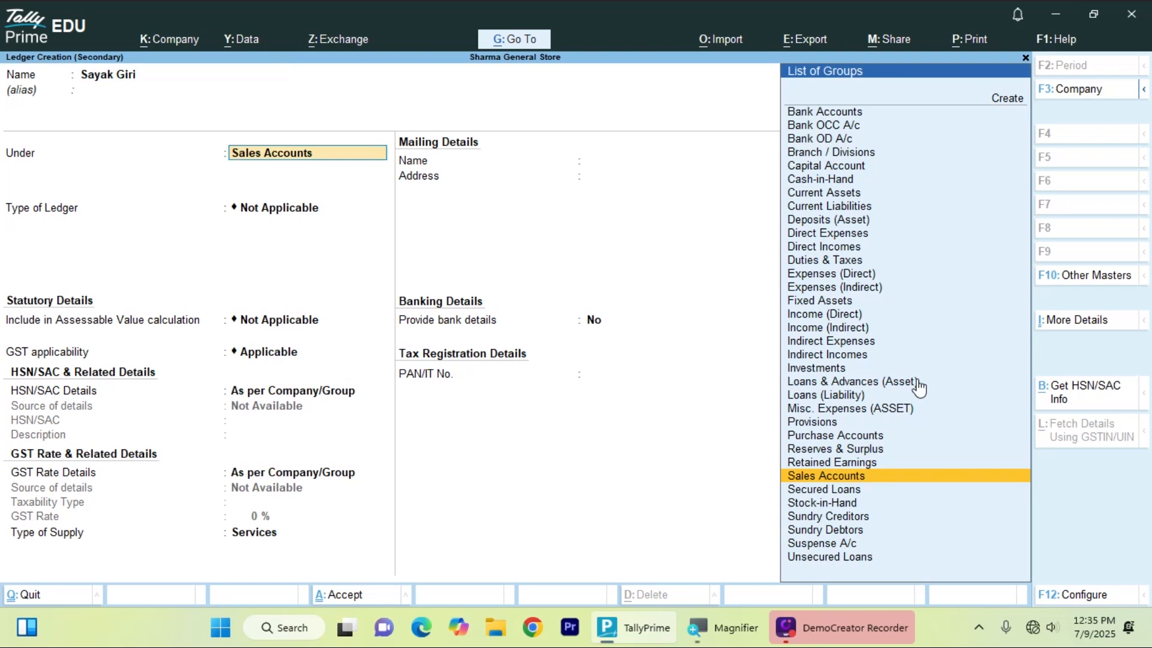
pyautogui.press('Down')
pyautogui.press('Down')
pyautogui.press('Down')
pyautogui.press('Down')
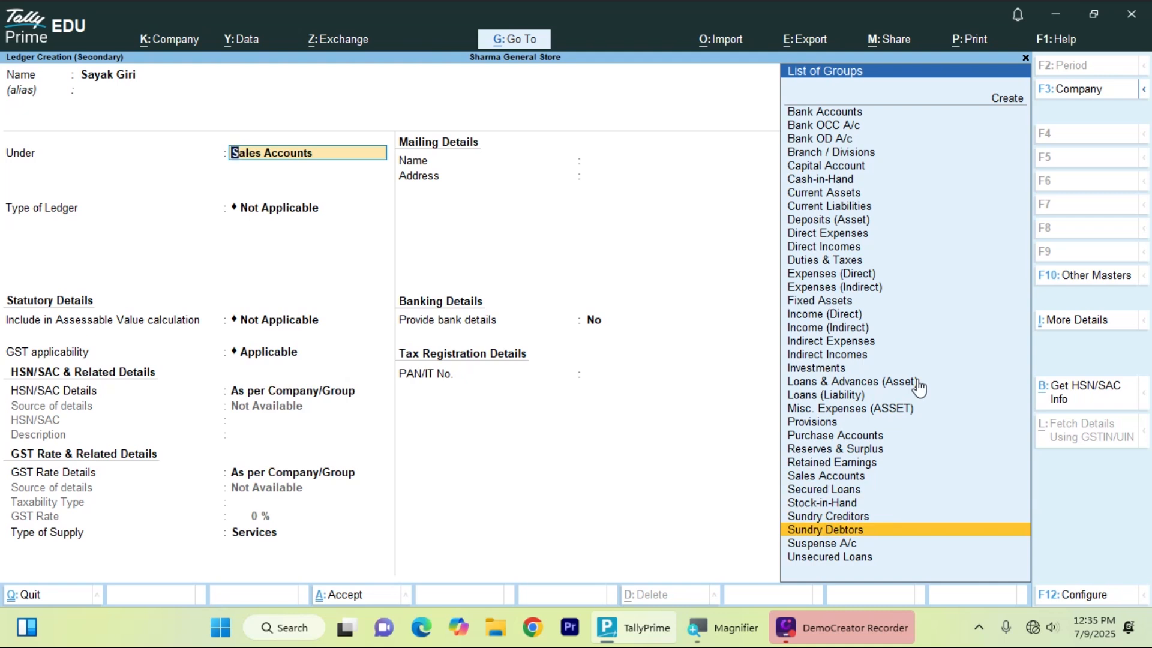
pyautogui.press('Up')
pyautogui.press('Down')
pyautogui.press('Return')
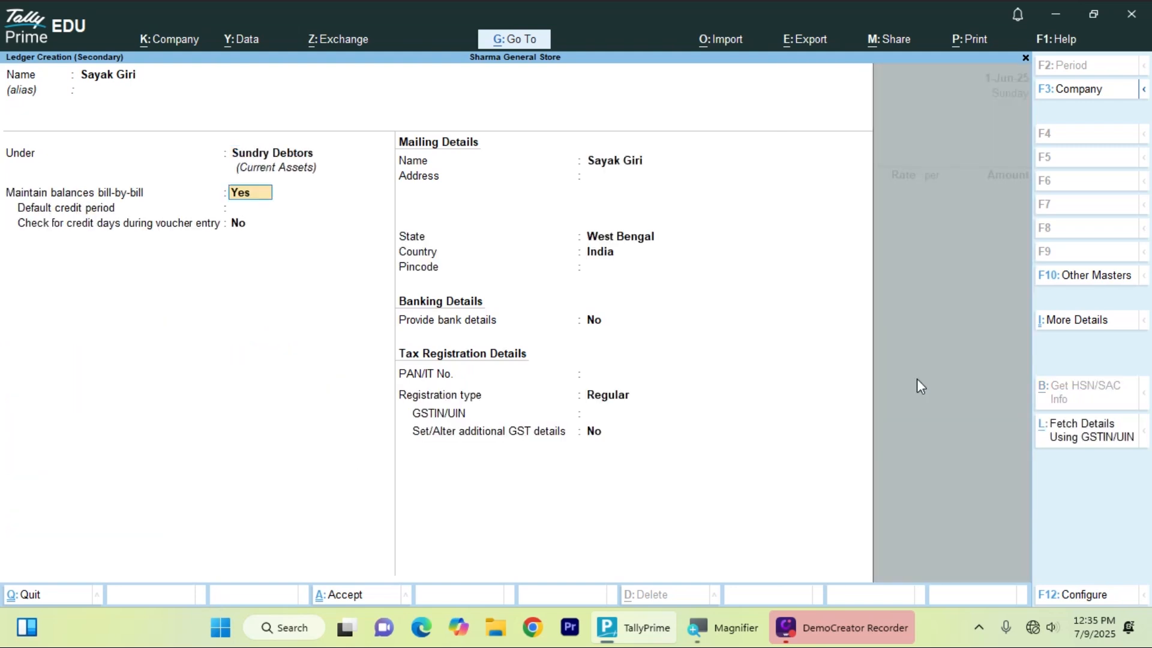
pyautogui.press('Return')
# - Fill in the customer's address, pincode and PAN, set Unregistered/Consumer, and save the ledger
pyautogui.press('Return')
pyautogui.press('Return')
pyautogui.press('Return')
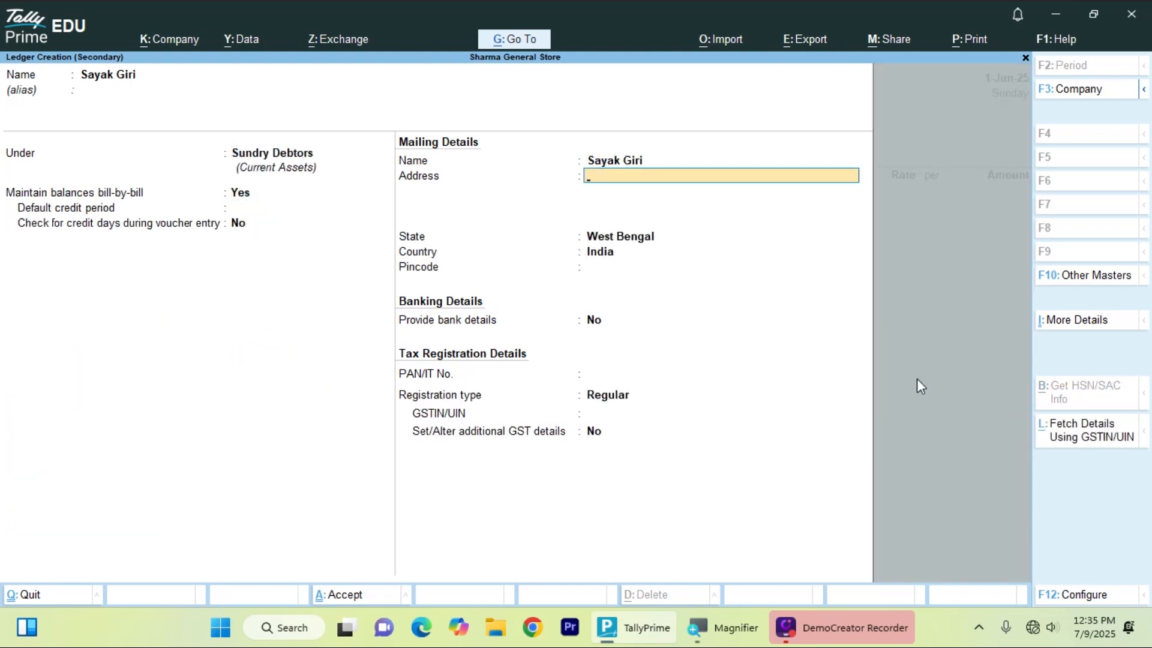
pyautogui.press('Return')
pyautogui.press('Return')
pyautogui.press('Return')
pyautogui.press('Return')
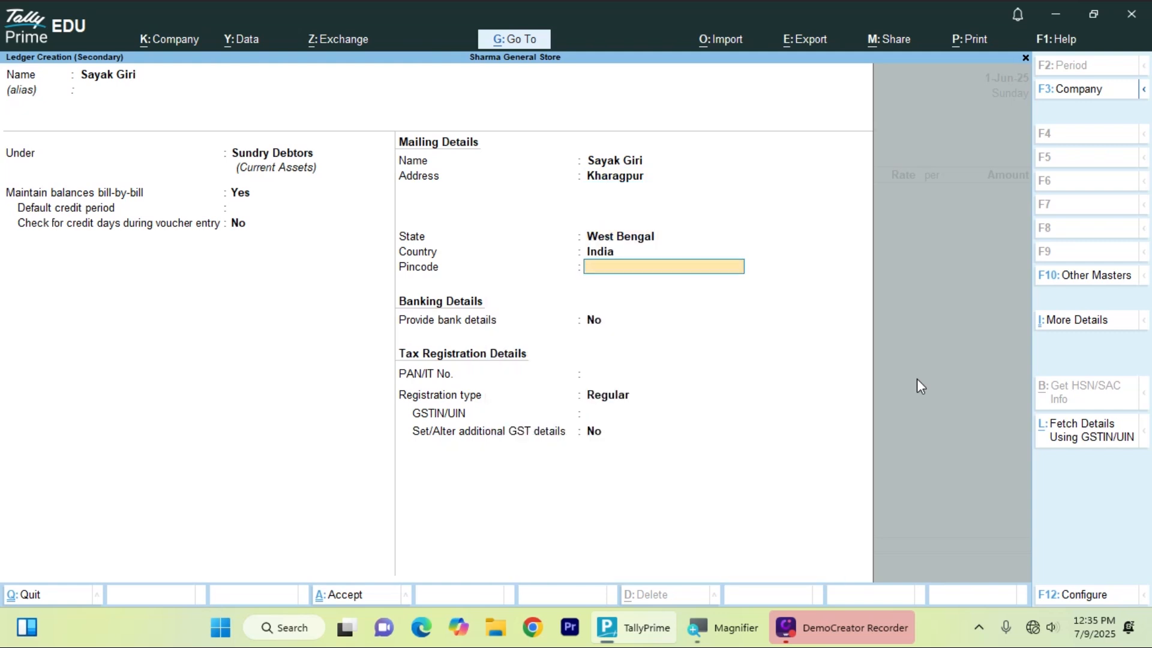
pyautogui.press('Return')
pyautogui.press('Return')
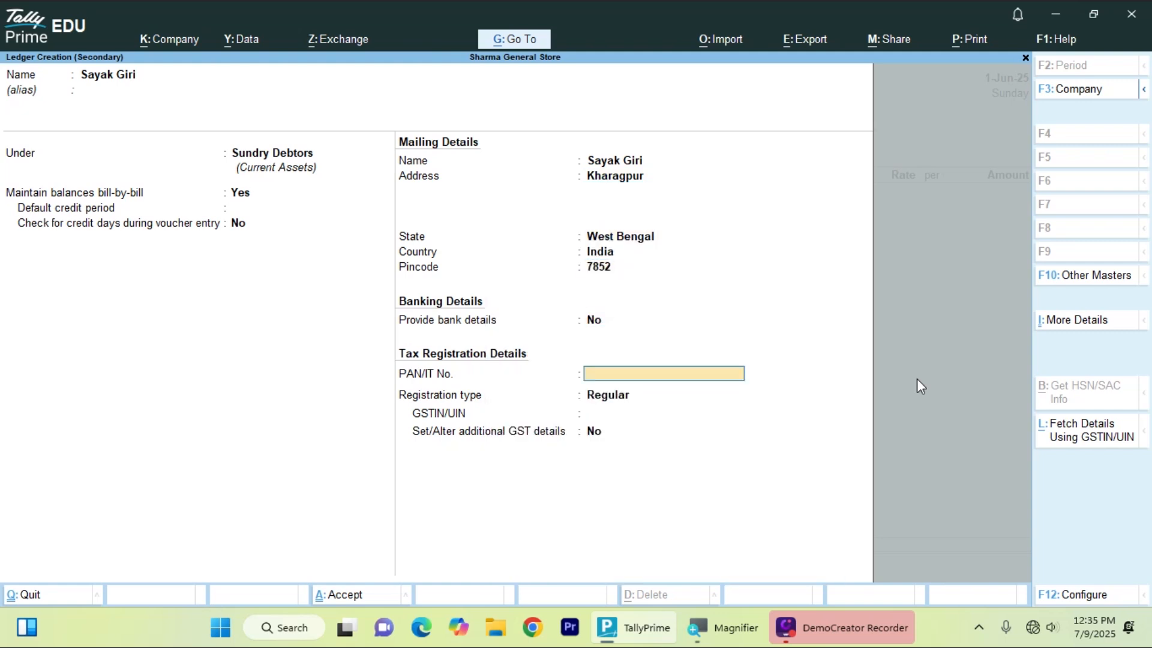
pyautogui.press('Return')
pyautogui.press('Return')
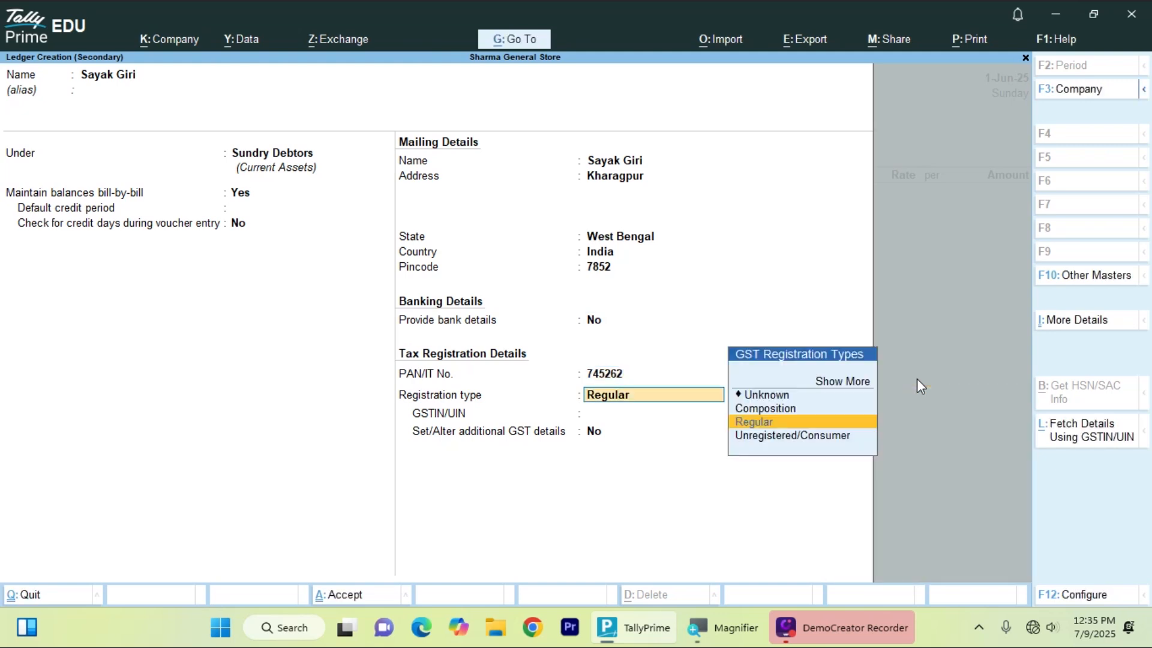
pyautogui.press('Down')
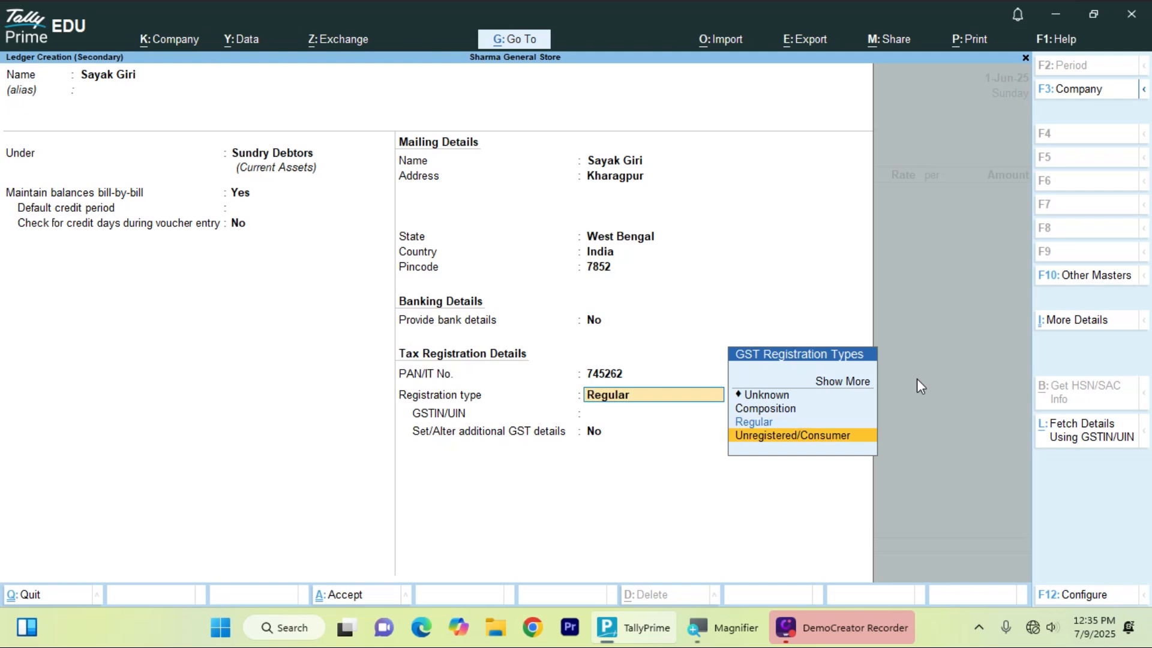
pyautogui.press('Return')
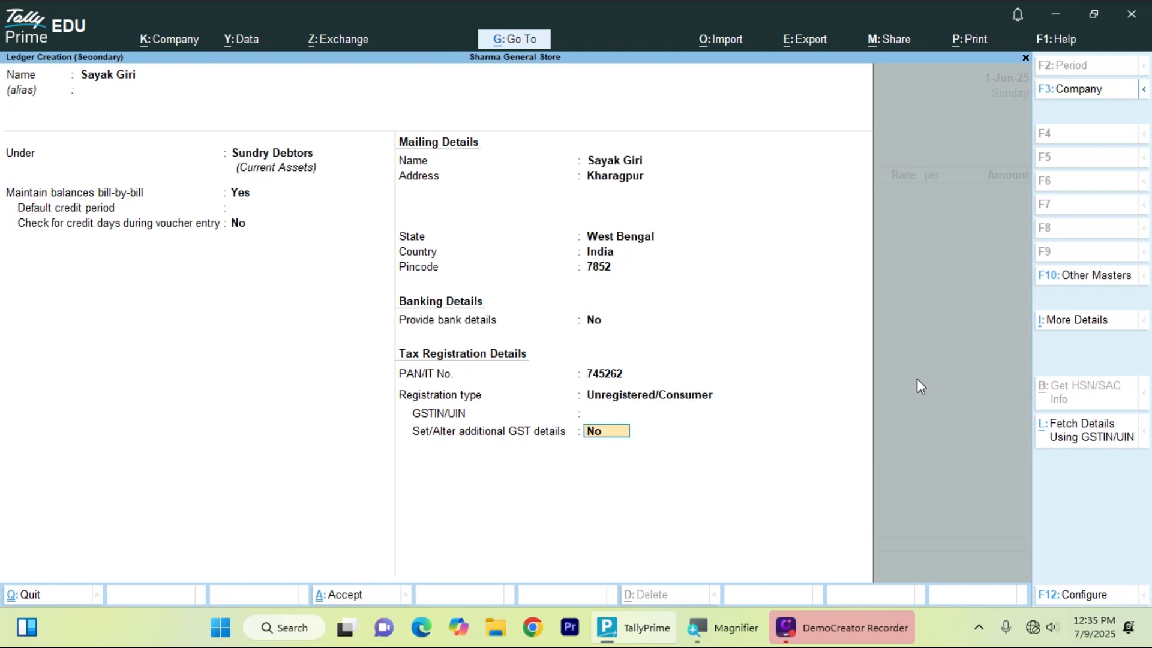
pyautogui.press('Return')
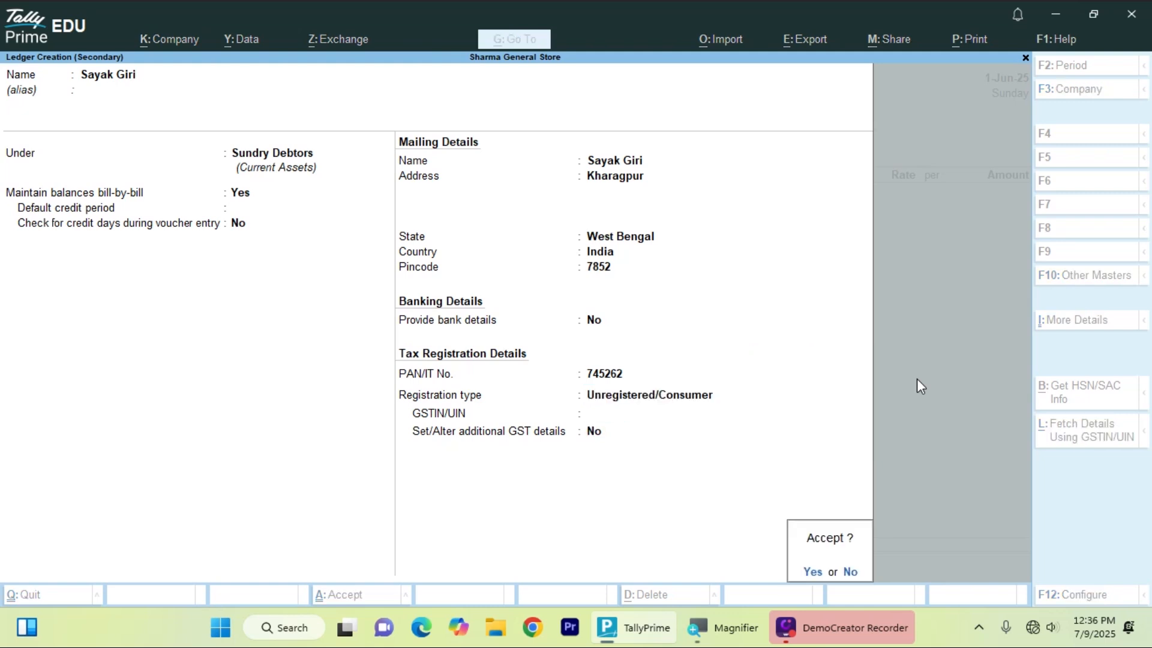
pyautogui.press('Return')
# - Accept Dispatch and Party Details unchanged, keeping West Bengal as place of supply
pyautogui.press('Return')
pyautogui.press('Return')
pyautogui.press('Return')
pyautogui.press('Return')
pyautogui.press('Return')
pyautogui.press('Return')
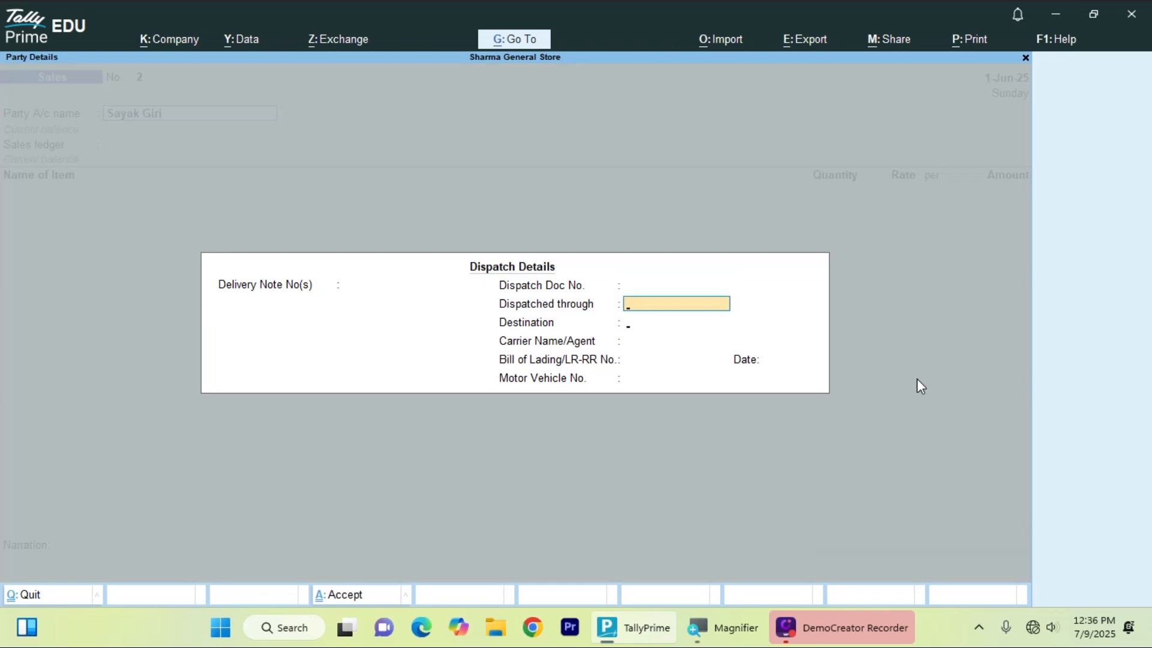
pyautogui.press('Return')
pyautogui.press('Return')
pyautogui.press('Return')
pyautogui.press('Return')
pyautogui.press('Return')
pyautogui.press('Return')
pyautogui.press('Return')
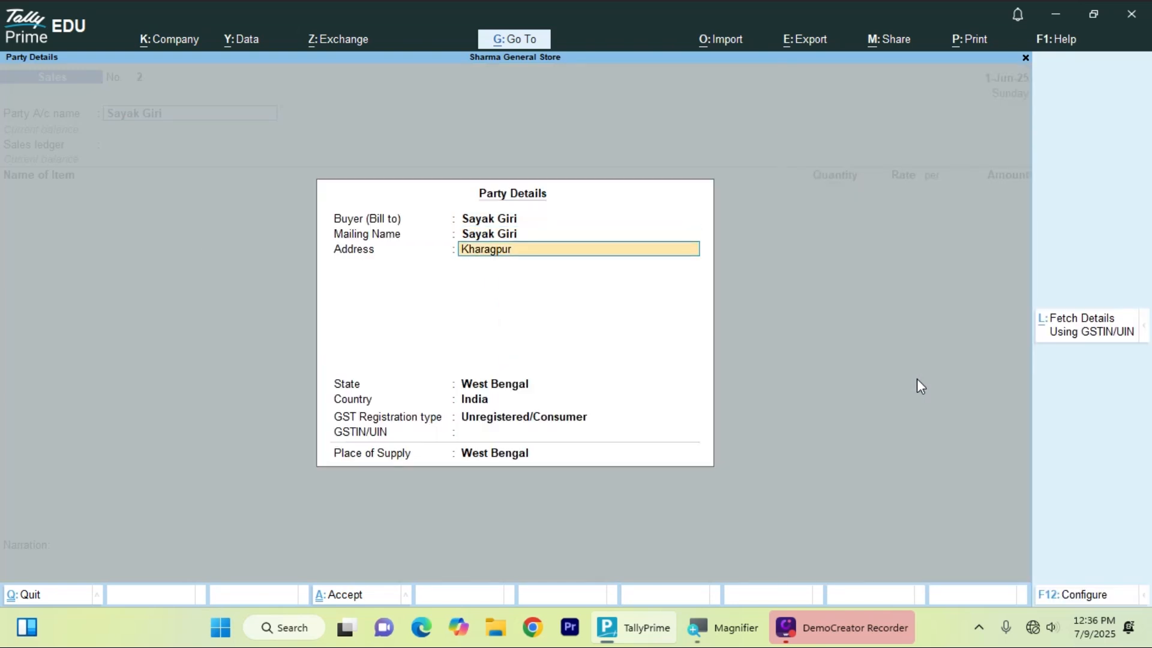
pyautogui.press('Return')
pyautogui.press('Return')
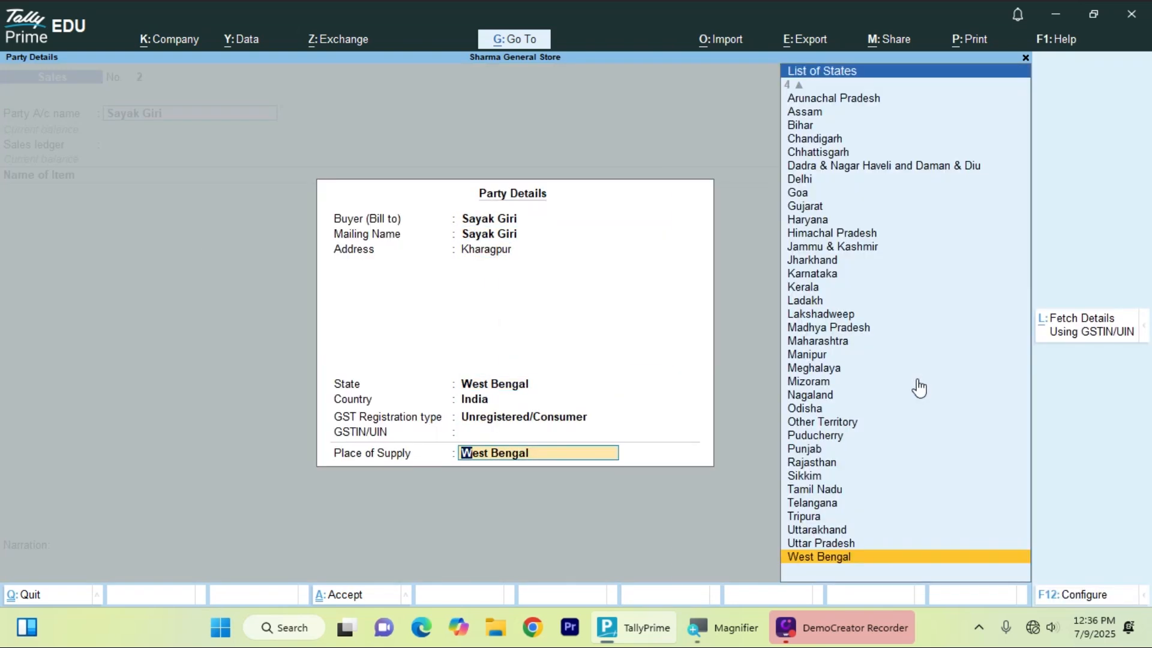
pyautogui.press('Return')
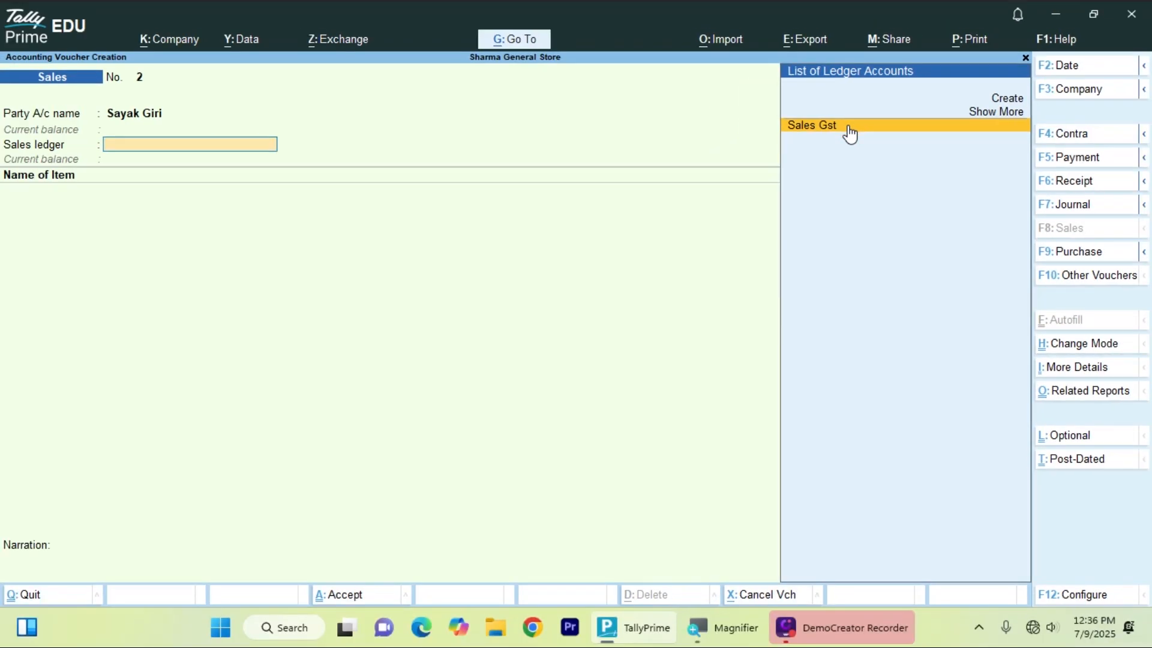
# - Choose Sales Gst as sales ledger and add Keyboard, quantity 2, at rate 500
pyautogui.click(849, 129)
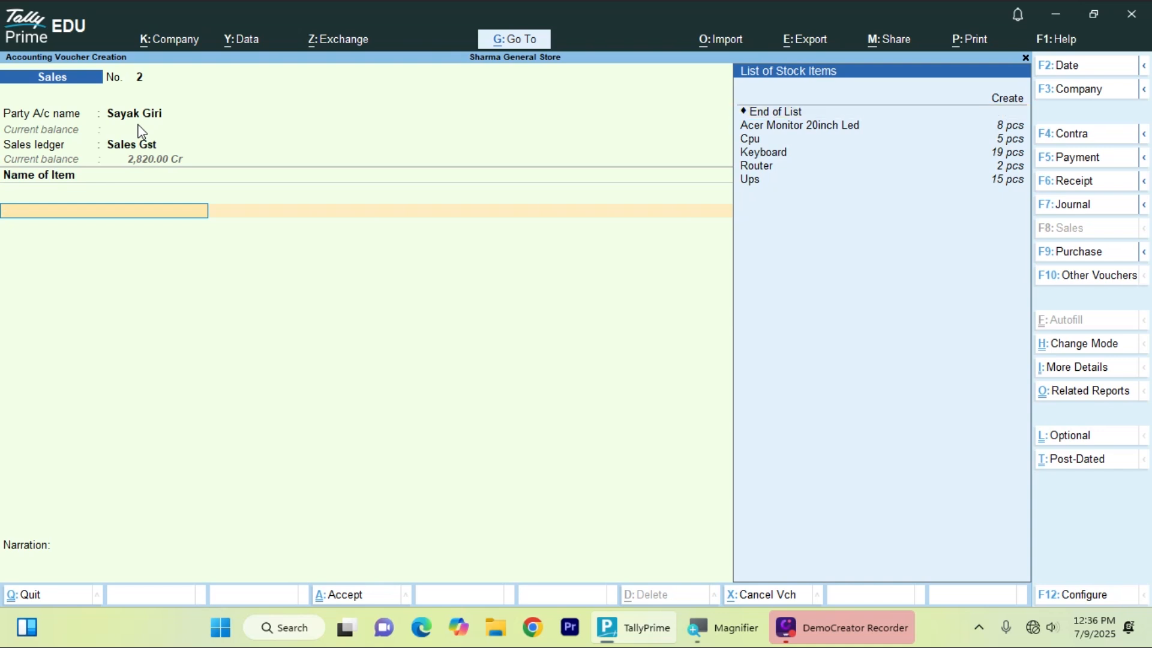
pyautogui.press('Up')
pyautogui.press('Down')
pyautogui.press('Down')
pyautogui.press('Down')
pyautogui.press('Down')
pyautogui.press('Down')
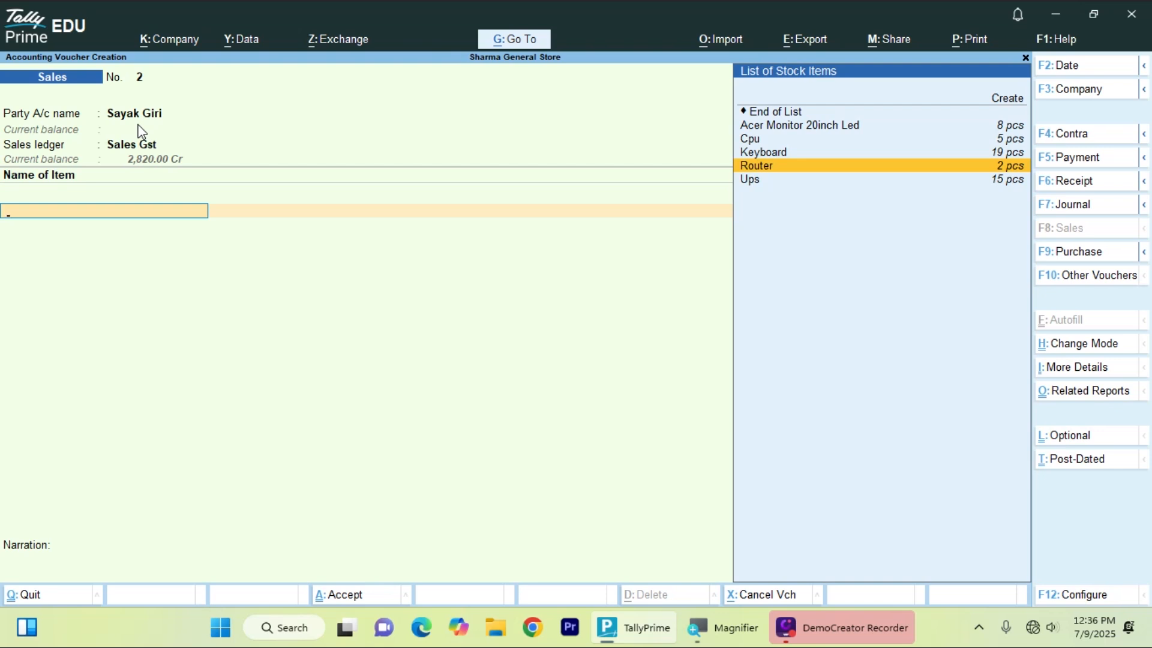
pyautogui.press('Up')
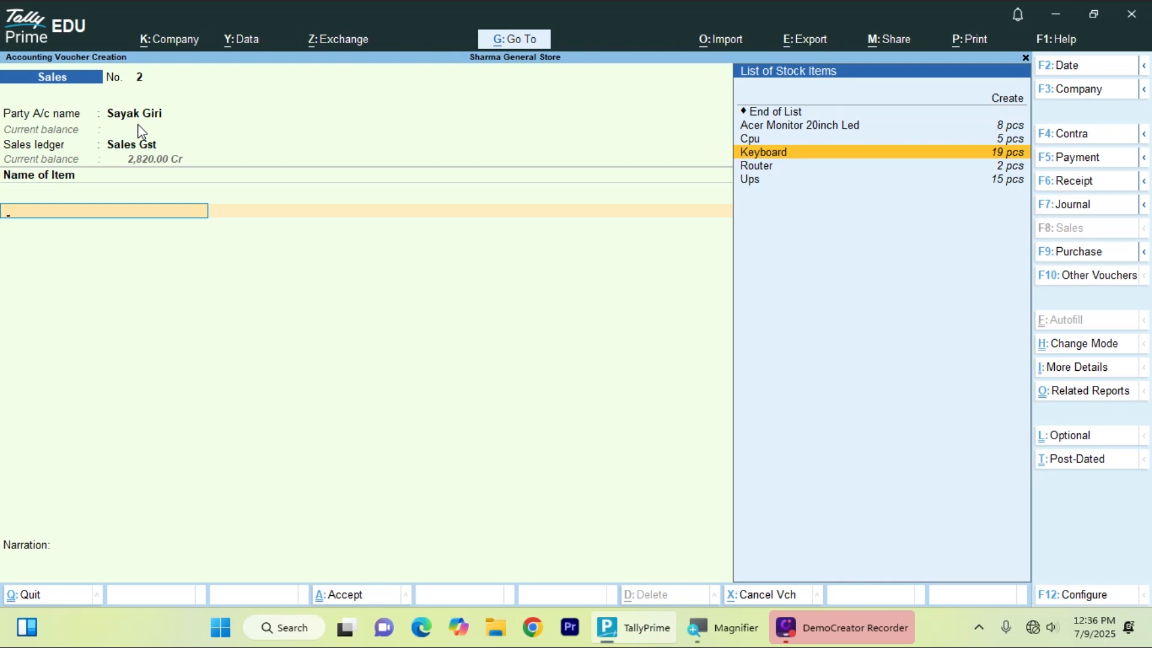
pyautogui.press('Return')
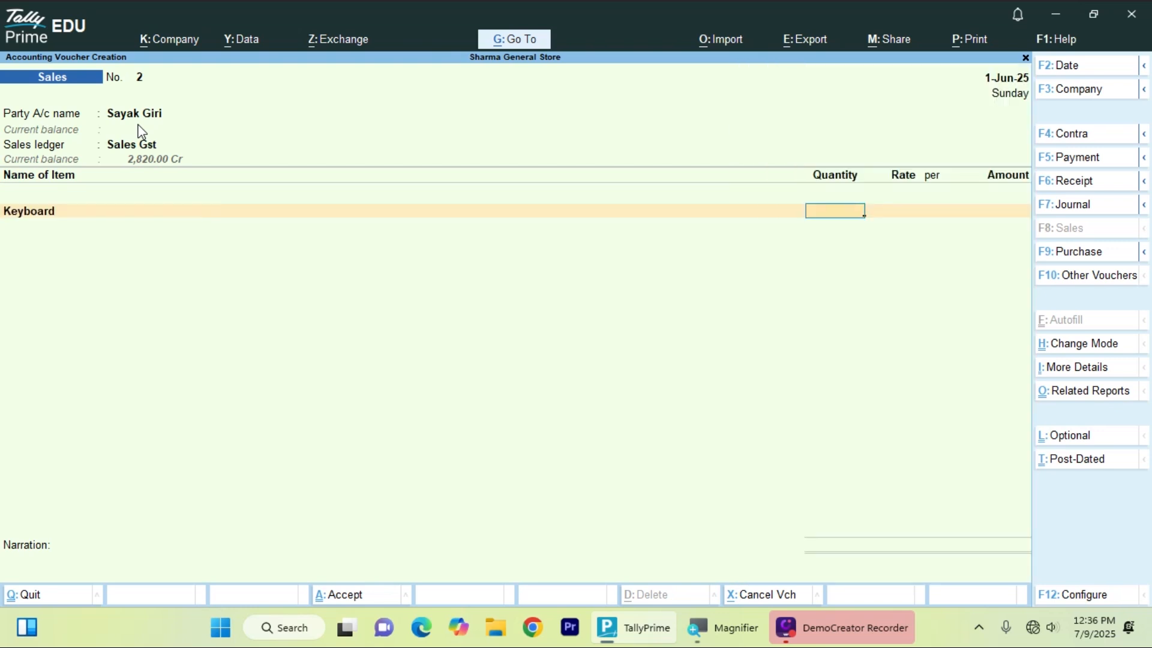
pyautogui.write('2')
pyautogui.press('Return')
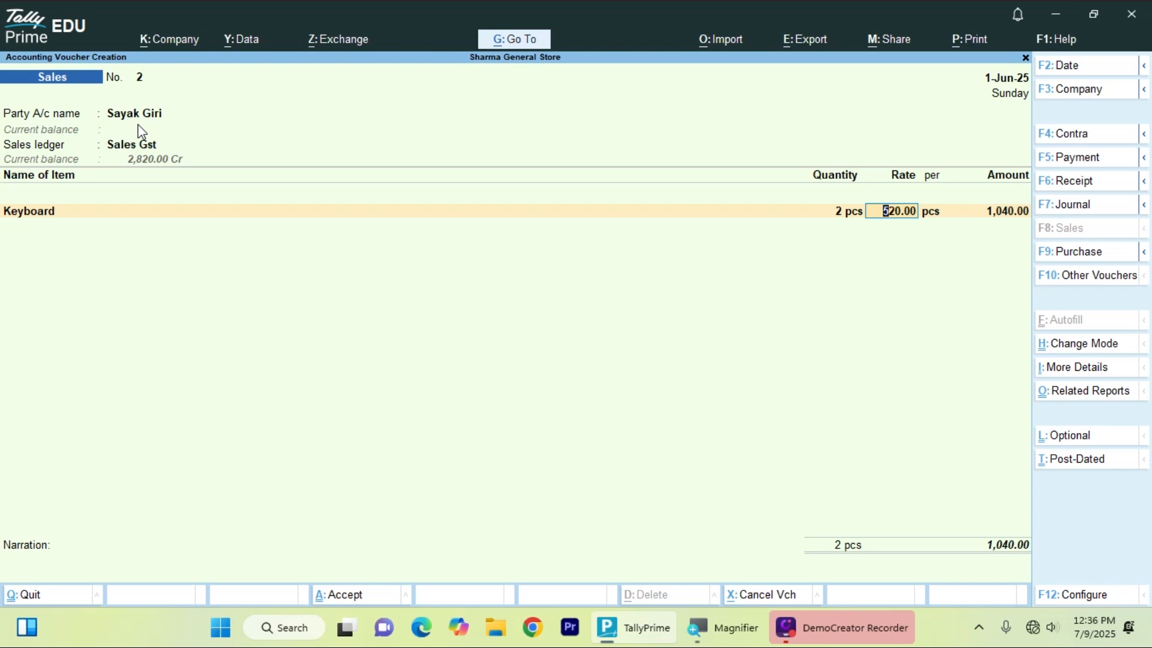
pyautogui.write('5')
# - Add 2 Acer Monitor 20inch Led at 5,400 each after checking its stock query
pyautogui.press('Return')
pyautogui.press('Return')
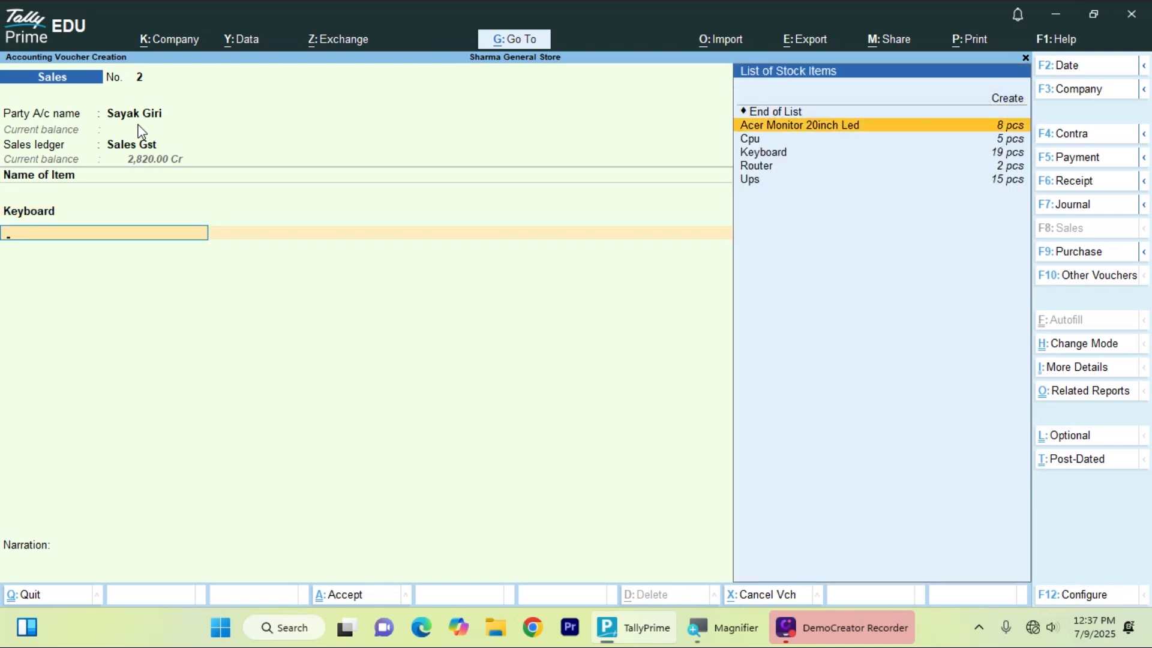
pyautogui.press('Return')
pyautogui.write('2')
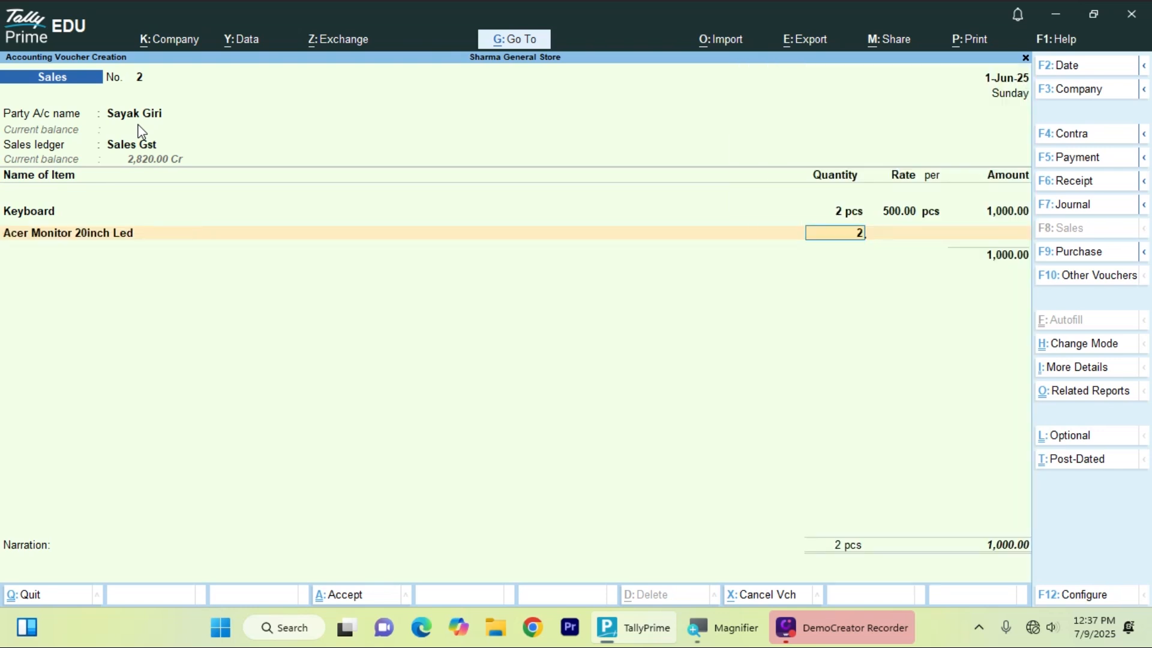
pyautogui.press('Return')
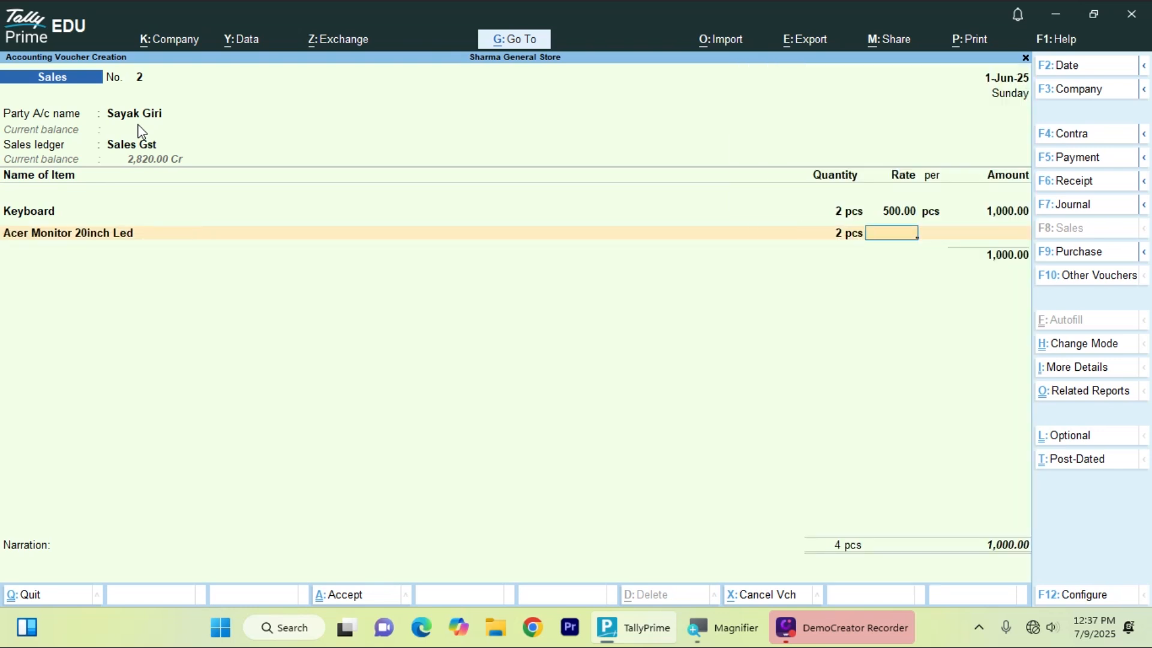
pyautogui.hotkey('alt', 's')
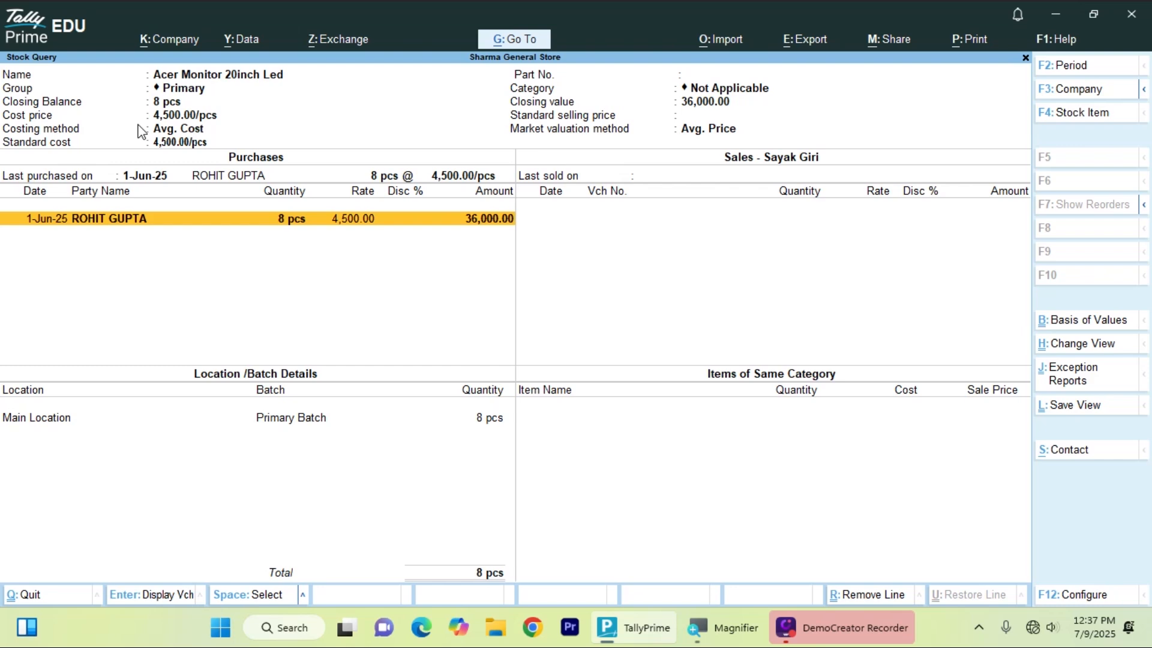
pyautogui.press('Escape')
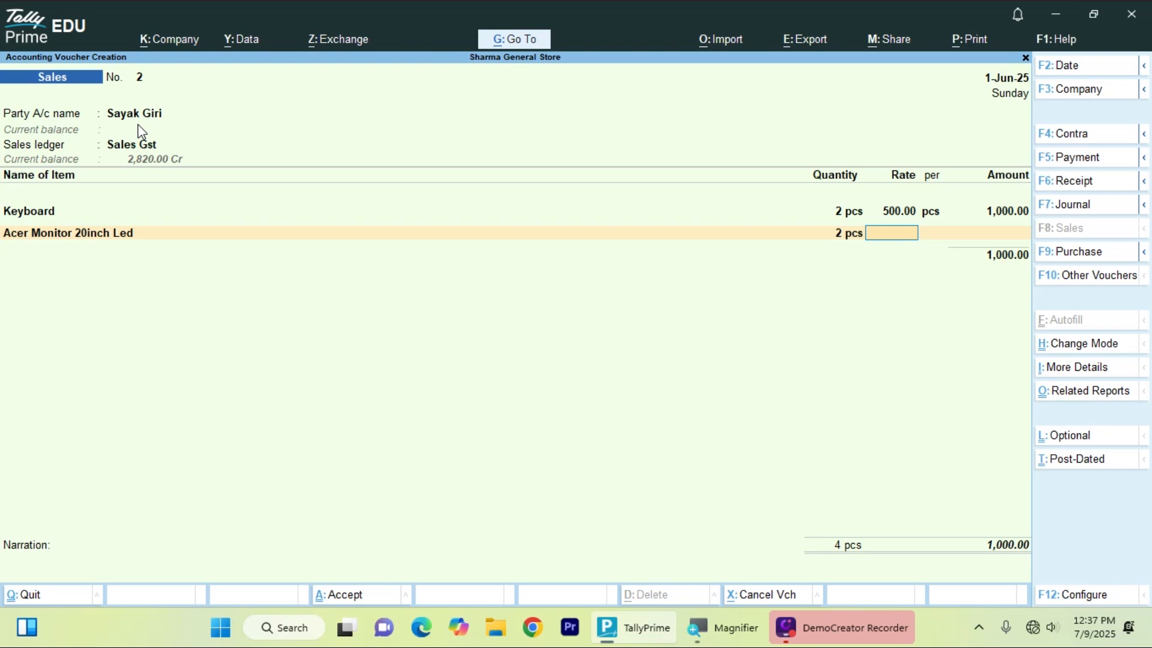
pyautogui.write('5400')
pyautogui.press('Return')
pyautogui.press('Return')
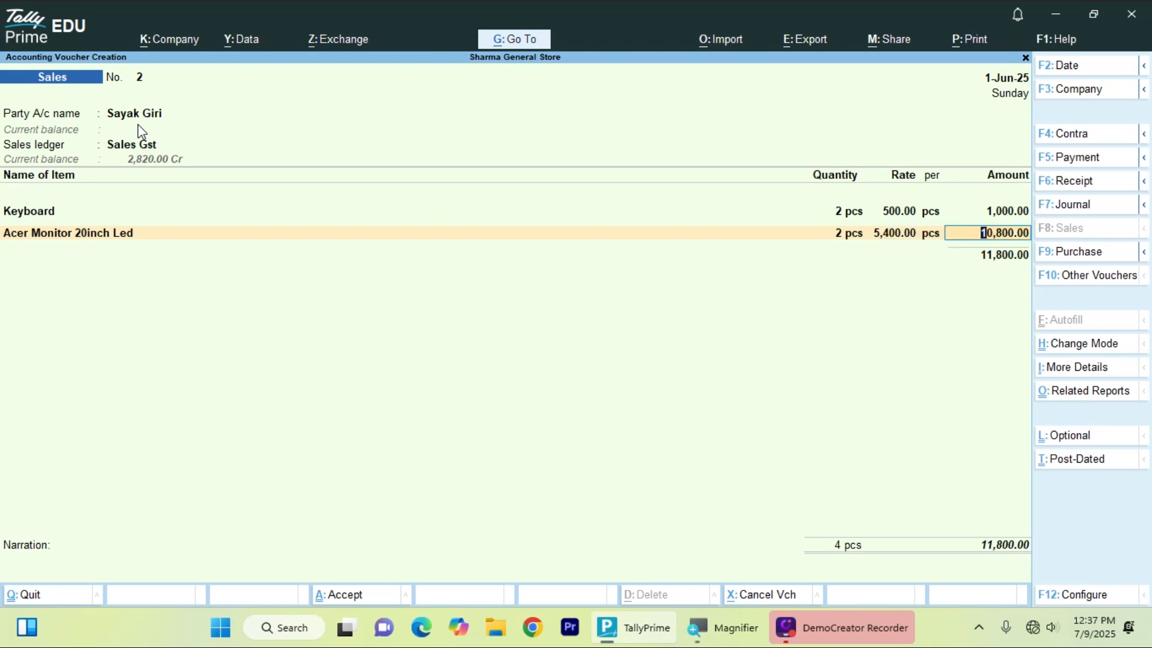
pyautogui.press('Return')
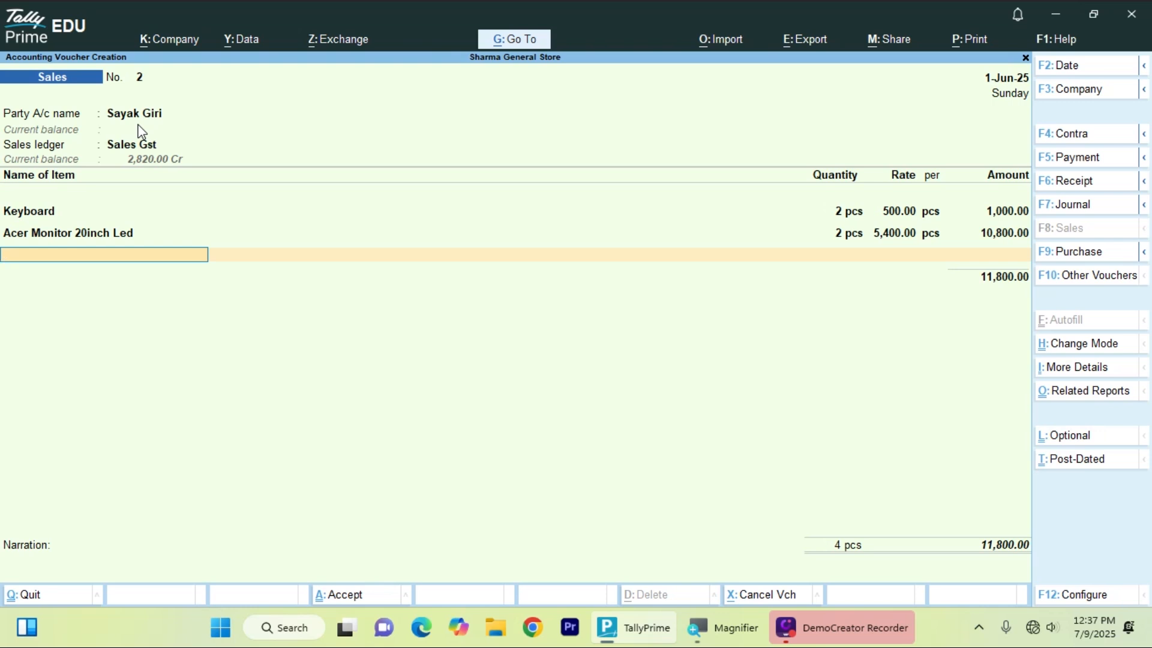
# - Add Central Tax and State Tax of 738.00 each to voucher 2
pyautogui.press('Return')
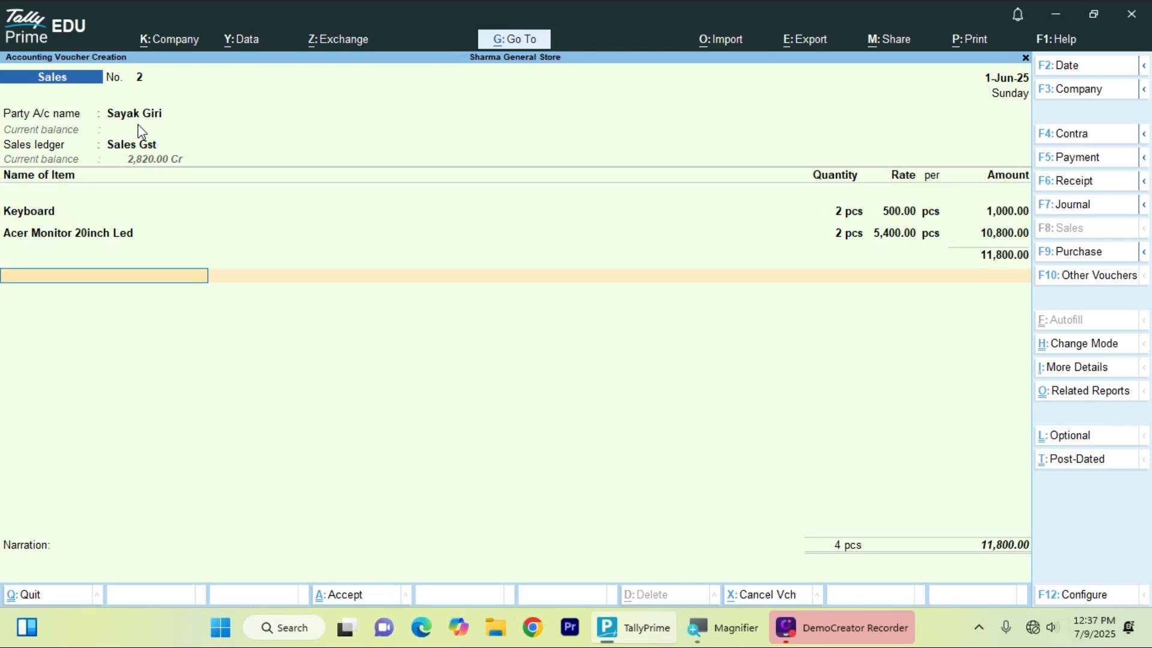
pyautogui.press('Return')
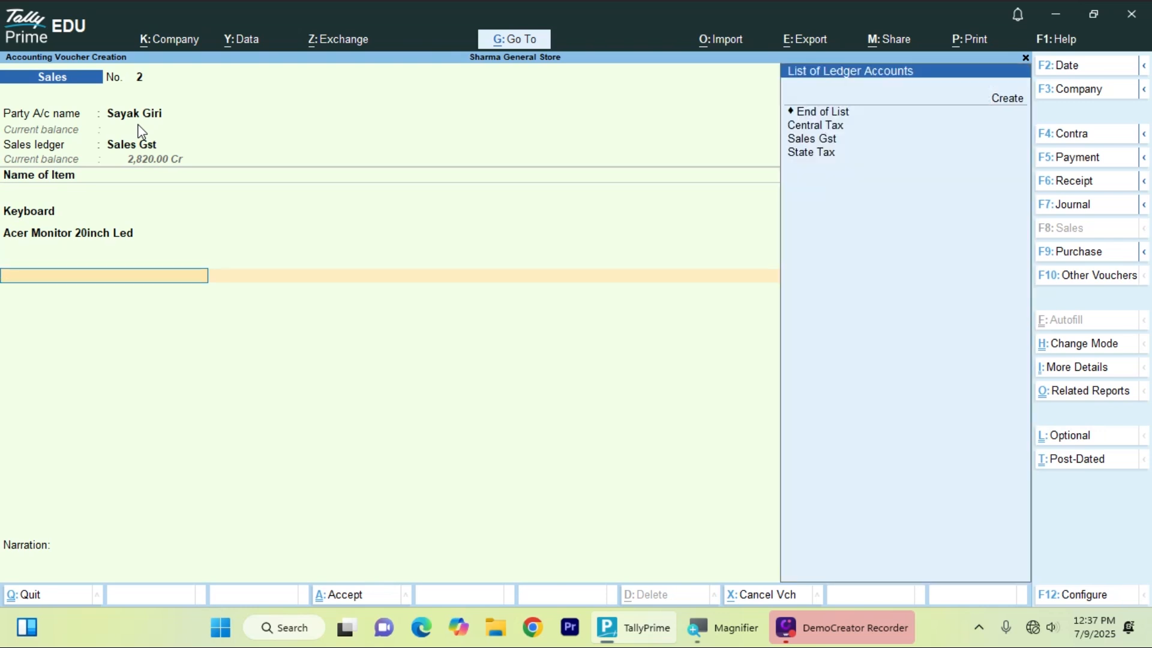
pyautogui.press('Return')
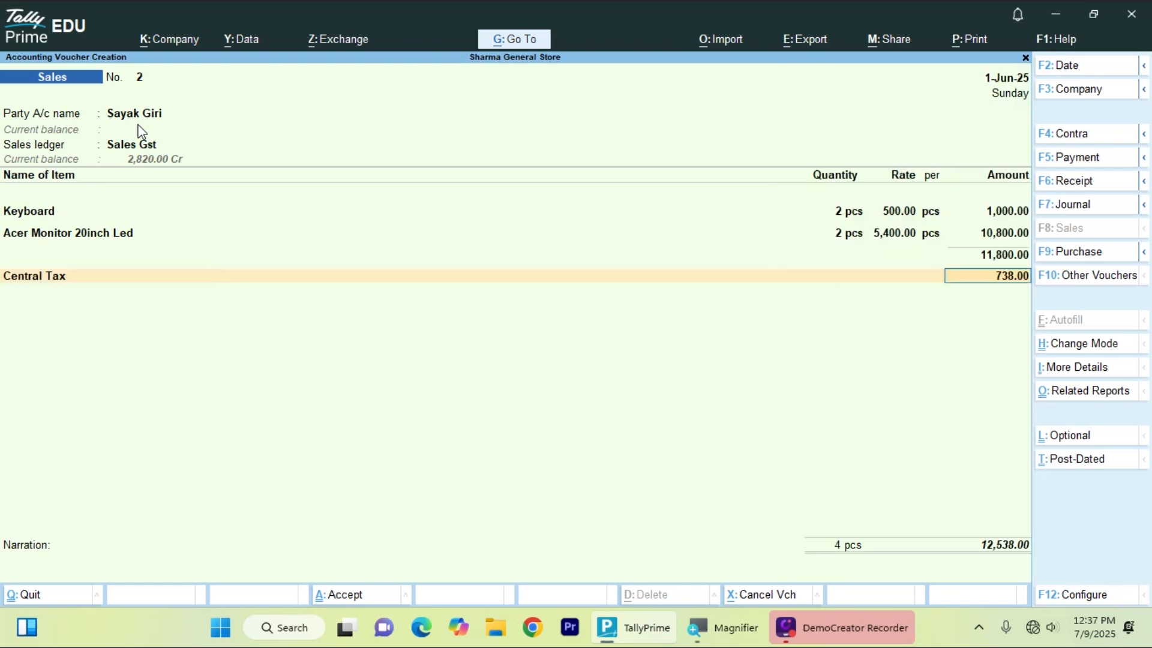
pyautogui.press('Return')
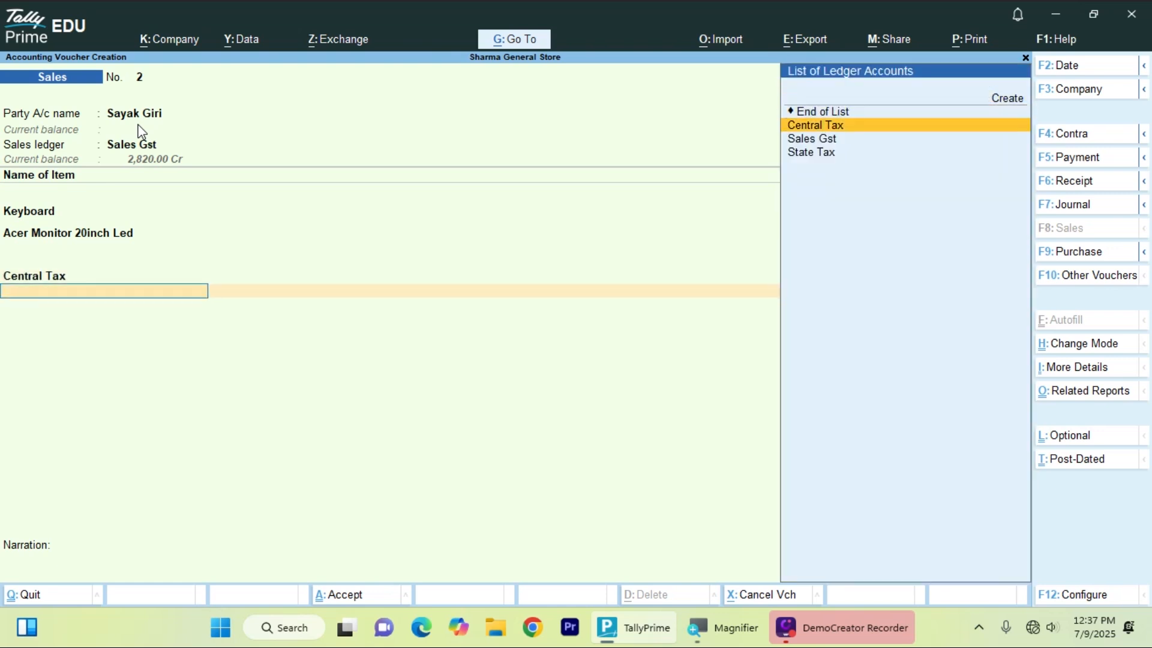
pyautogui.press('Down')
pyautogui.press('Down')
pyautogui.press('Return')
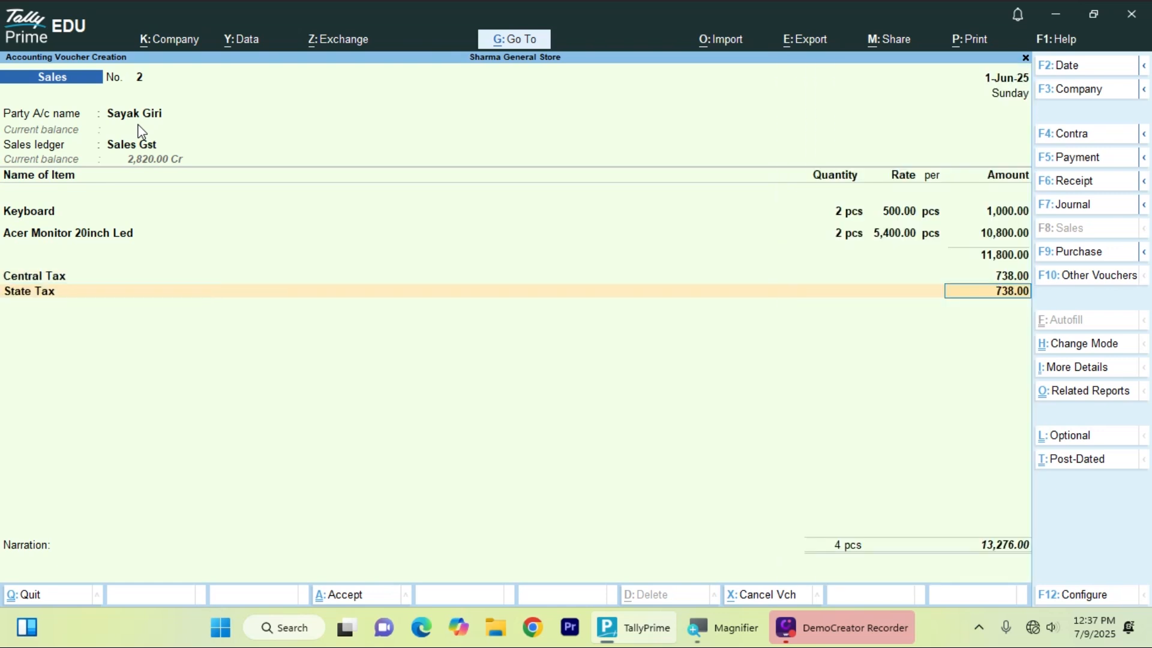
pyautogui.press('Return')
# - Record the bill as a New Ref, skip the narration and save the 13,276.00 voucher
pyautogui.press('Return')
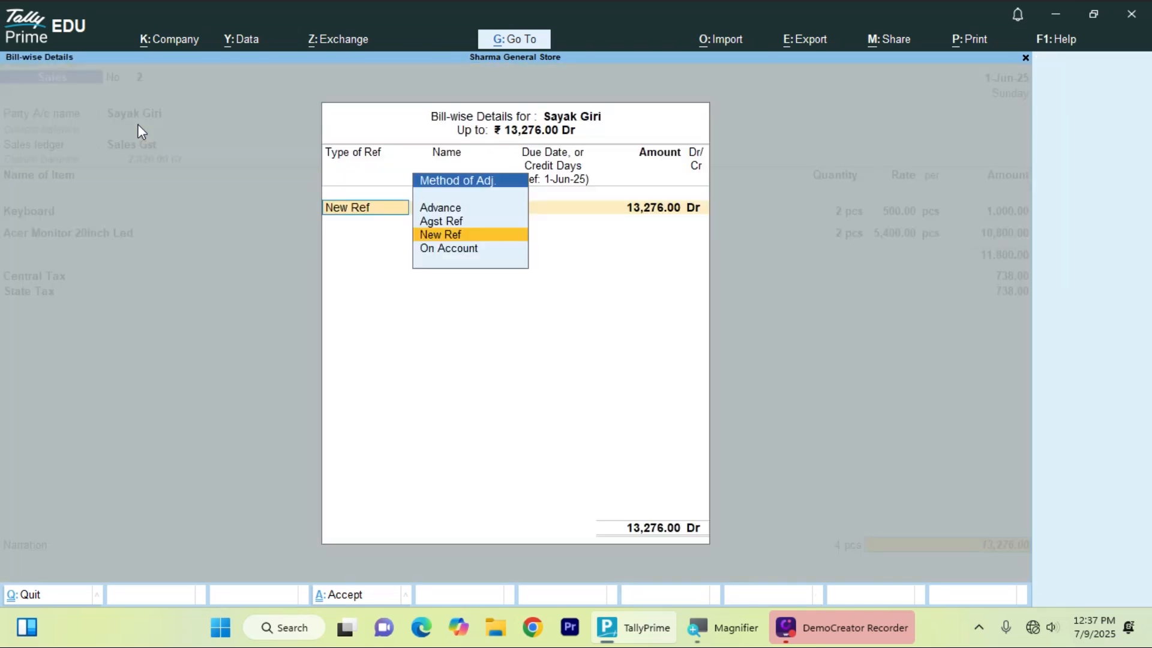
pyautogui.press('Return')
pyautogui.press('Return')
pyautogui.press('Return')
pyautogui.press('Return')
pyautogui.press('Return')
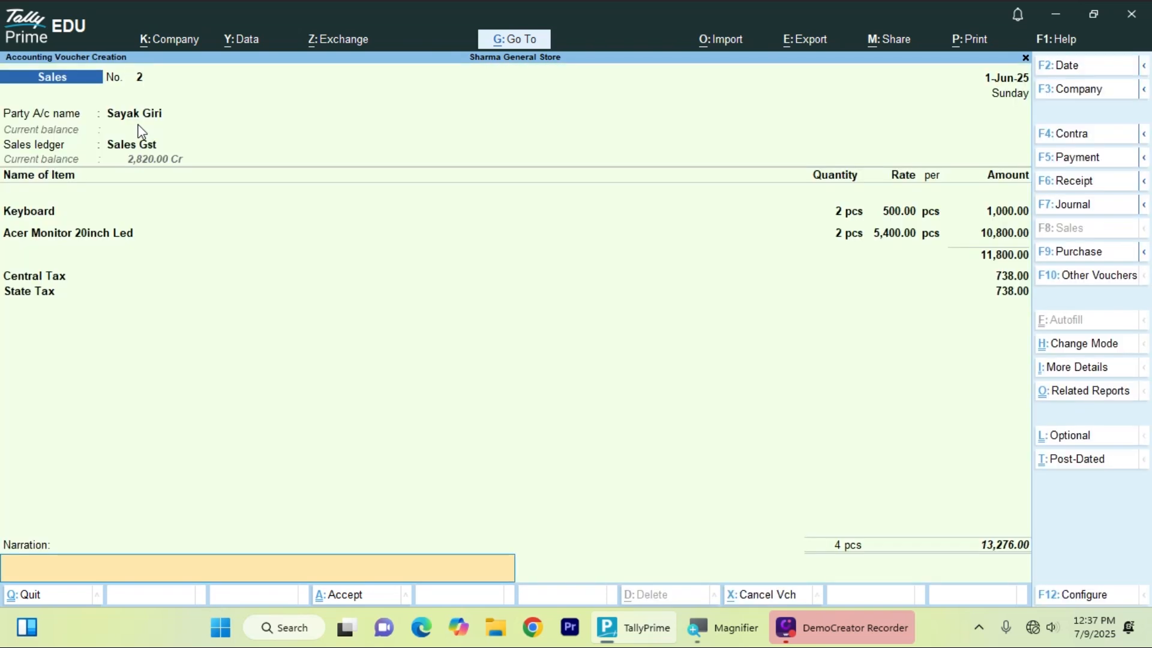
pyautogui.press('Return')
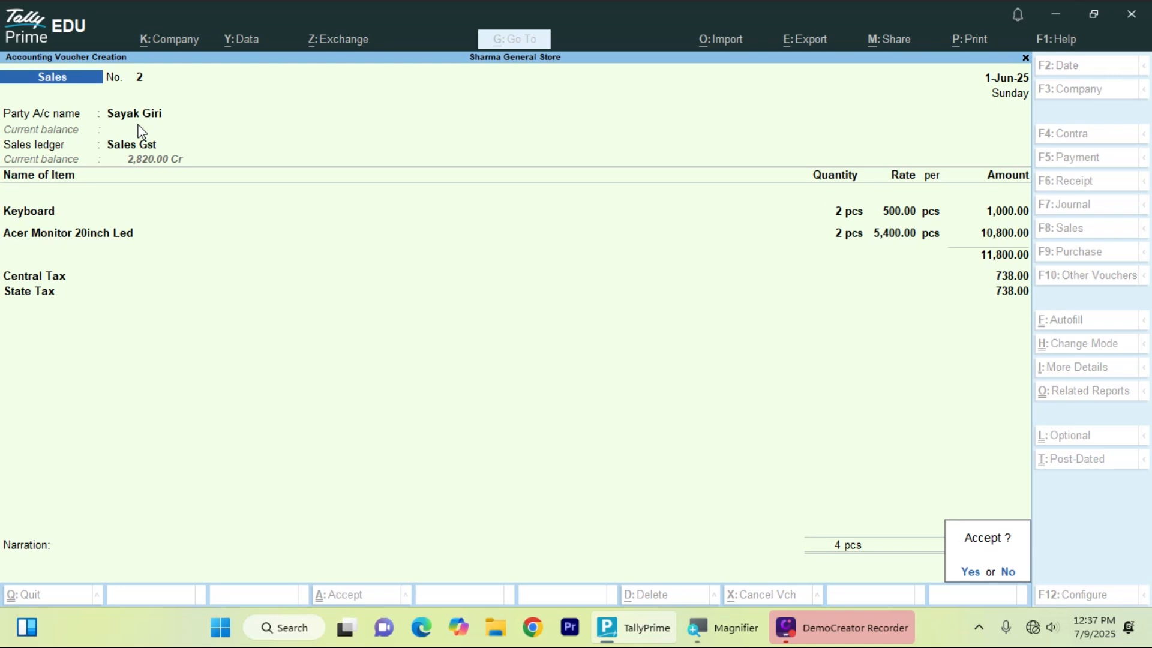
pyautogui.press('Return')
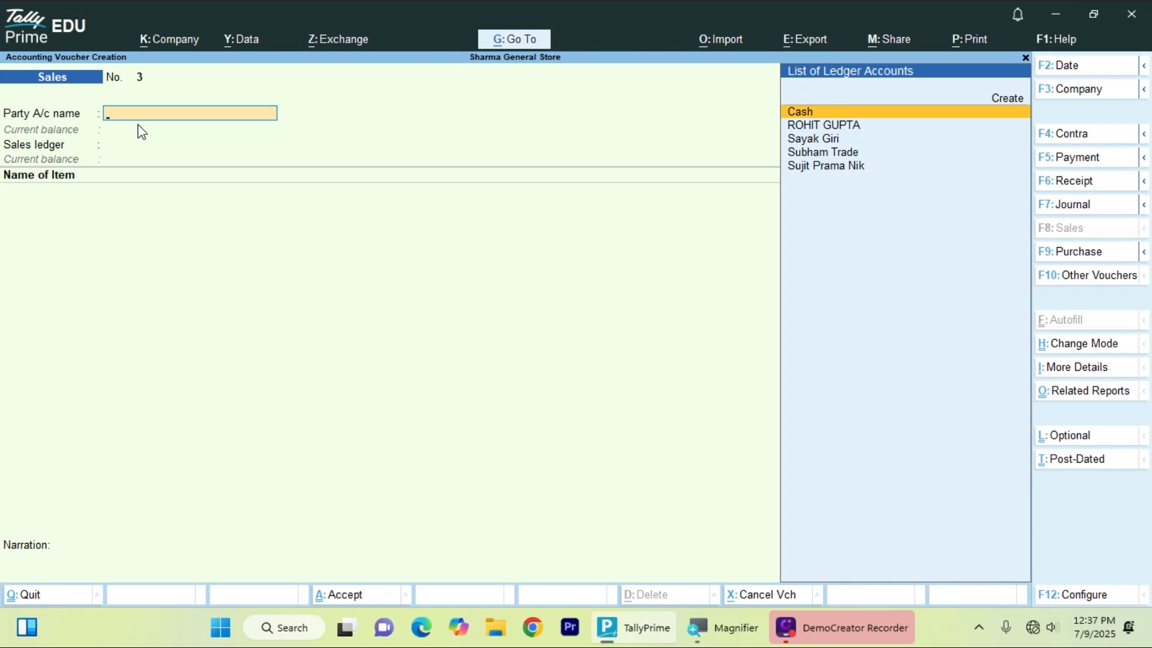
# - Quit the empty sales voucher 3 without saving and return to Gateway of Tally
pyautogui.press('Escape')
pyautogui.press('Return')
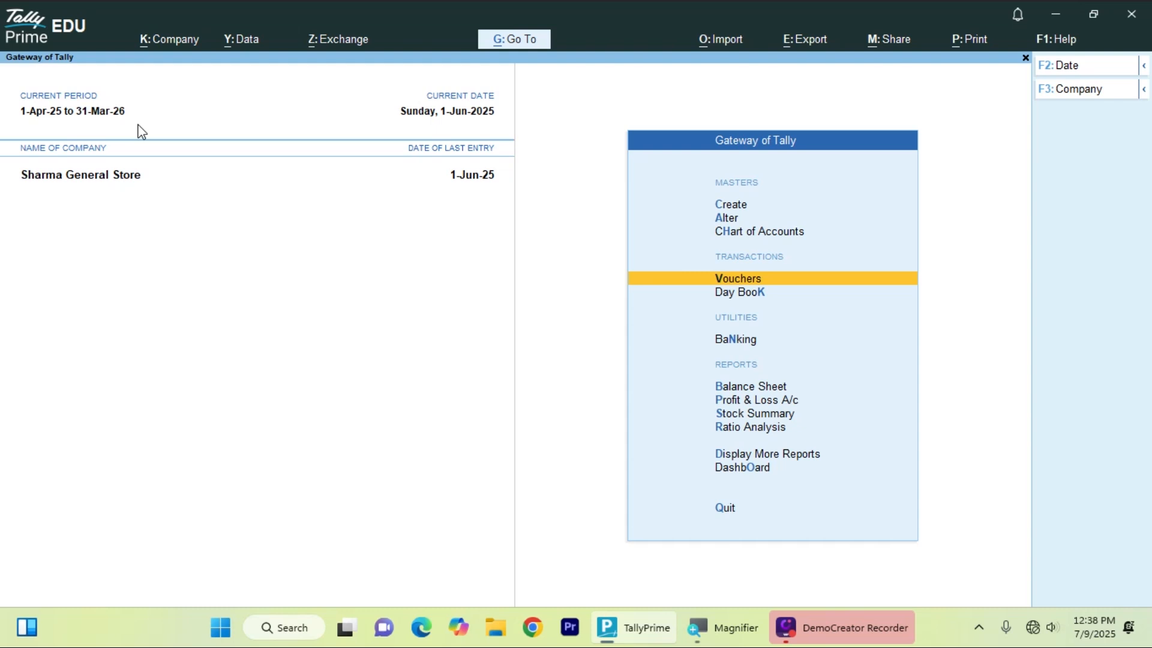
# - Open Stock Summary and view Keyboard's monthly summary: 20 in, 3 out, 17 closing
pyautogui.press('Down')
pyautogui.press('Down')
pyautogui.press('Down')
pyautogui.press('Down')
pyautogui.press('Down')
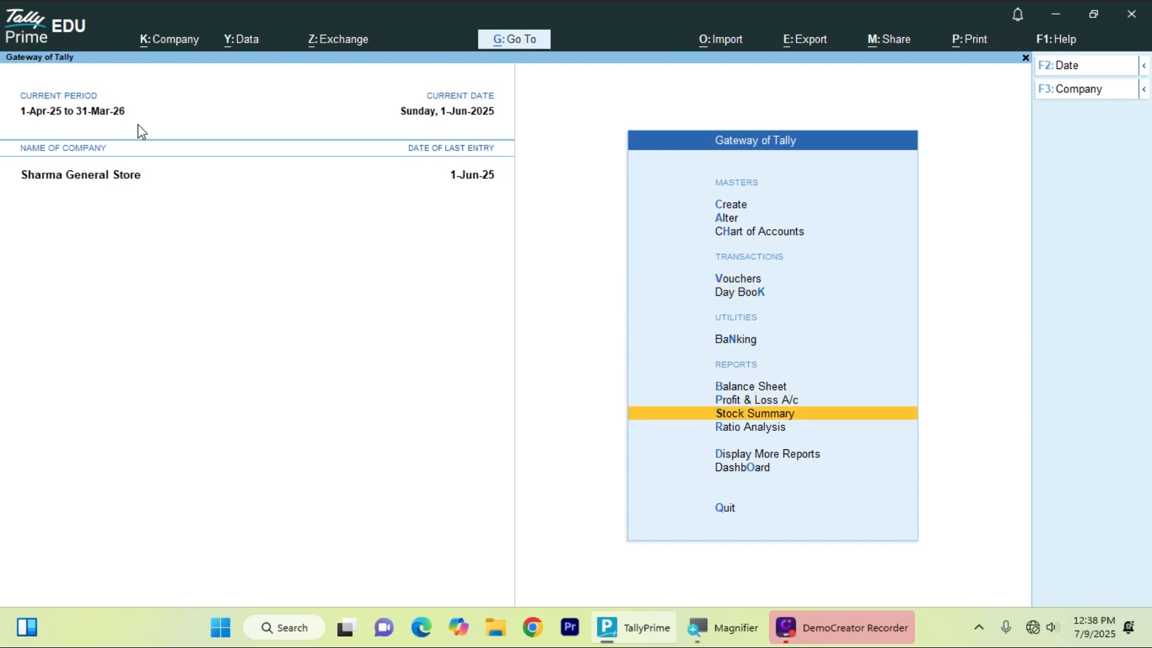
pyautogui.press('Return')
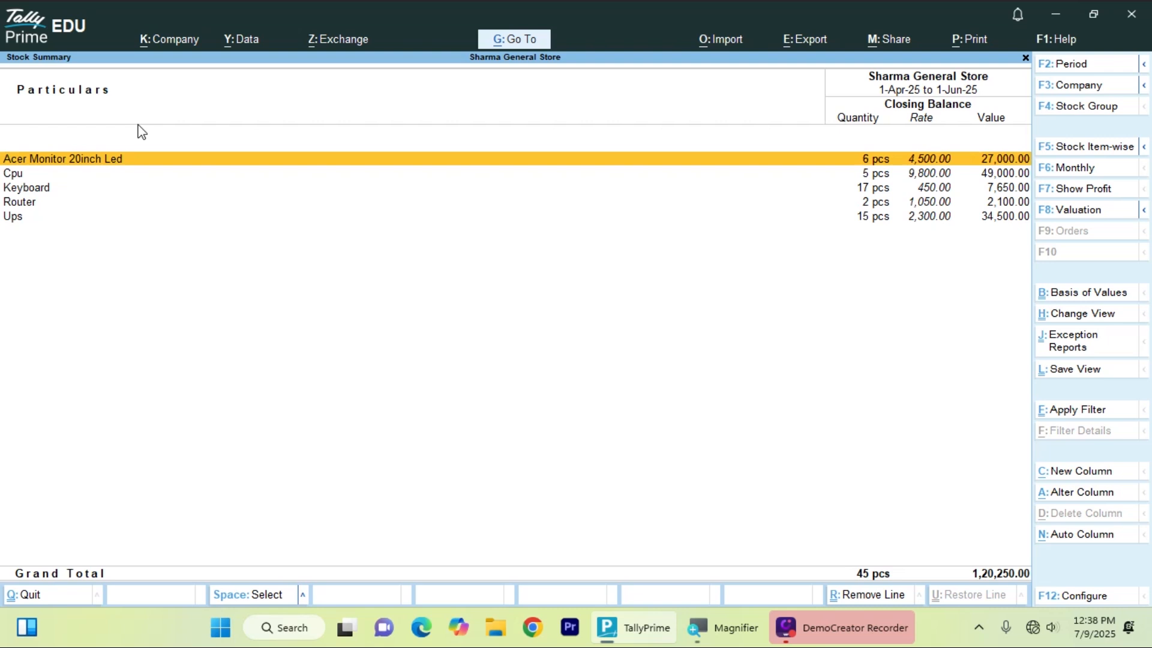
pyautogui.press('Down')
pyautogui.press('Down')
pyautogui.press('Down')
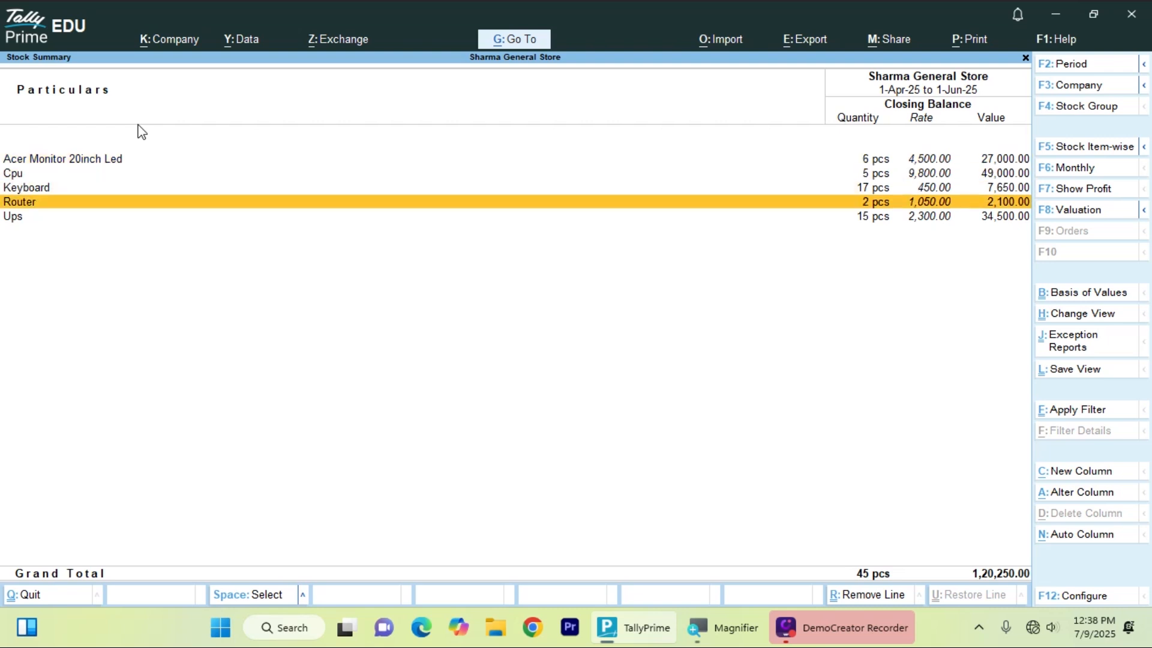
pyautogui.press('Up')
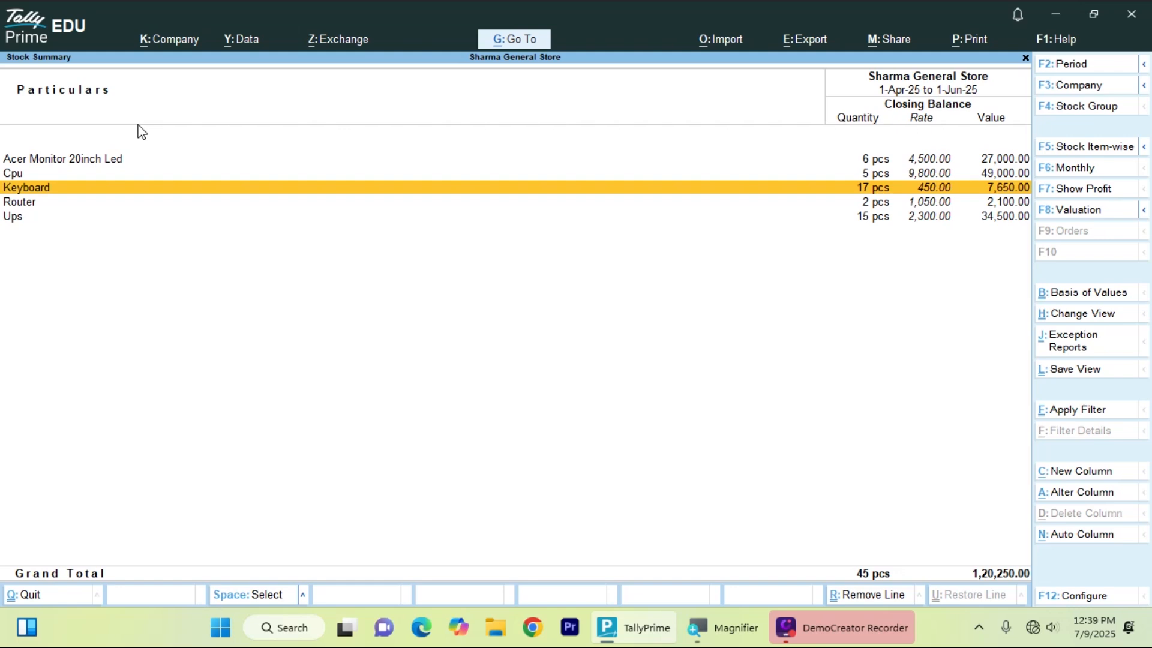
pyautogui.press('Return')
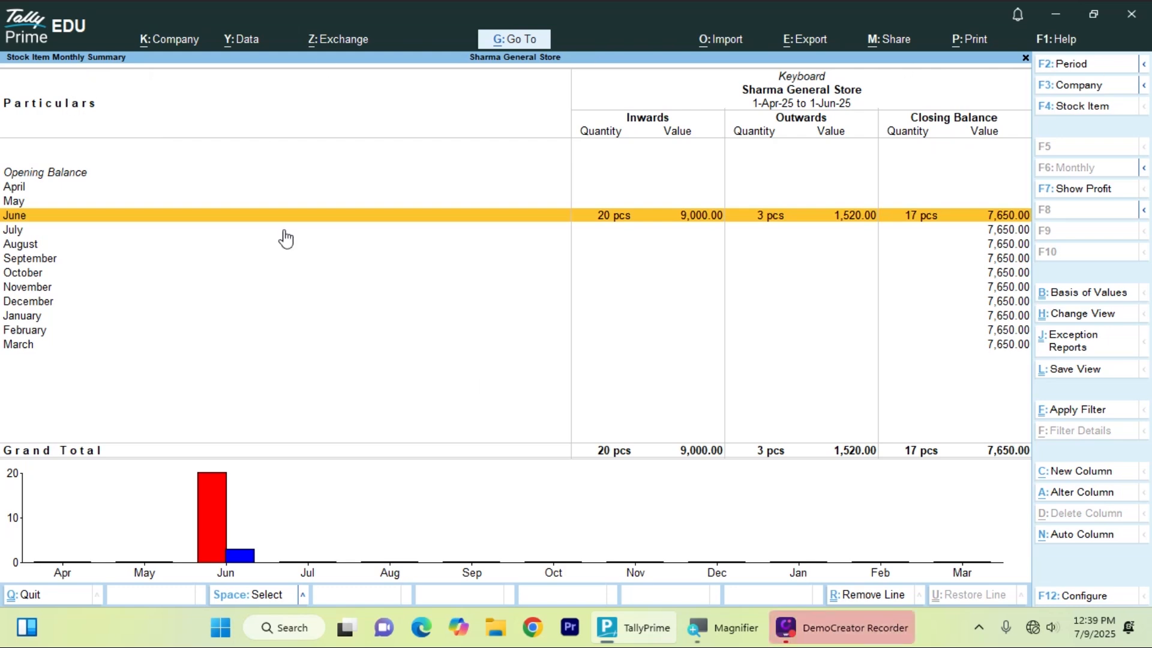
pyautogui.press('Escape')
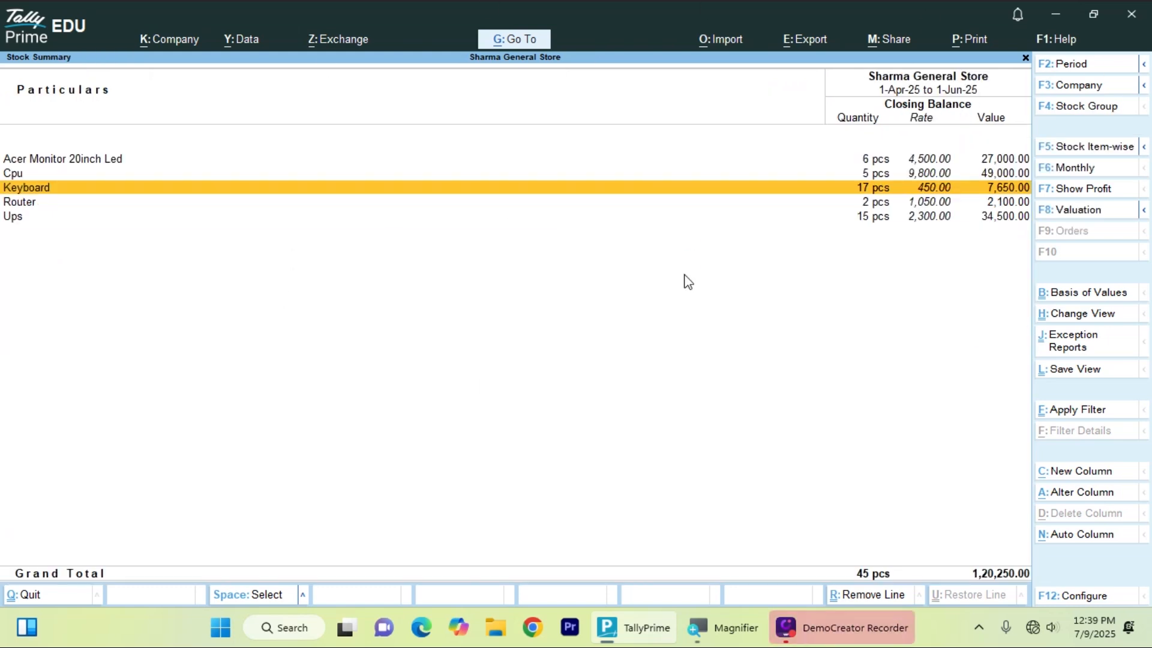
# - Open Keyboard's June vouchers and select sales voucher 2
pyautogui.press('Return')
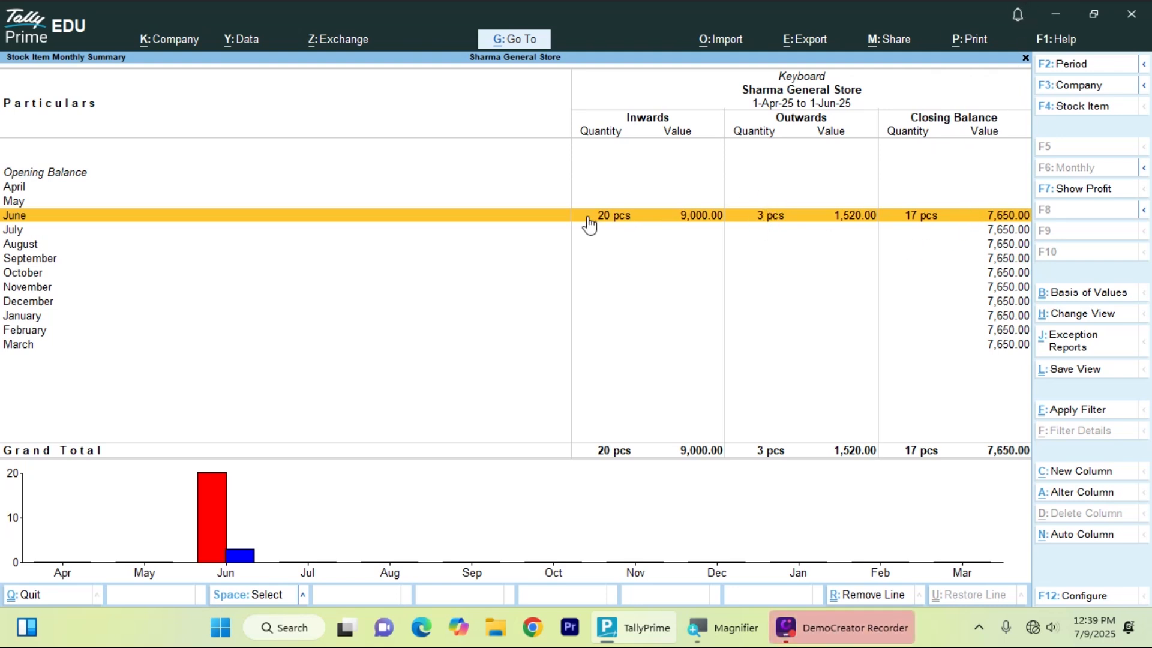
pyautogui.click(919, 220)
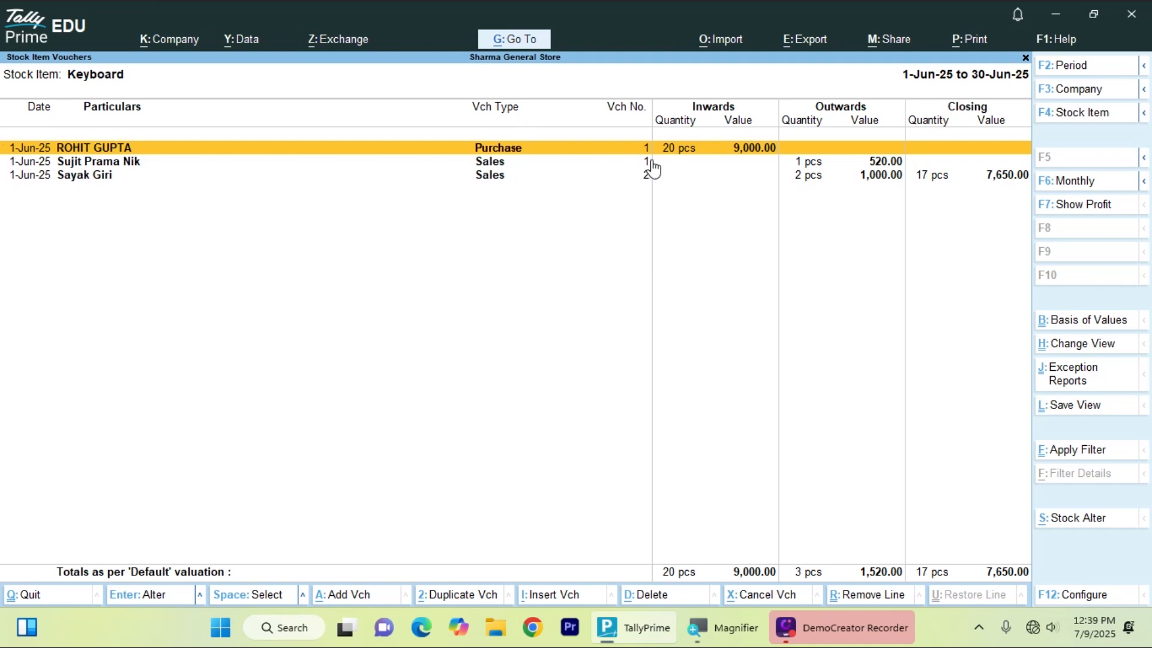
pyautogui.click(848, 165)
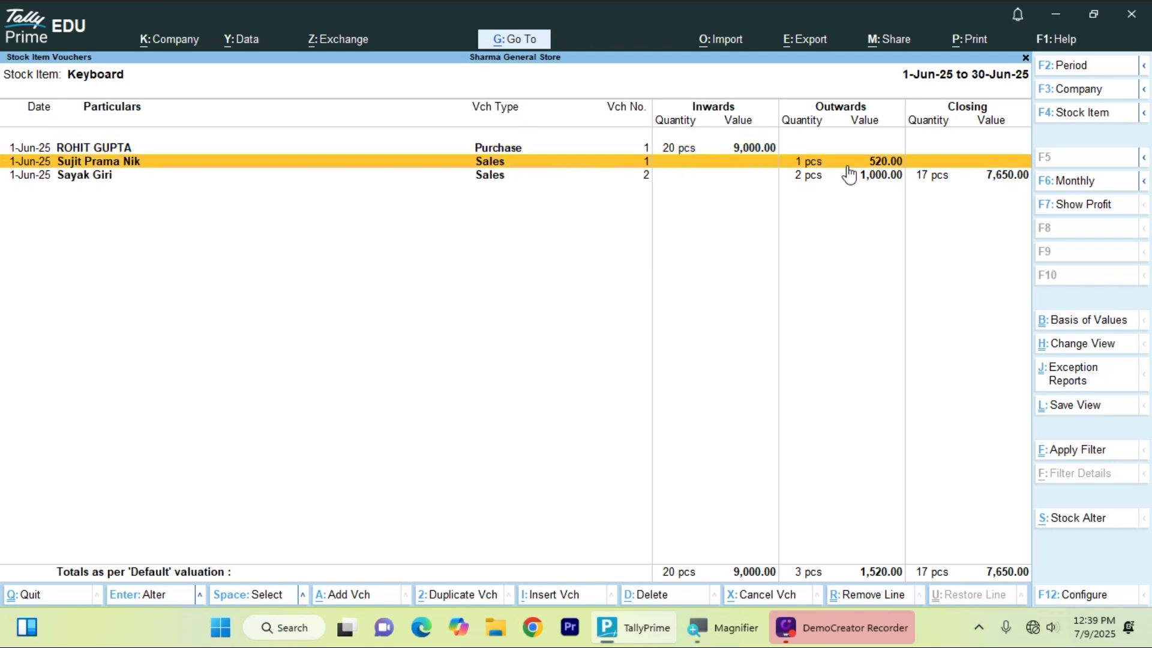
pyautogui.press('Down')
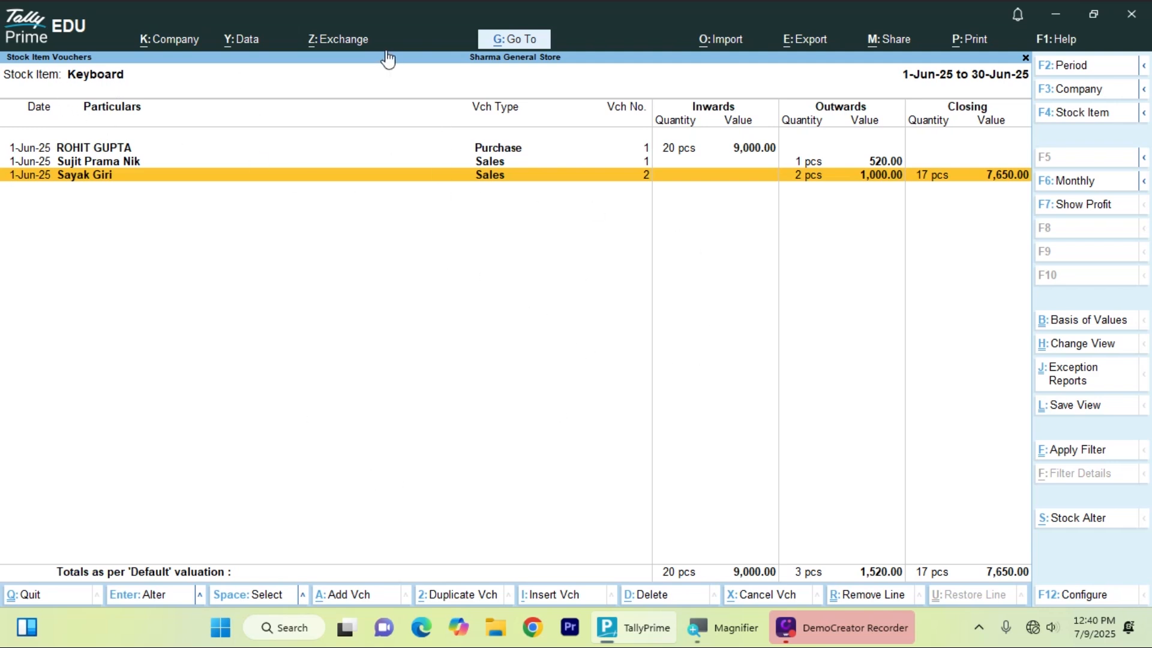
pyautogui.press('Up')
pyautogui.press('Down')
# - View sales voucher 2 and leave it unchanged
pyautogui.press('Return')
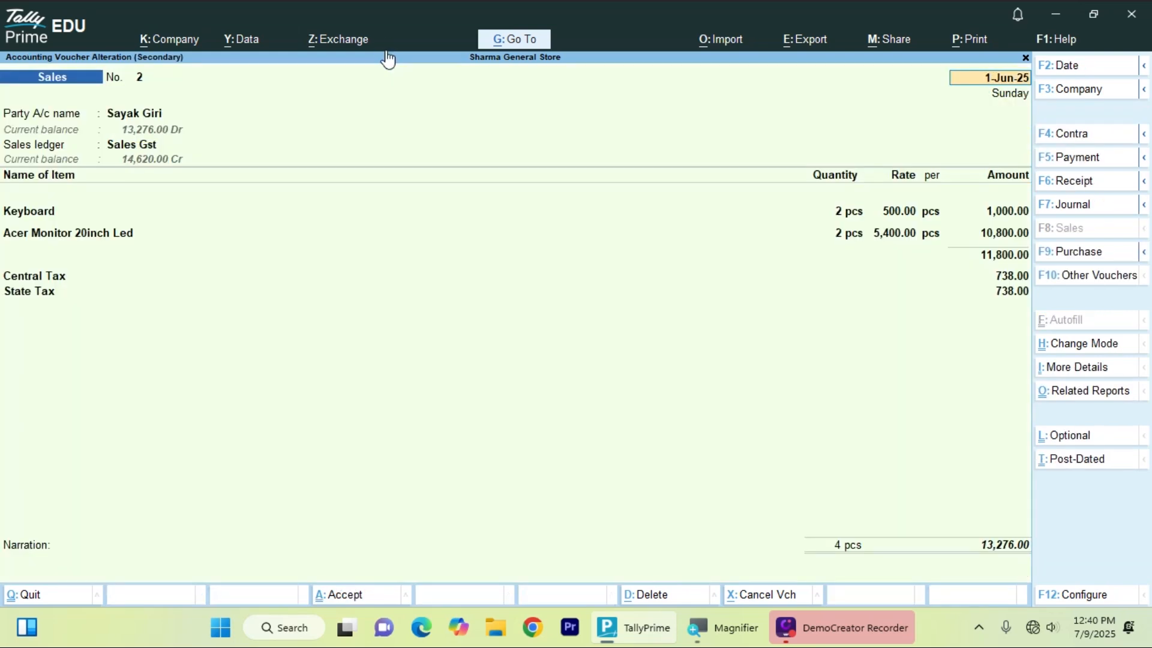
pyautogui.press('BackSpace')
pyautogui.press('Escape')
pyautogui.press('y')
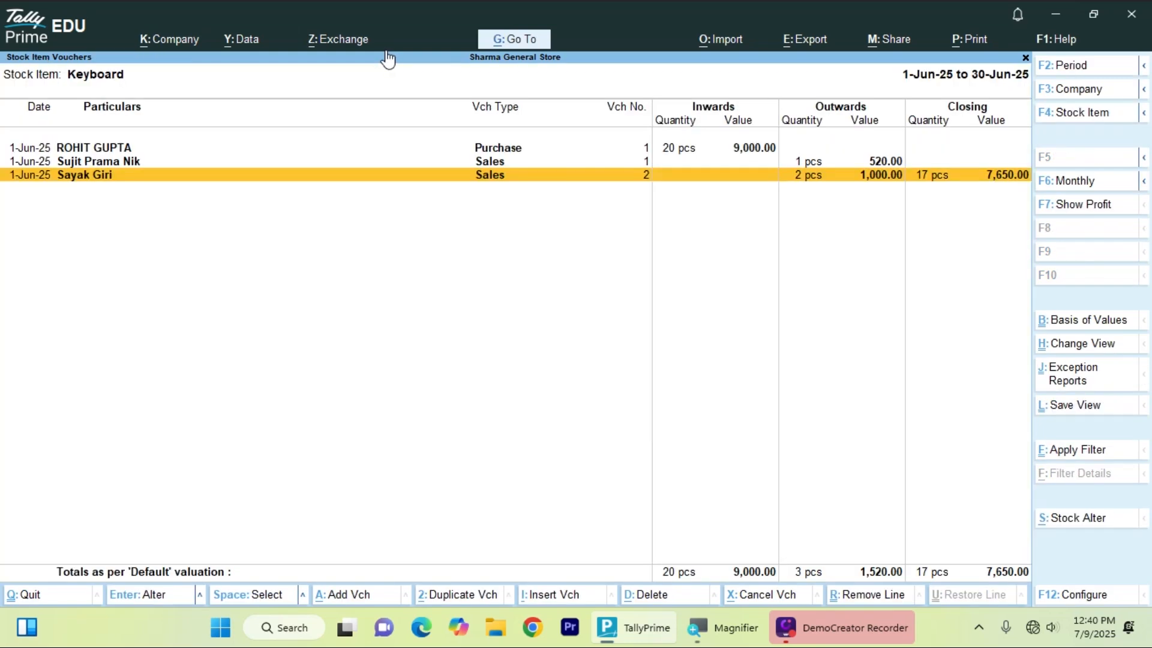
# - Review Router's monthly stock summary and its June vouchers
pyautogui.press('Escape')
pyautogui.press('Escape')
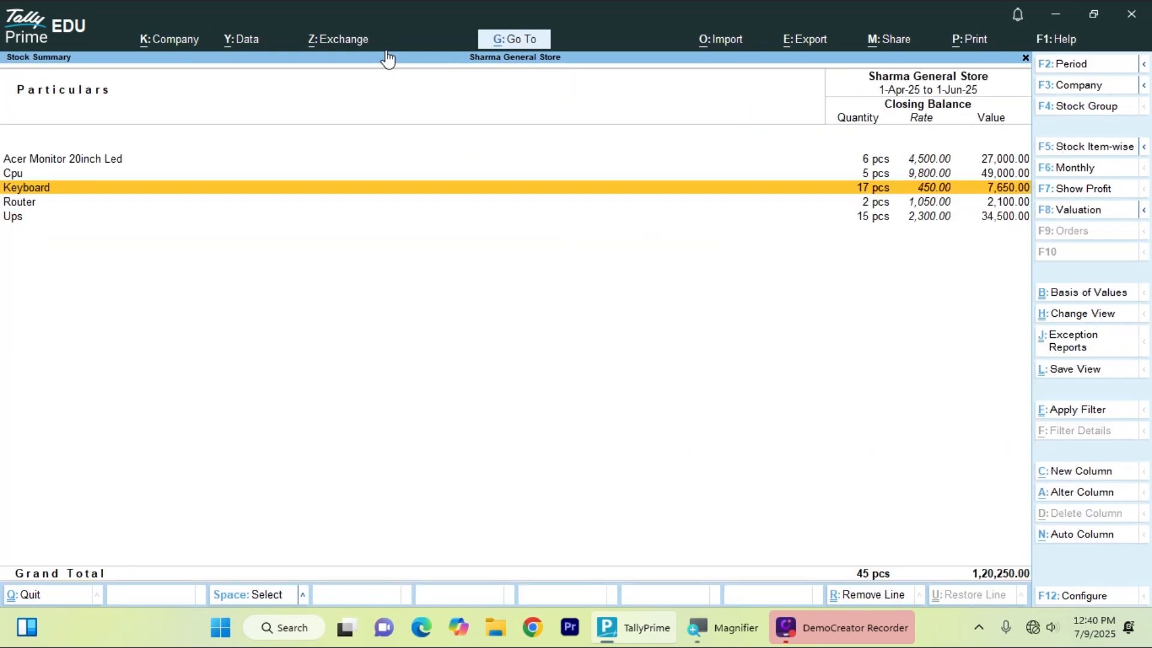
pyautogui.press('Down')
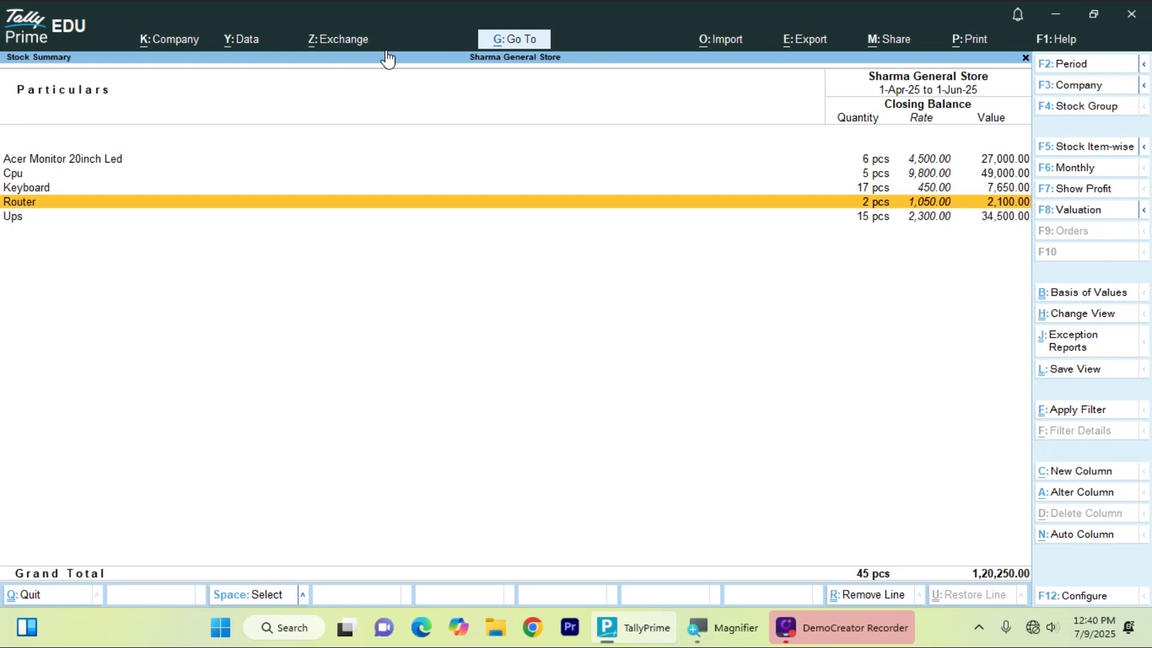
pyautogui.press('Return')
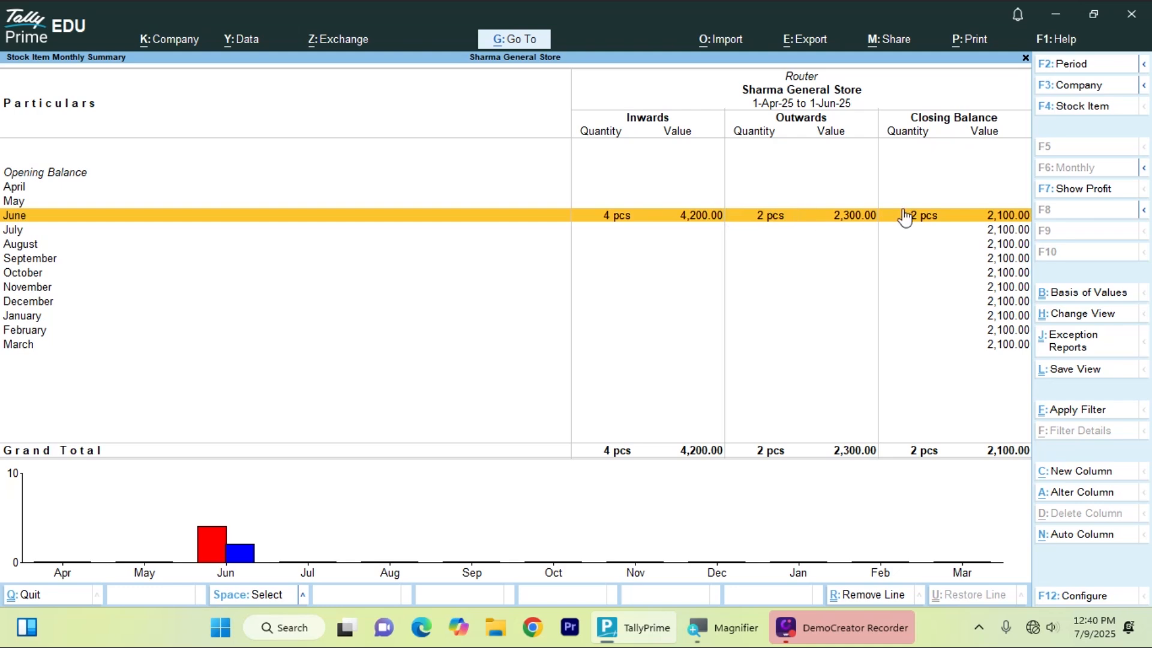
pyautogui.click(944, 222)
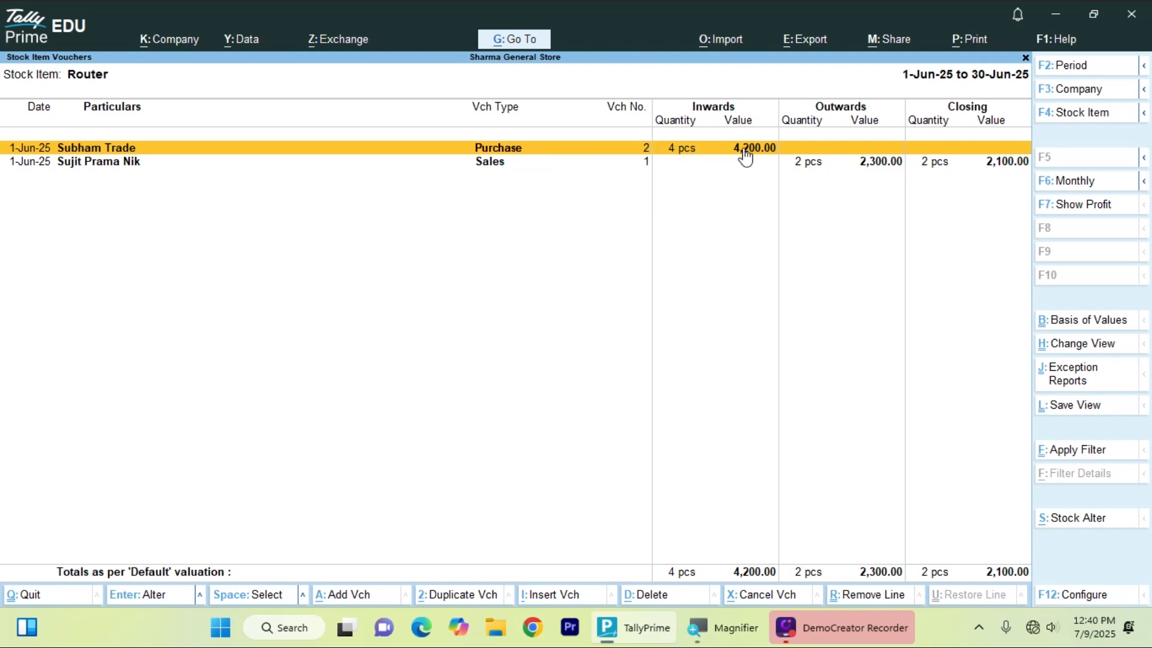
pyautogui.press('Down')
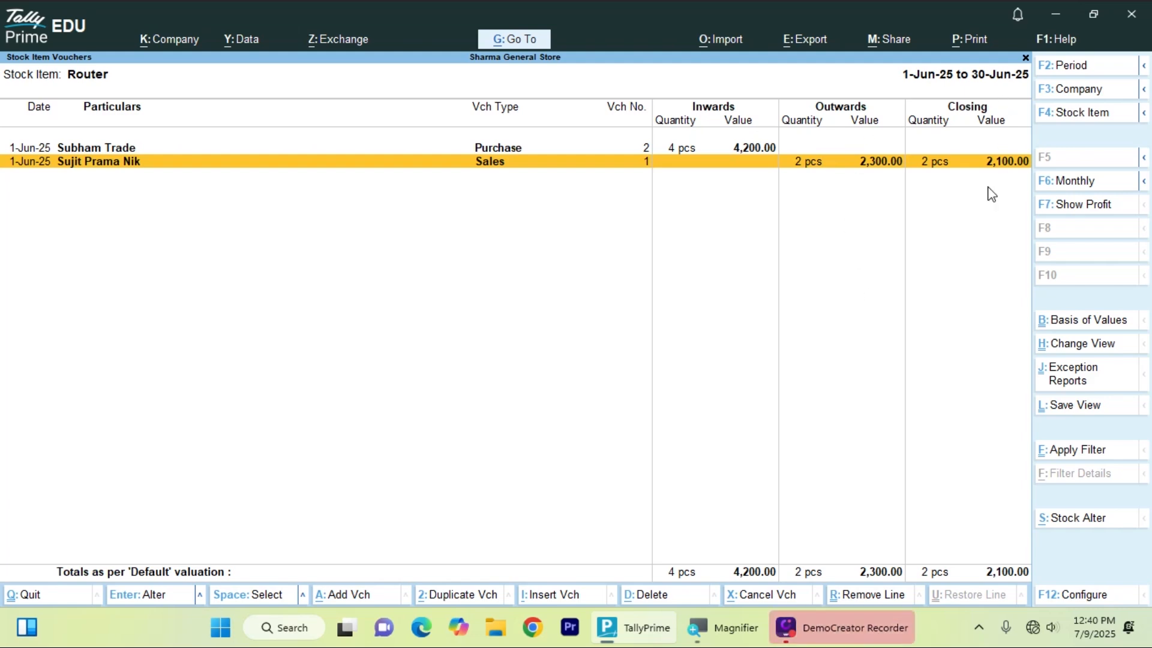
# - Open Ups's June vouchers and view its purchase voucher without changes
pyautogui.press('Escape')
pyautogui.press('Escape')
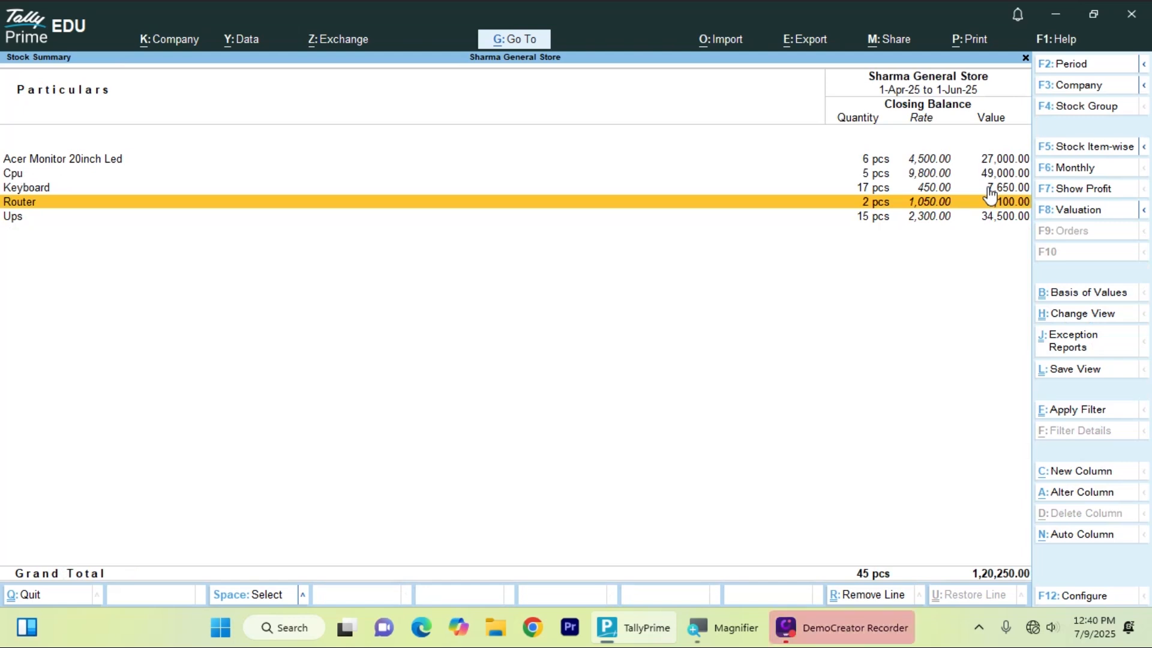
pyautogui.press('Down')
pyautogui.press('Up')
pyautogui.press('Up')
pyautogui.press('Up')
pyautogui.press('Down')
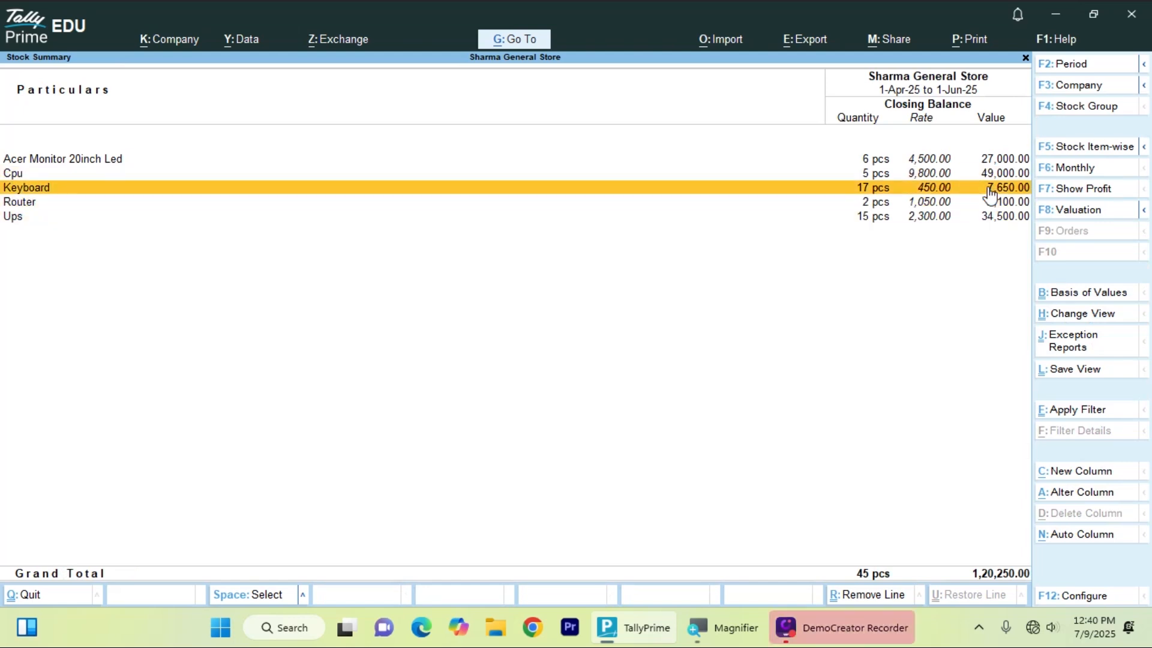
pyautogui.press('Down')
pyautogui.press('Down')
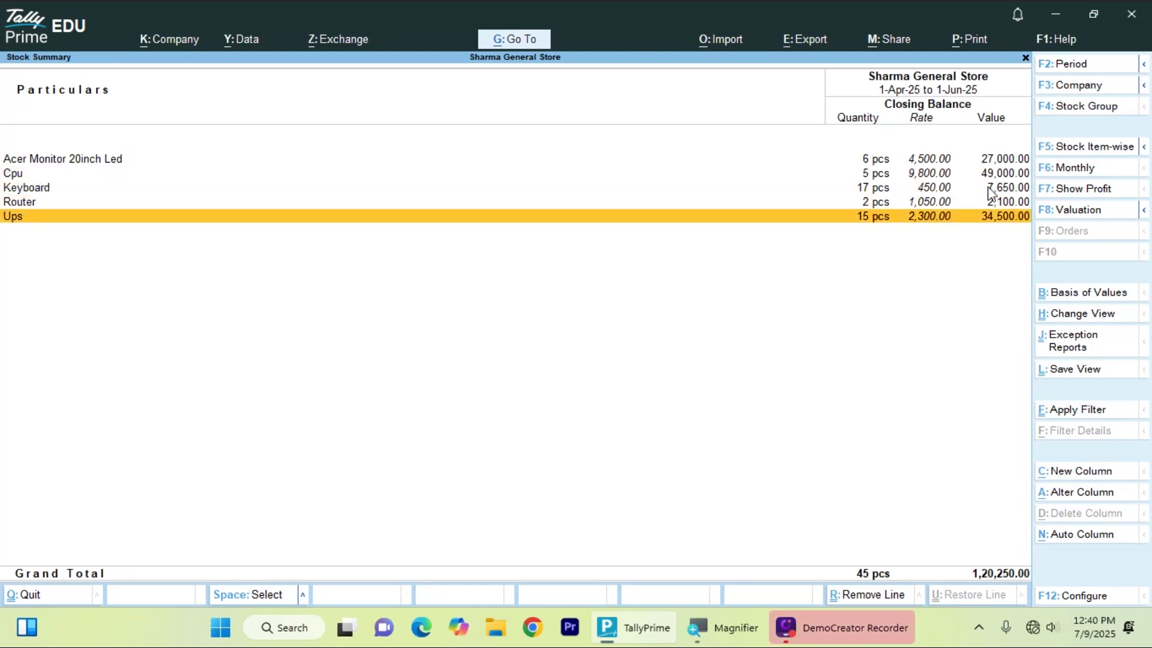
pyautogui.press('Return')
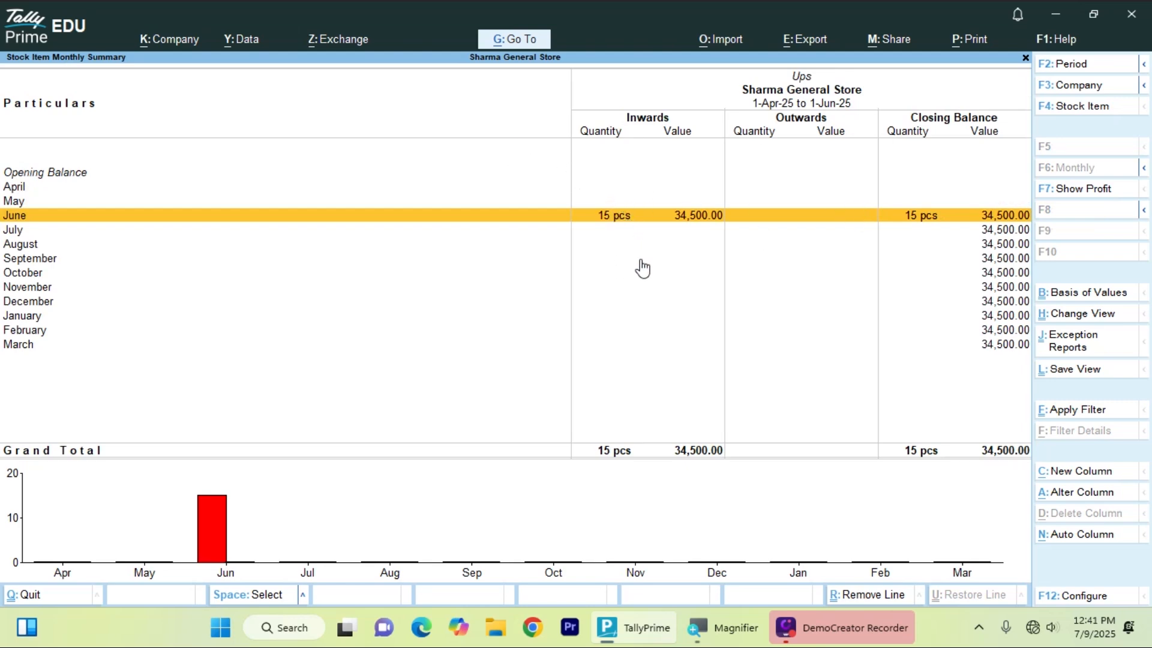
pyautogui.click(833, 215)
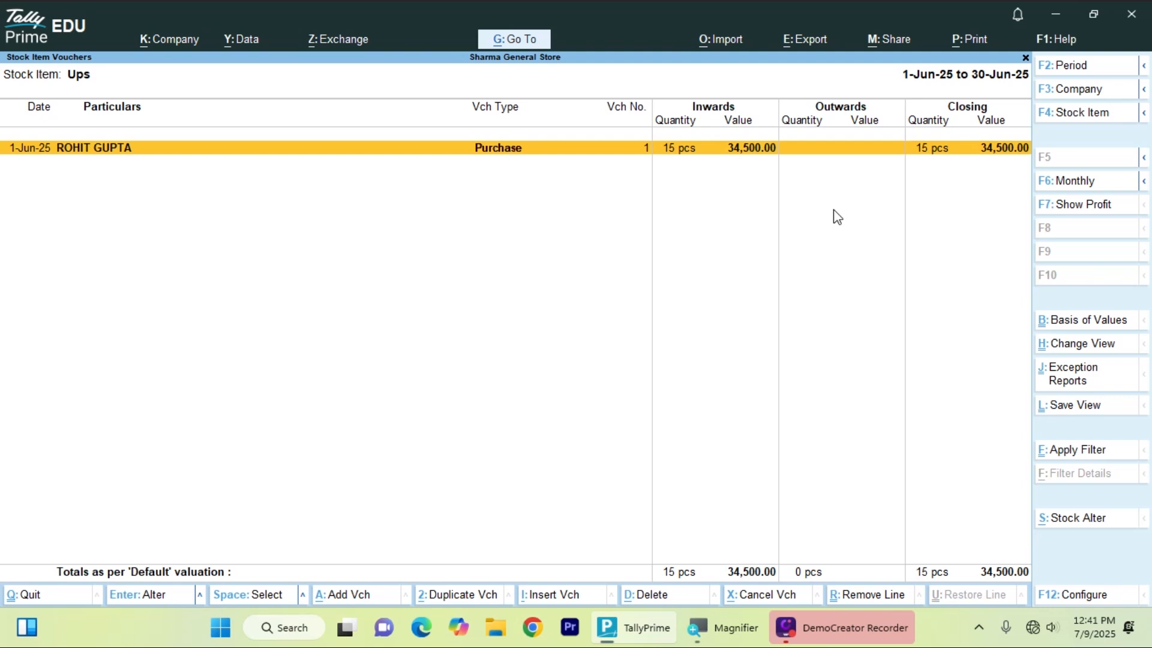
pyautogui.press('Return')
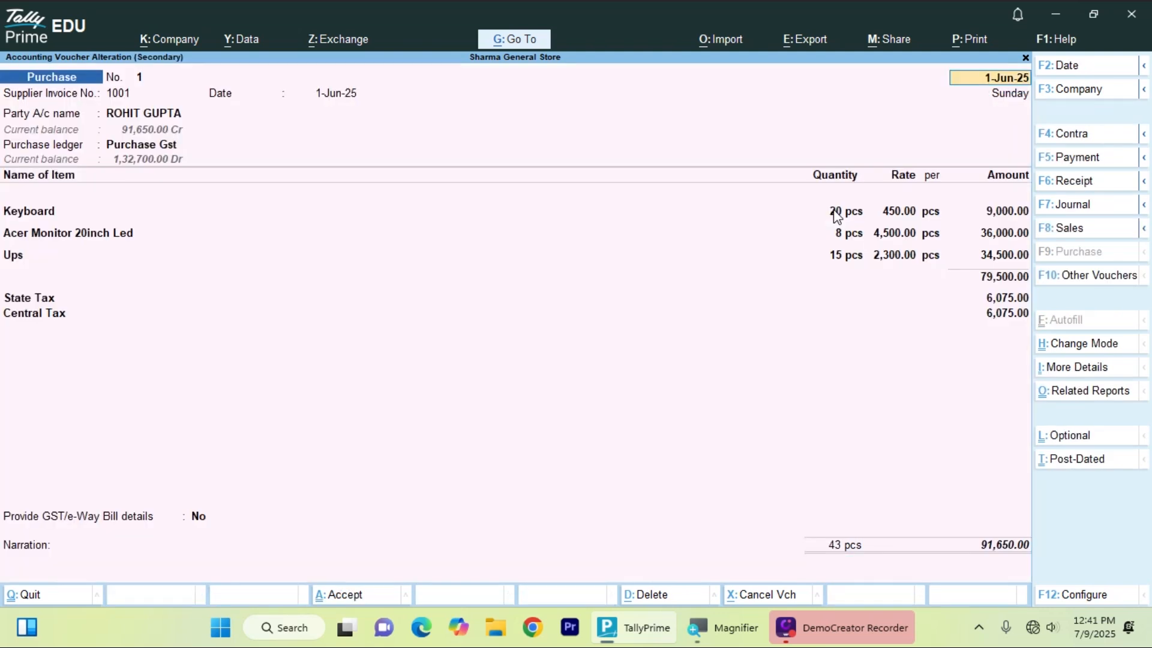
pyautogui.press('BackSpace')
pyautogui.press('Escape')
pyautogui.press('y')
# - Close the stock reports and return to the Gateway of Tally
pyautogui.press('Escape')
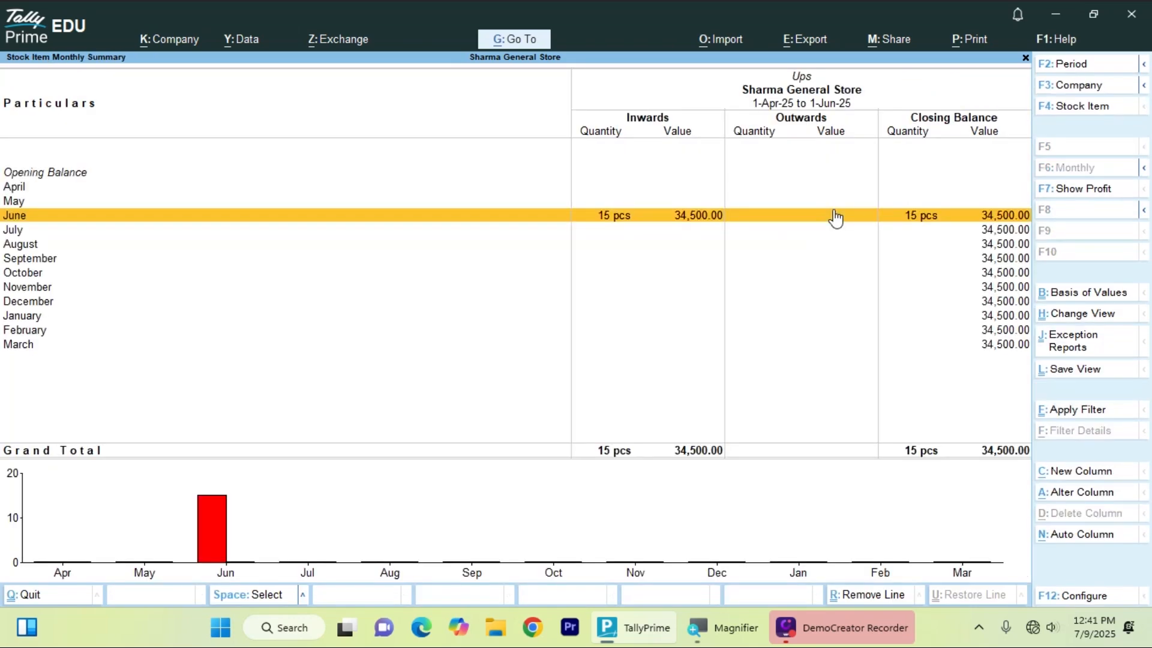
pyautogui.press('Escape')
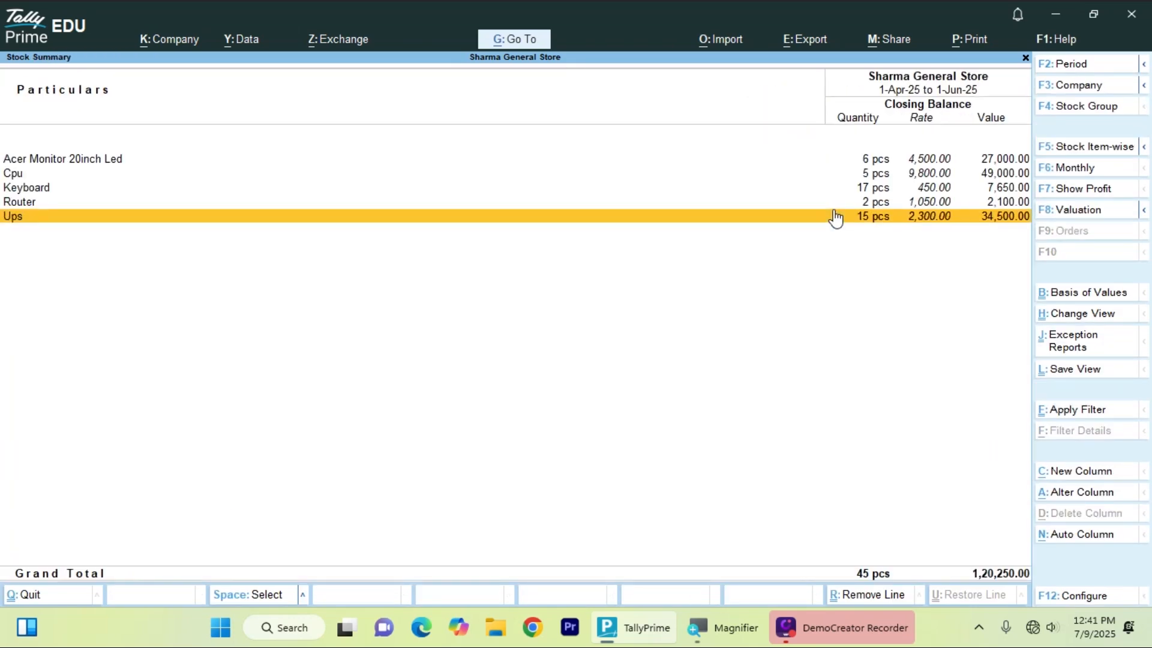
pyautogui.press('Up')
pyautogui.press('Up')
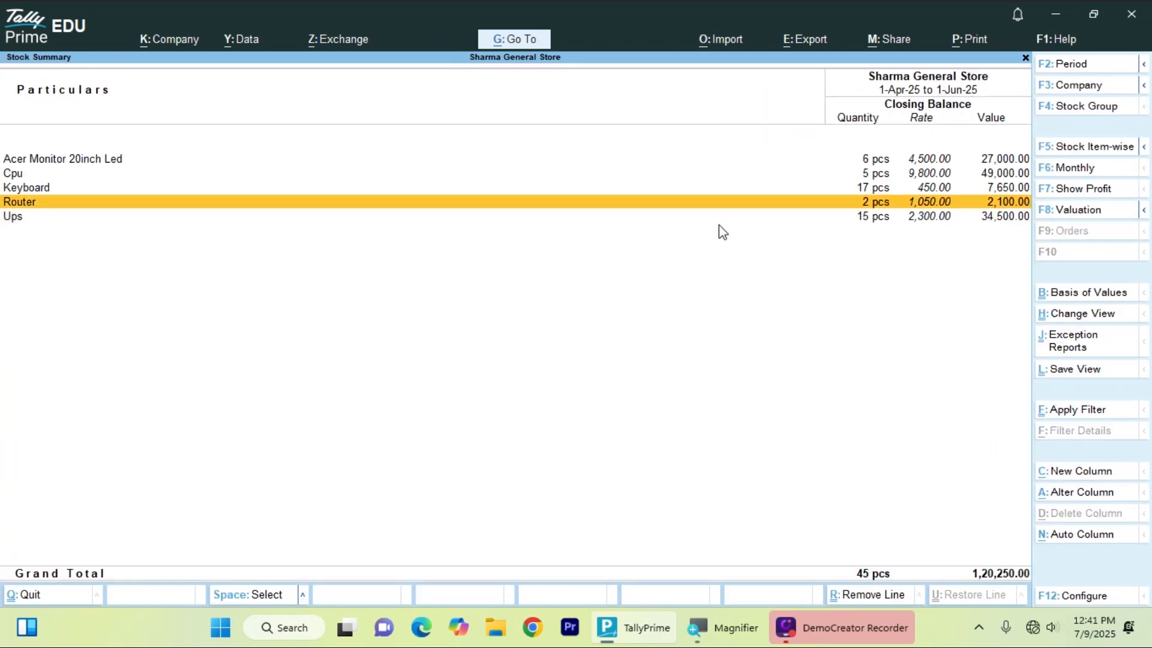
pyautogui.press('Escape')
pyautogui.press('Return')
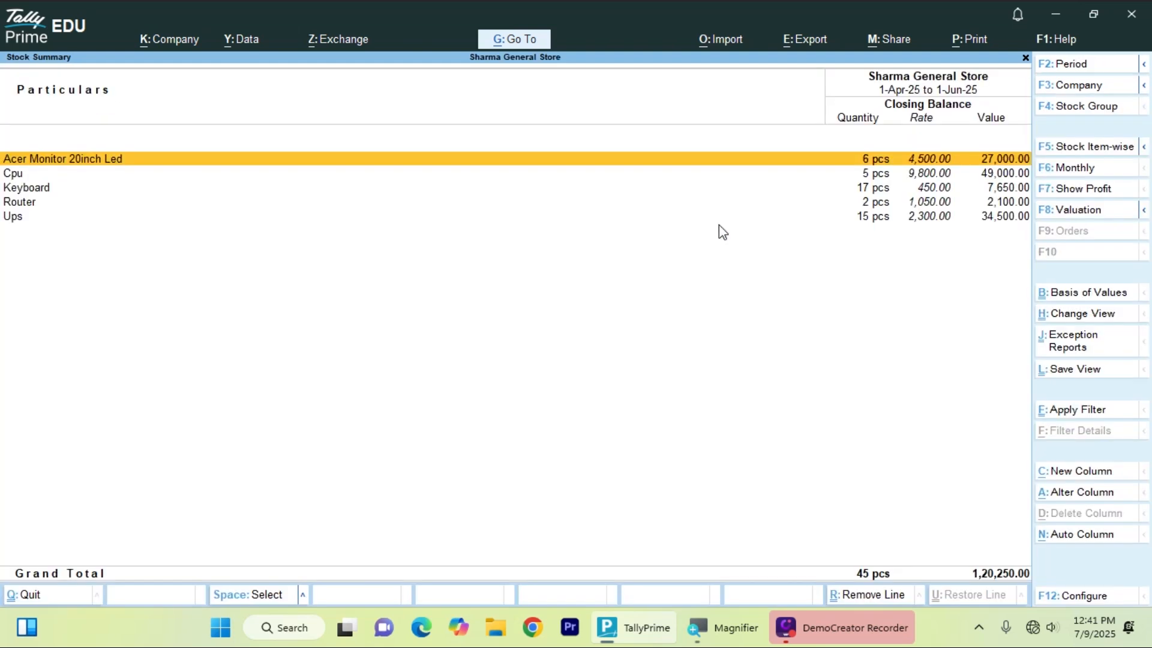
pyautogui.press('Escape')
pyautogui.press('Up')
pyautogui.press('Up')
pyautogui.press('Up')
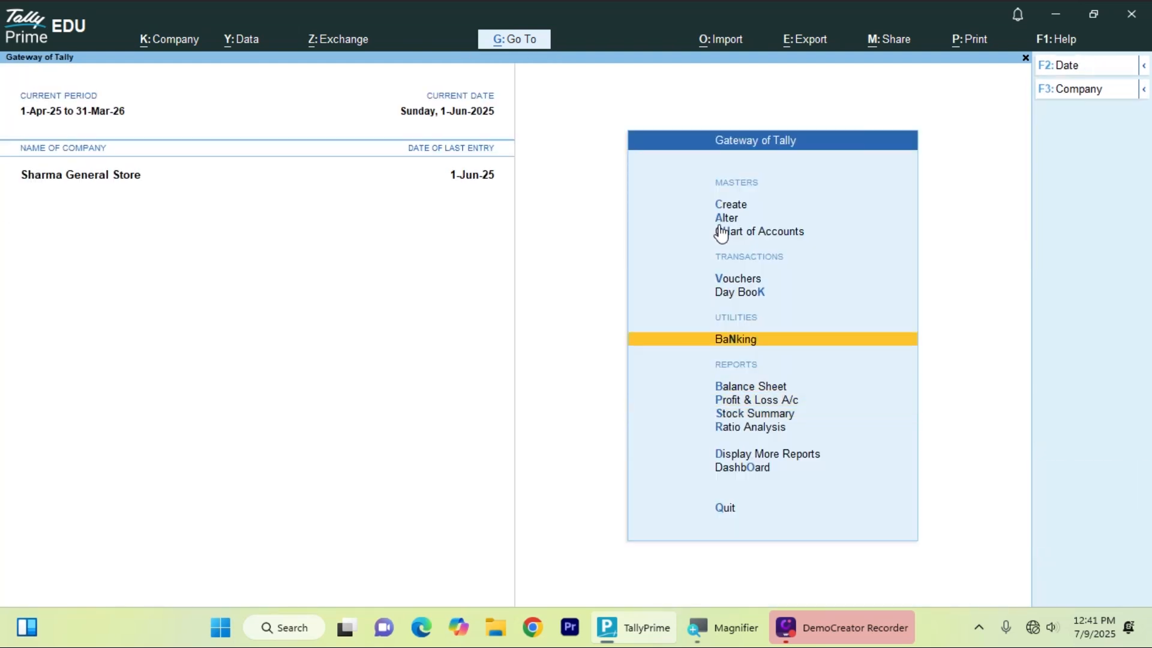
# - Open the Stock Summary report from the Gateway menu and close it again
pyautogui.press('Down')
pyautogui.press('Down')
pyautogui.press('Down')
pyautogui.press('Return')
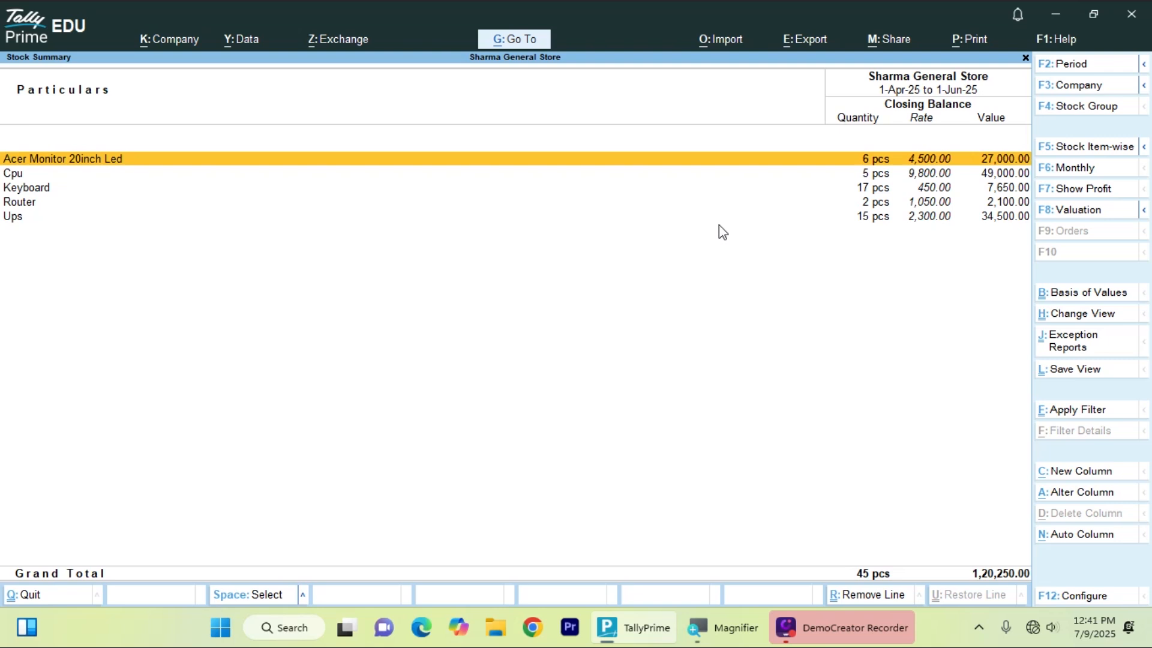
pyautogui.press('Escape')
# - Start a new voucher entry from Vouchers, which opens as Purchase No. 3
pyautogui.press('Up')
pyautogui.press('Up')
pyautogui.press('Up')
pyautogui.press('Up')
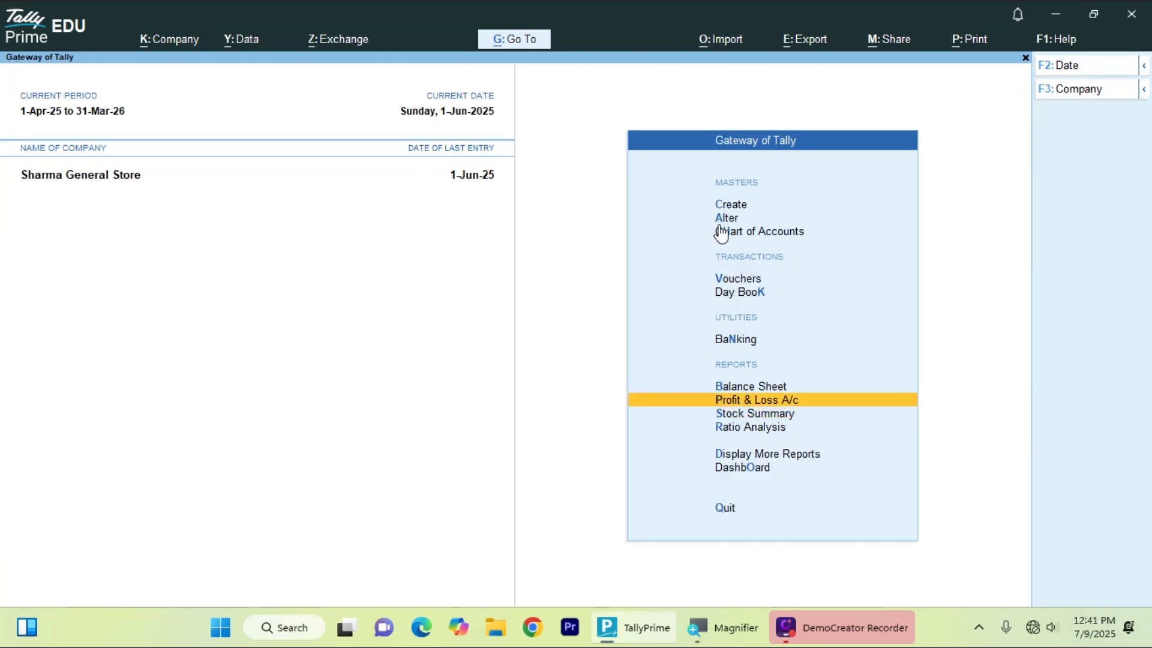
pyautogui.press('Up')
pyautogui.press('Return')
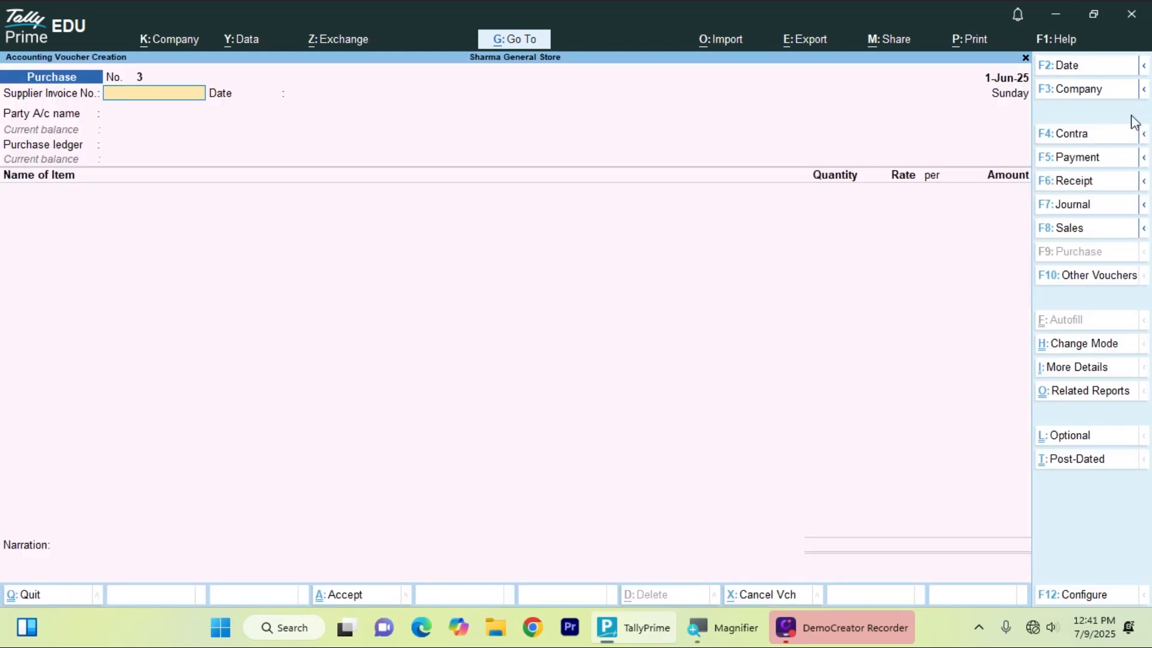
# - Switch the voucher type to Sales, Purchase, then Sales again, and quit without saving
pyautogui.click(1068, 228)
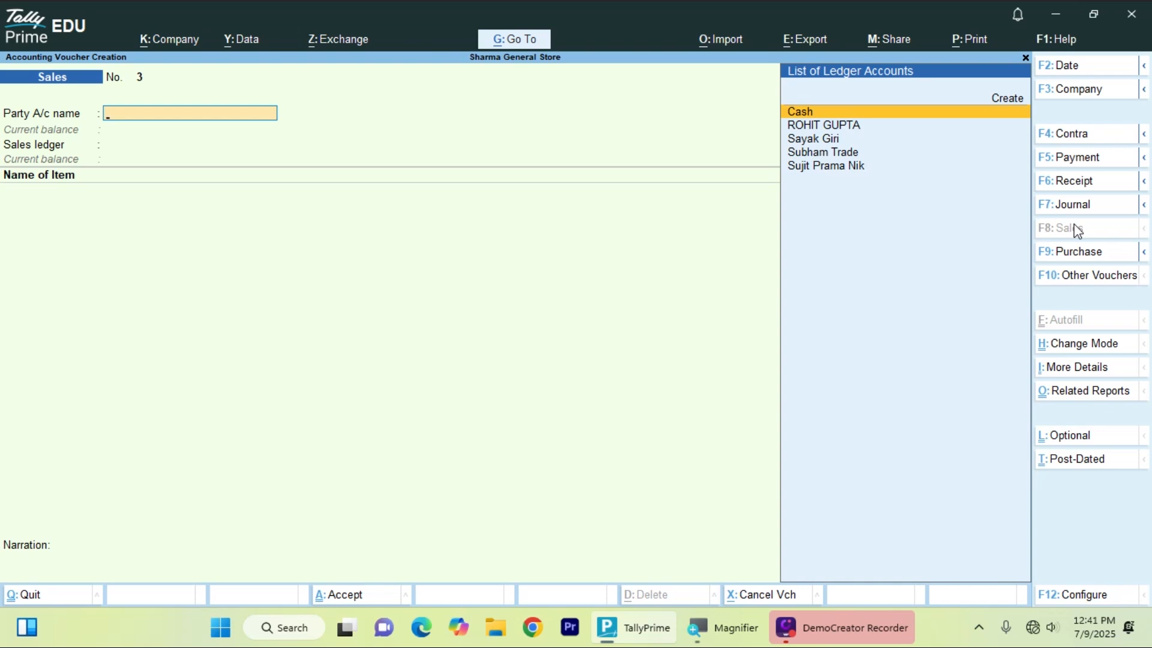
pyautogui.click(1075, 257)
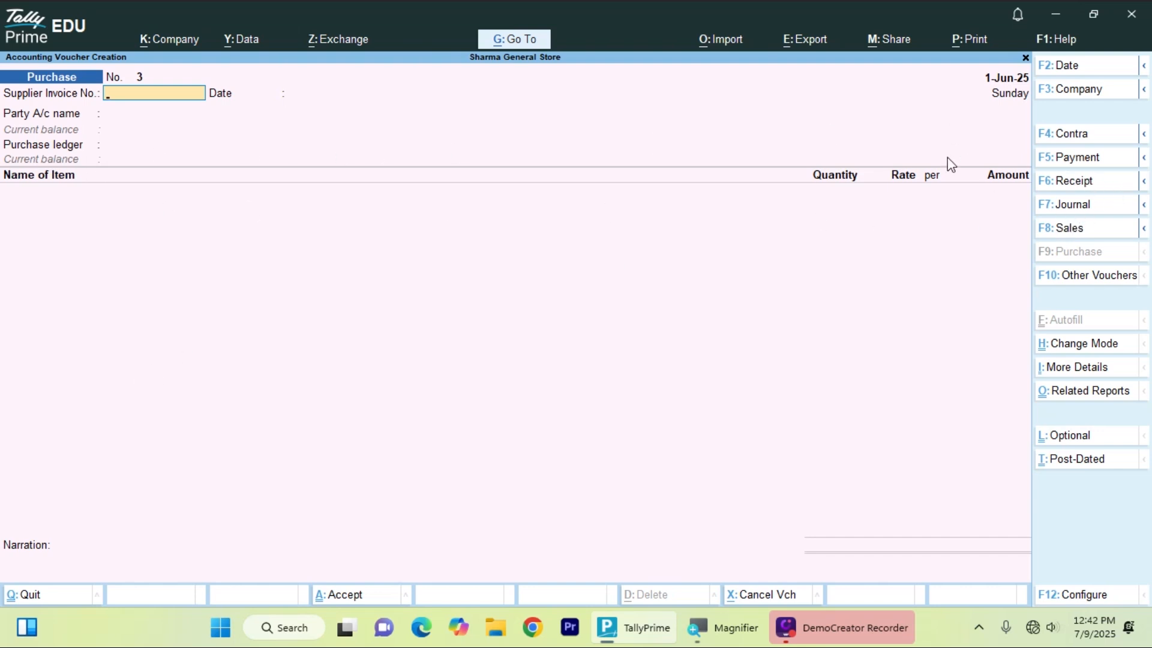
pyautogui.click(1064, 230)
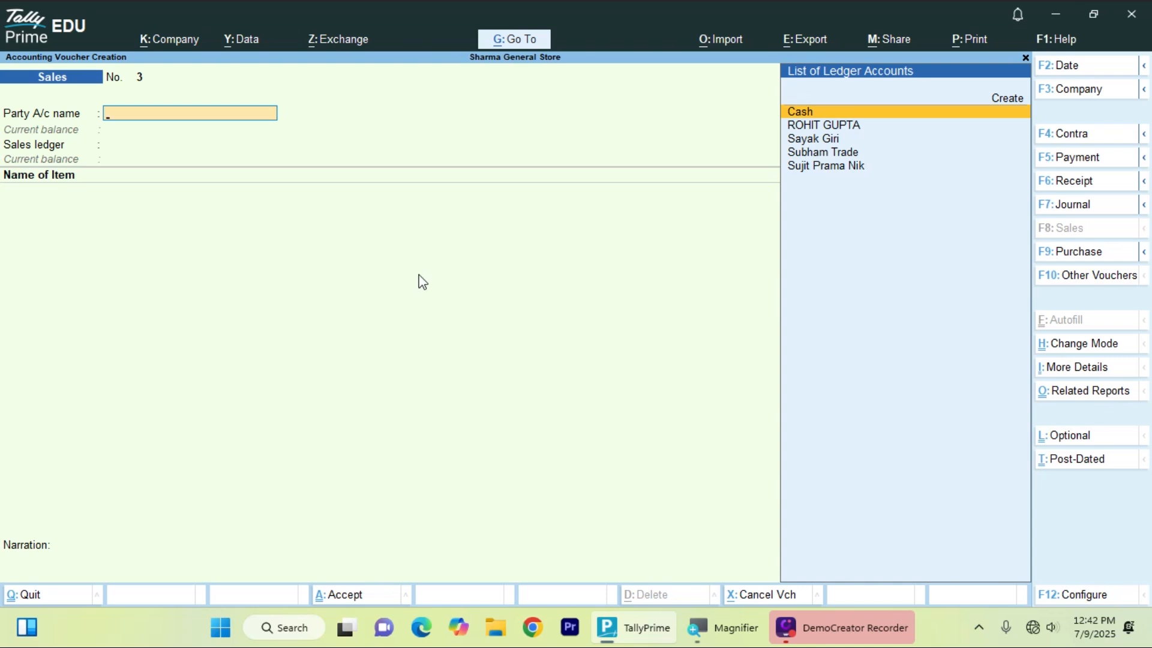
pyautogui.press('Escape')
pyautogui.press('y')
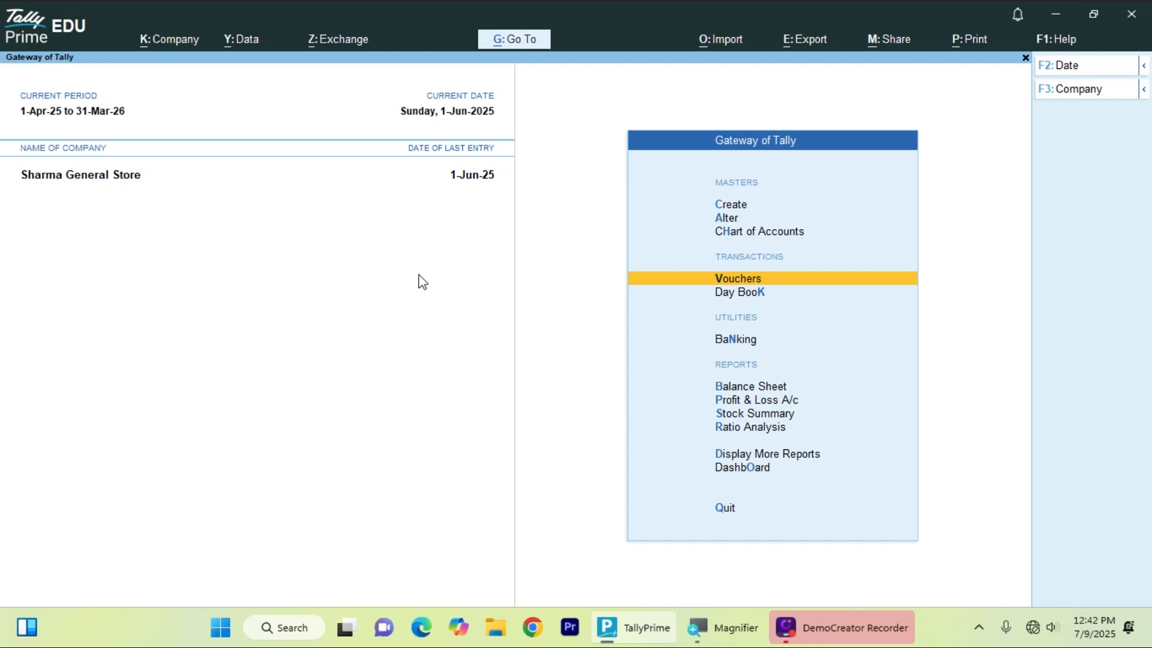
# - Open Stock Summary and check closing quantities down to the Router row
pyautogui.press('Down')
pyautogui.press('Down')
pyautogui.press('Down')
pyautogui.press('Down')
pyautogui.press('Down')
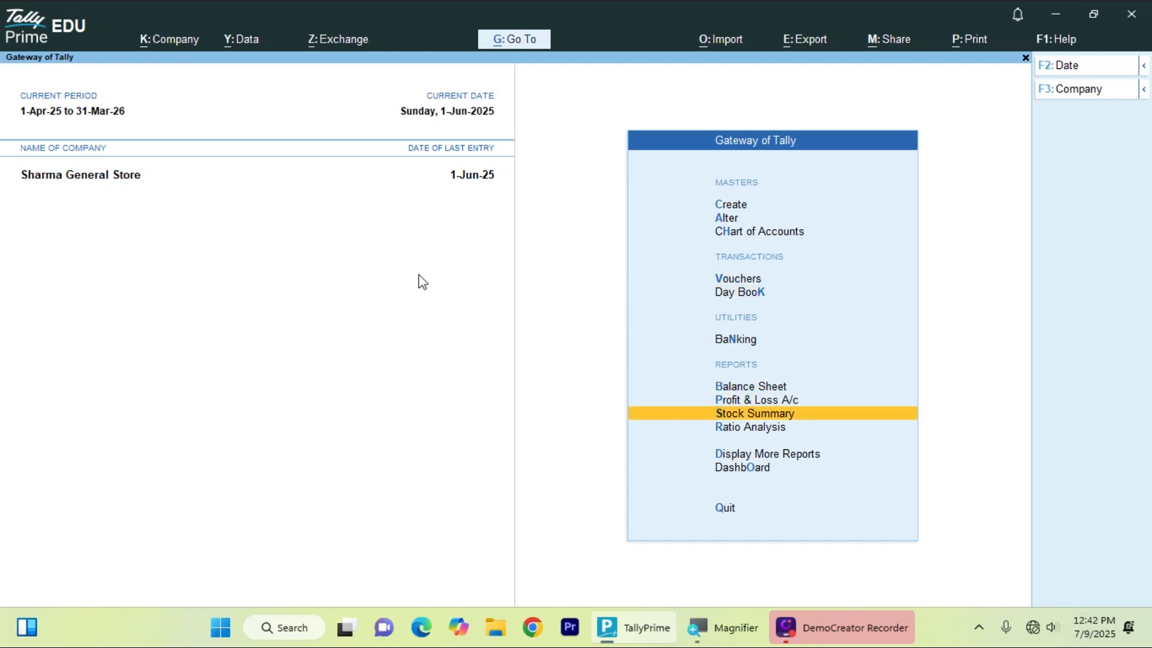
pyautogui.press('Up')
pyautogui.press('Up')
pyautogui.press('Up')
pyautogui.press('Up')
pyautogui.press('Up')
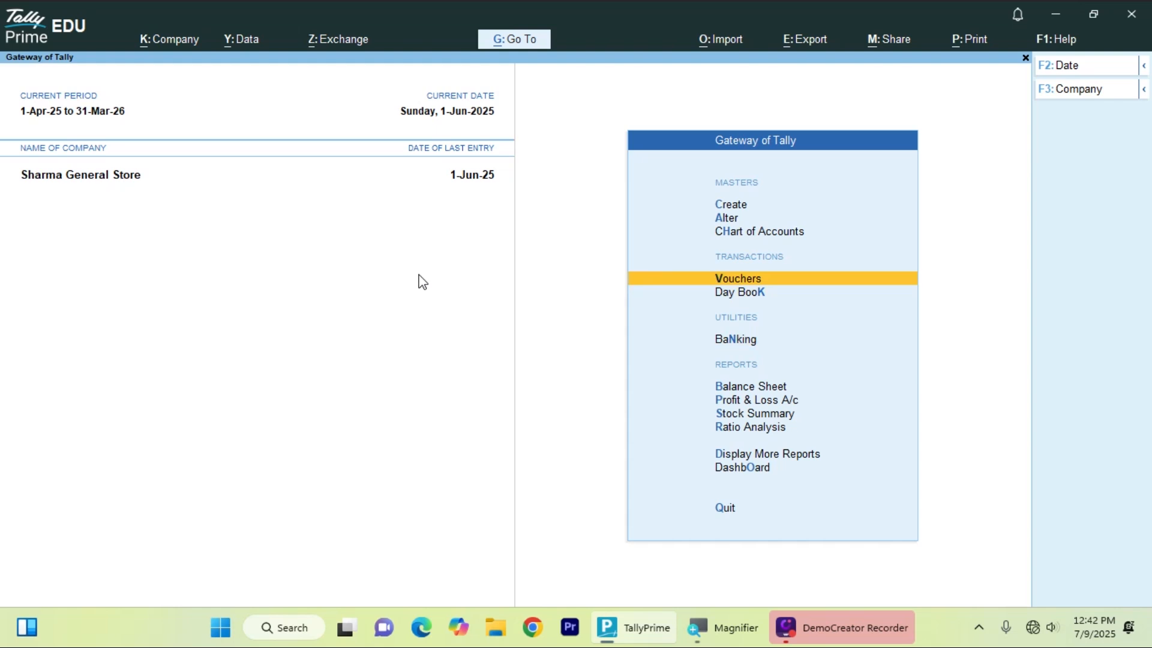
pyautogui.press('Down')
pyautogui.press('Down')
pyautogui.press('Down')
pyautogui.press('Down')
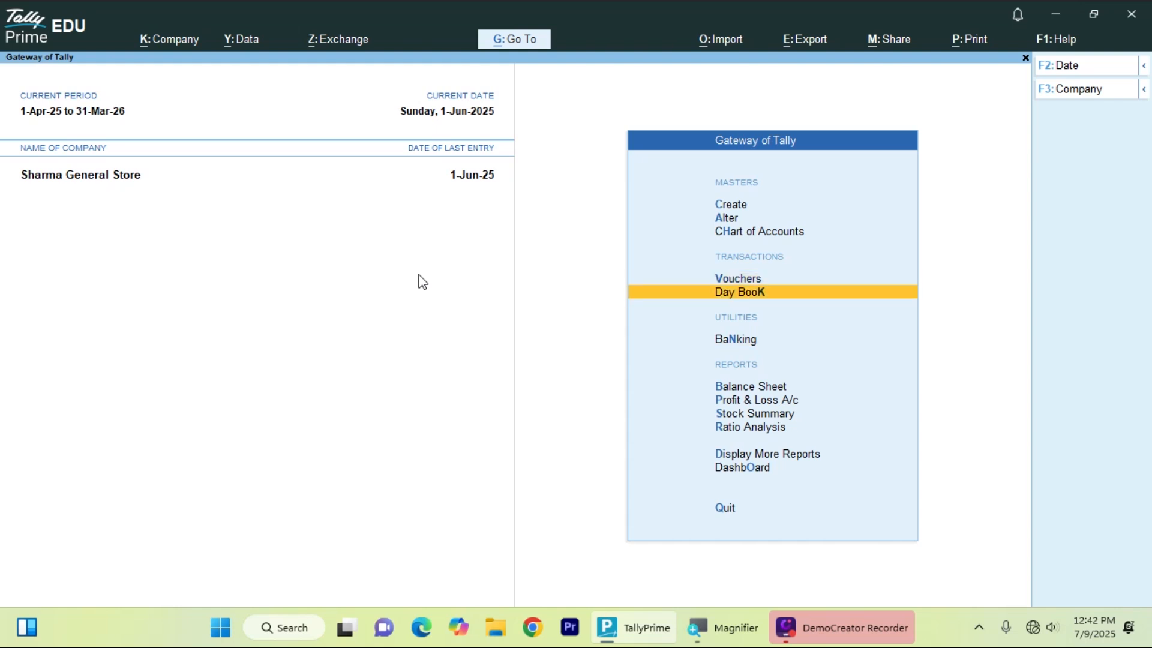
pyautogui.press('Down')
pyautogui.press('Return')
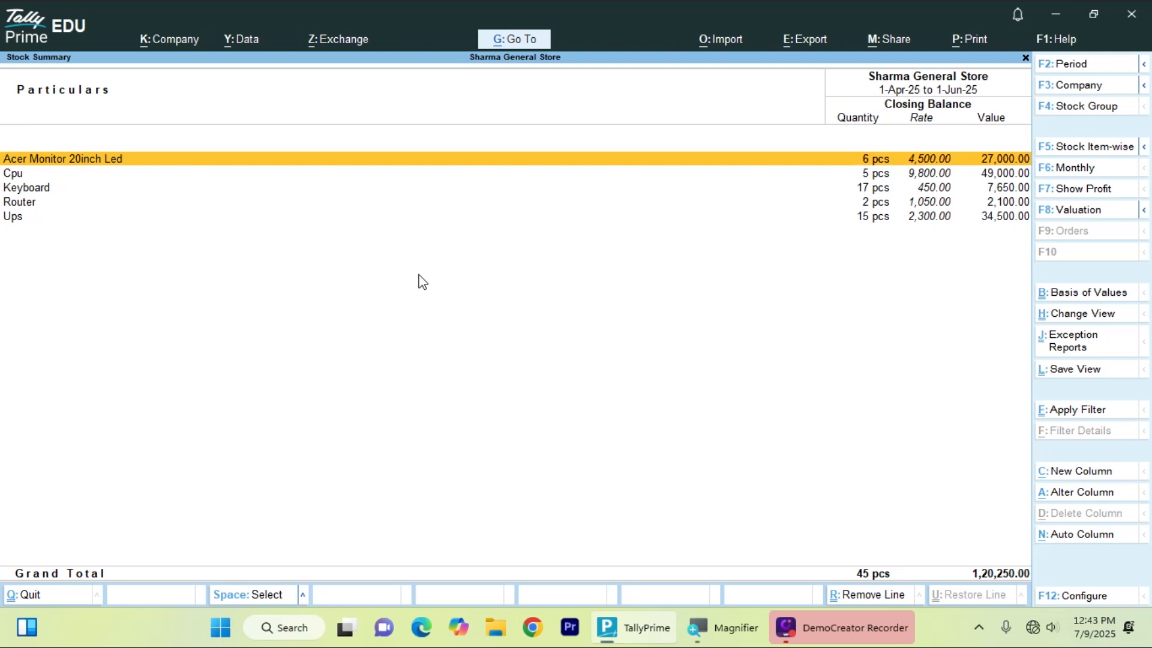
pyautogui.press('Down')
pyautogui.press('Down')
pyautogui.press('Down')
pyautogui.press('Down')
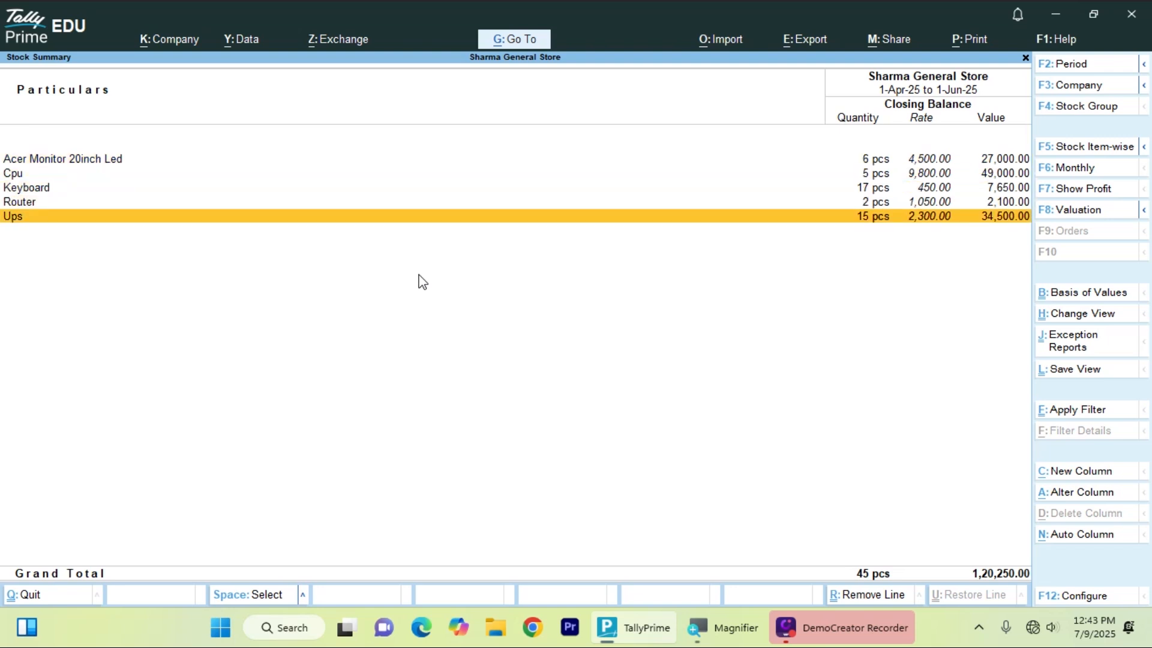
pyautogui.press('Up')
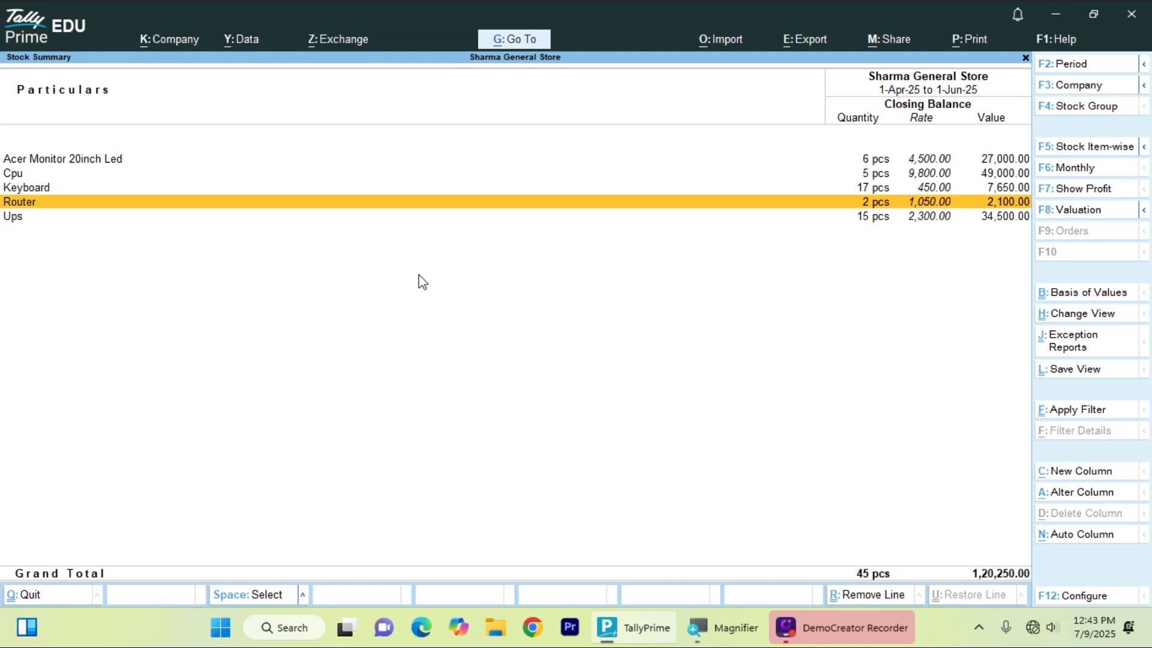
# - Close Stock Summary and start a new Sales voucher No. 3 from Vouchers
pyautogui.press('Escape')
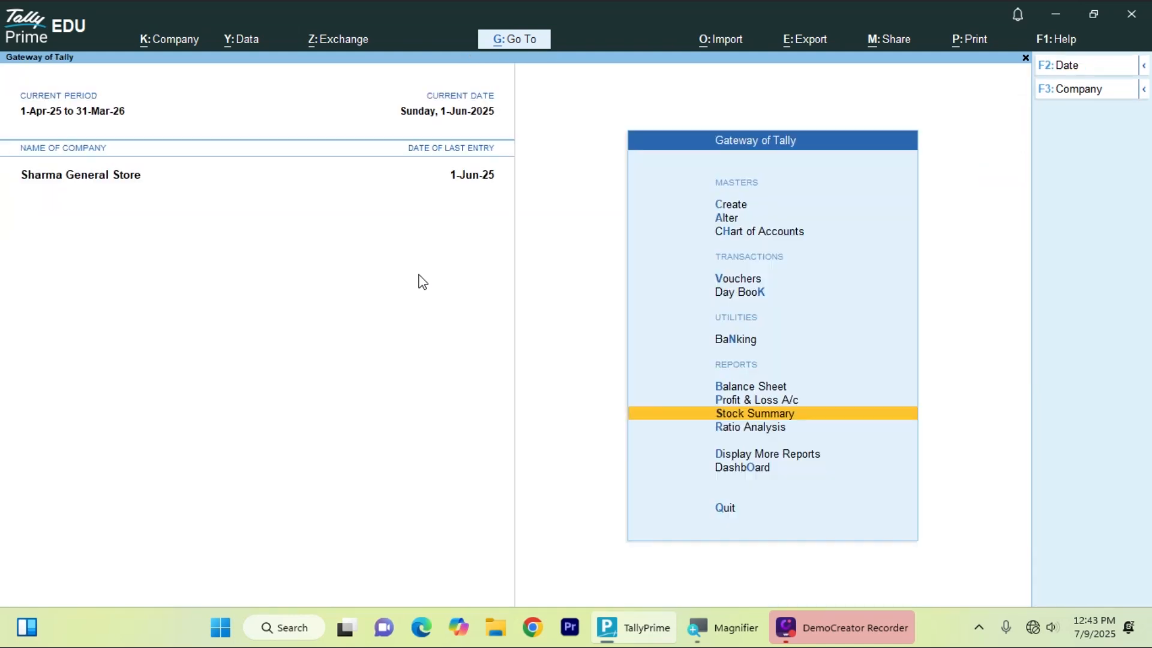
pyautogui.press('Up')
pyautogui.press('Up')
pyautogui.press('Up')
pyautogui.press('Up')
pyautogui.press('Up')
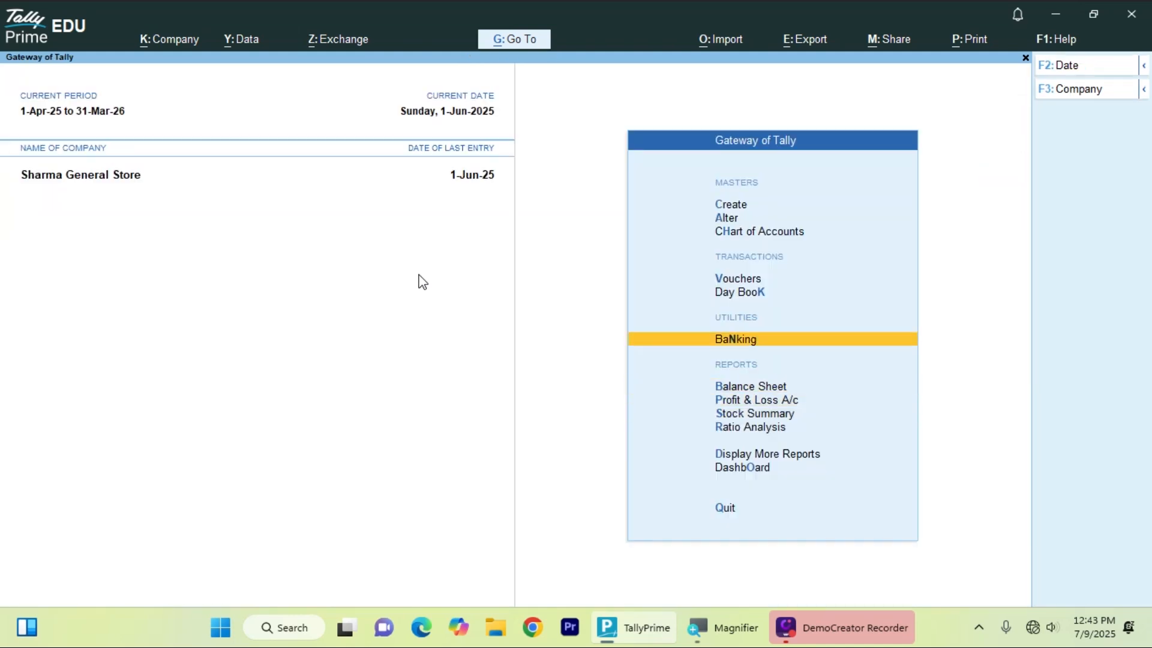
pyautogui.press('Return')
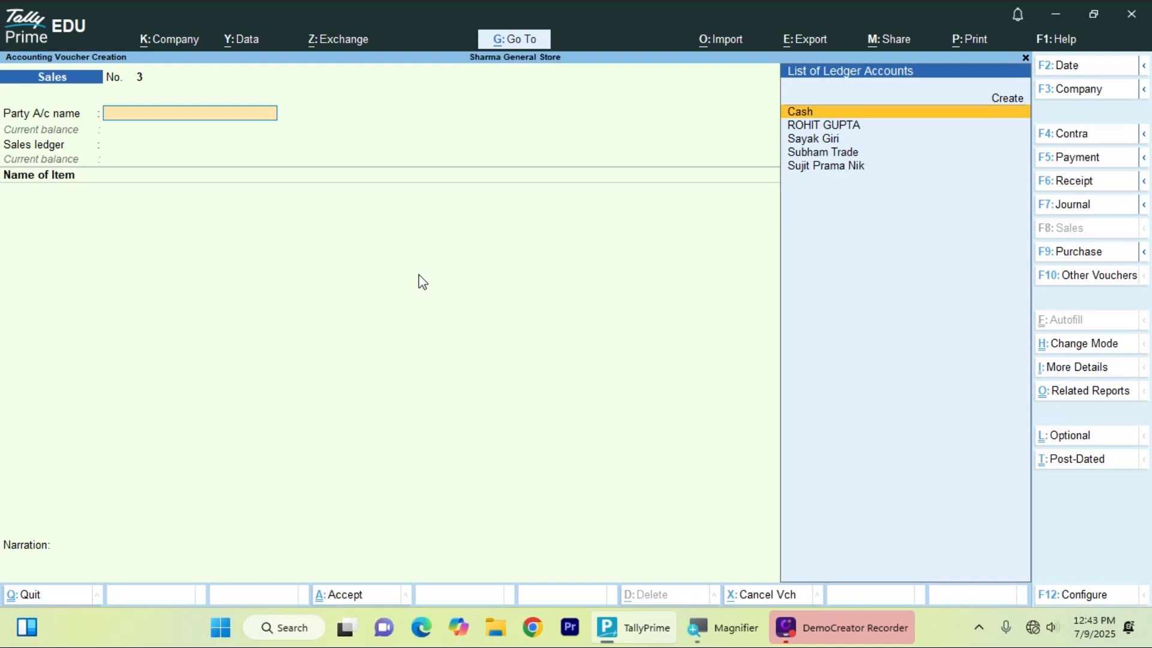
# - Set the customer as party, skip dispatch details, and choose the Sales Gst ledger
pyautogui.press('Down')
pyautogui.press('Down')
pyautogui.press('Down')
pyautogui.press('Down')
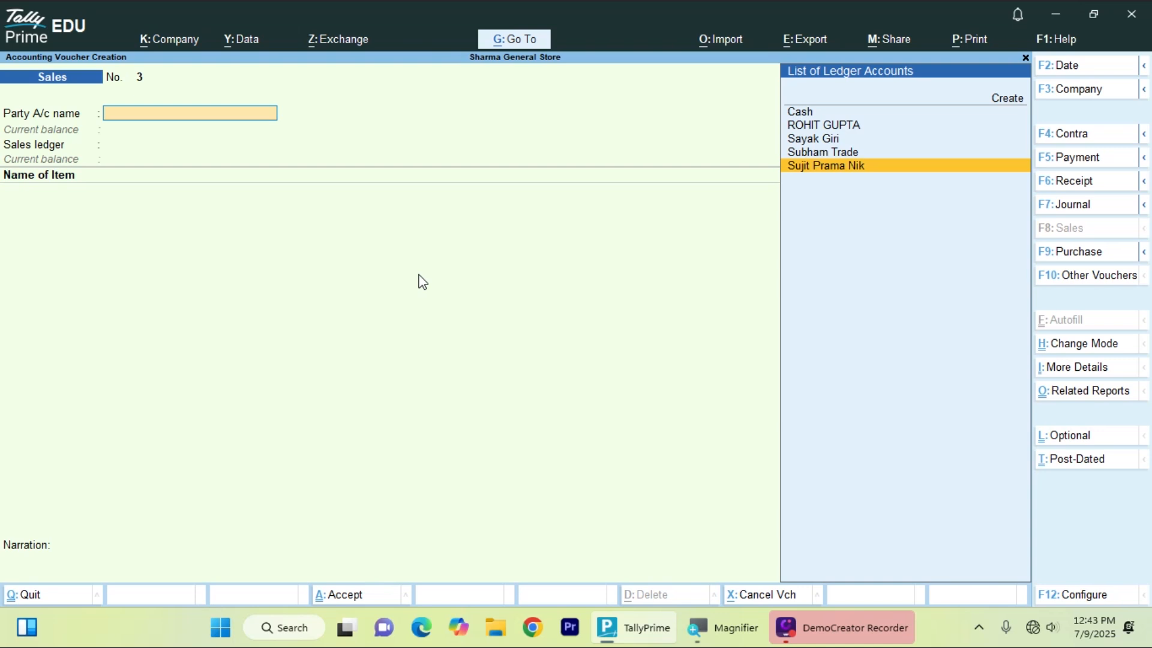
pyautogui.press('Return')
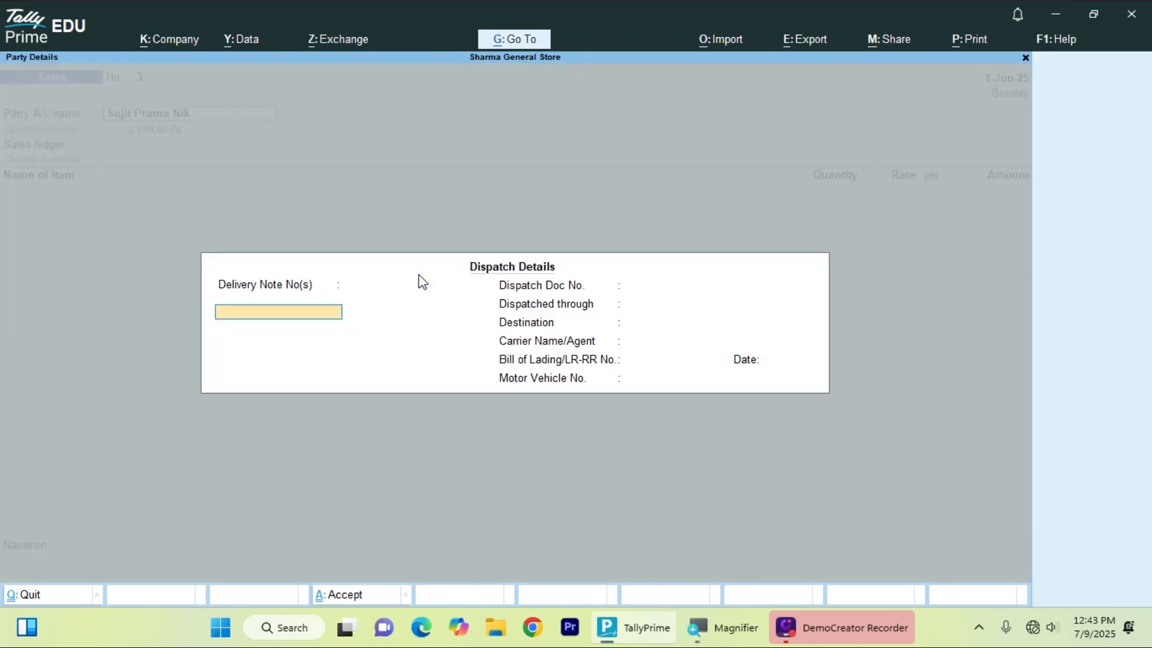
pyautogui.press('Return')
pyautogui.press('Return')
pyautogui.press('Return')
pyautogui.press('Return')
pyautogui.press('Return')
pyautogui.press('Return')
pyautogui.press('Return')
pyautogui.press('Return')
pyautogui.press('Return')
pyautogui.press('Return')
pyautogui.press('Return')
pyautogui.press('Return')
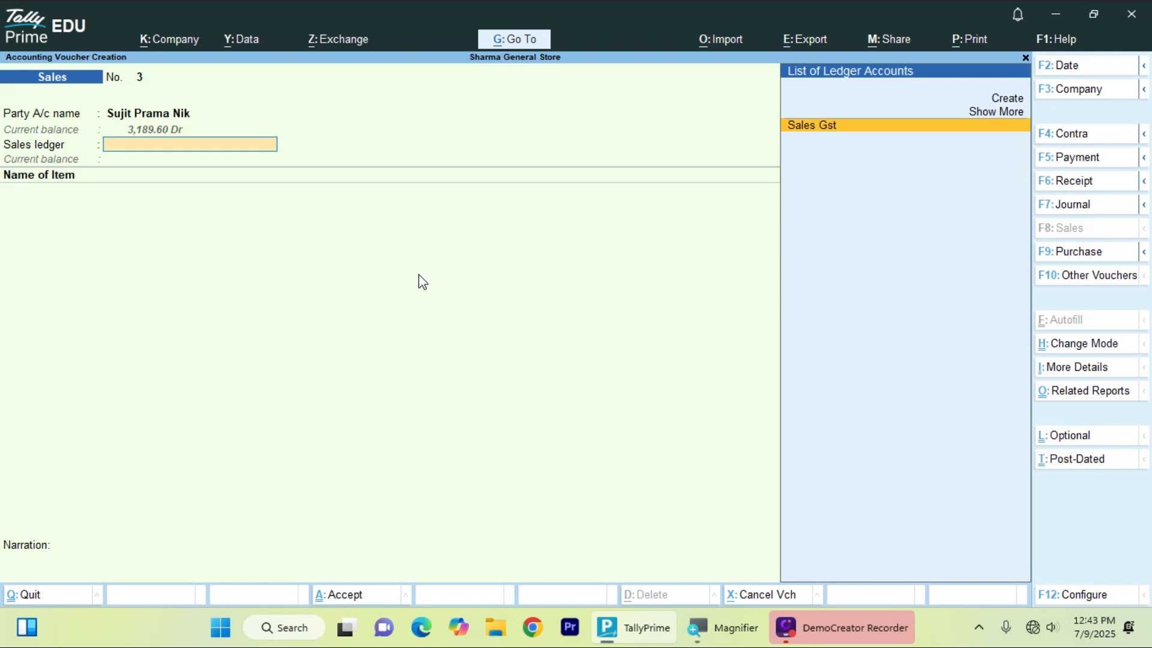
pyautogui.press('Return')
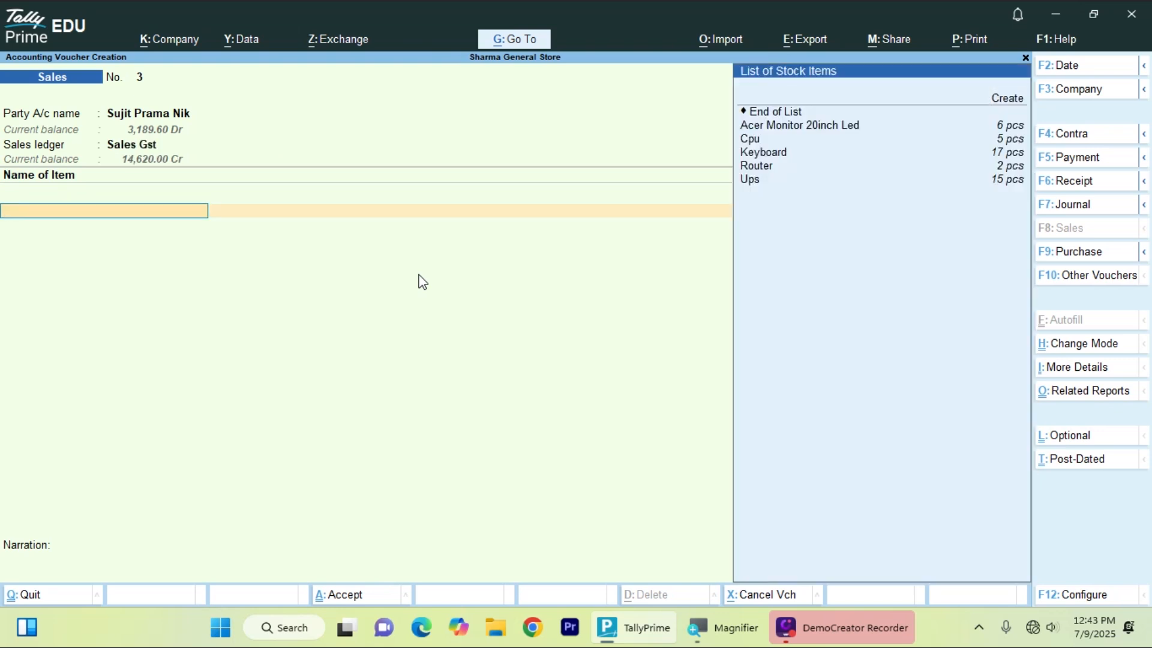
# - Add 3 Keyboards at 500.00 each for an amount of 1,500.00
pyautogui.press('Down')
pyautogui.press('Down')
pyautogui.press('Down')
pyautogui.press('Return')
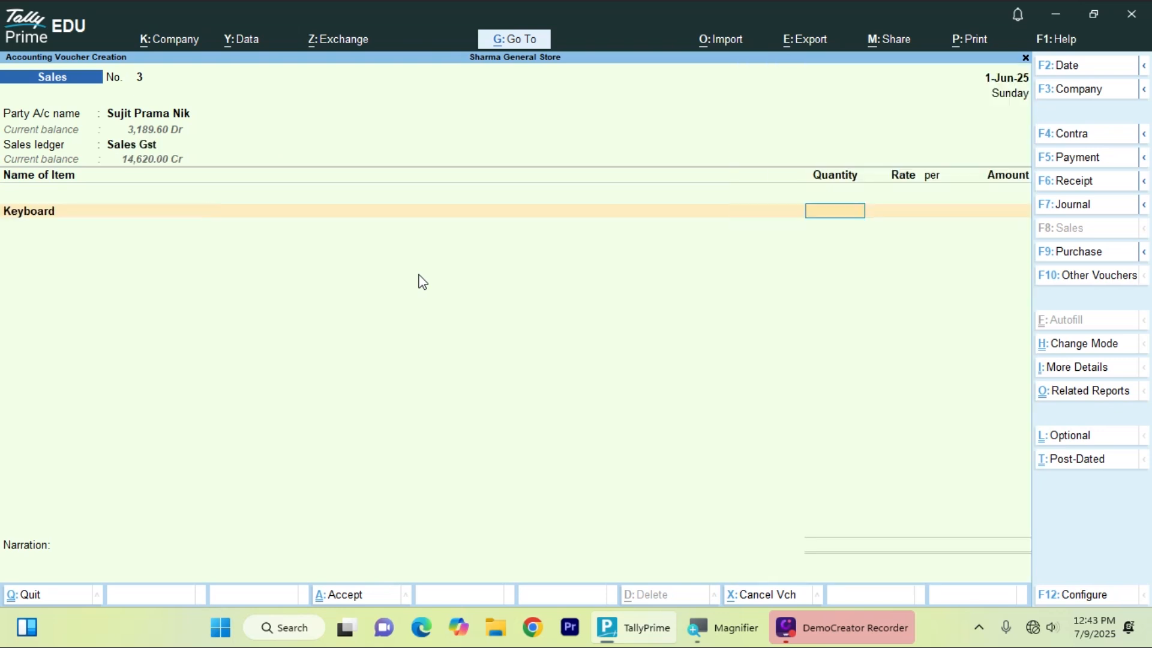
pyautogui.write('3')
pyautogui.press('Return')
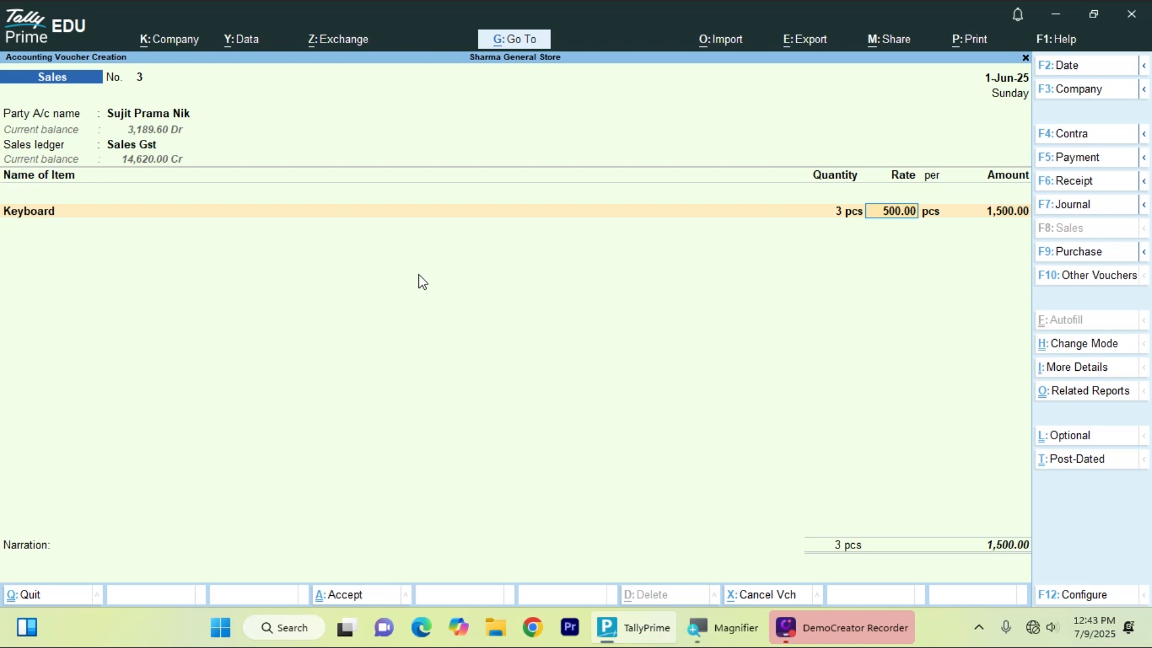
pyautogui.press('Return')
pyautogui.press('Return')
pyautogui.press('Return')
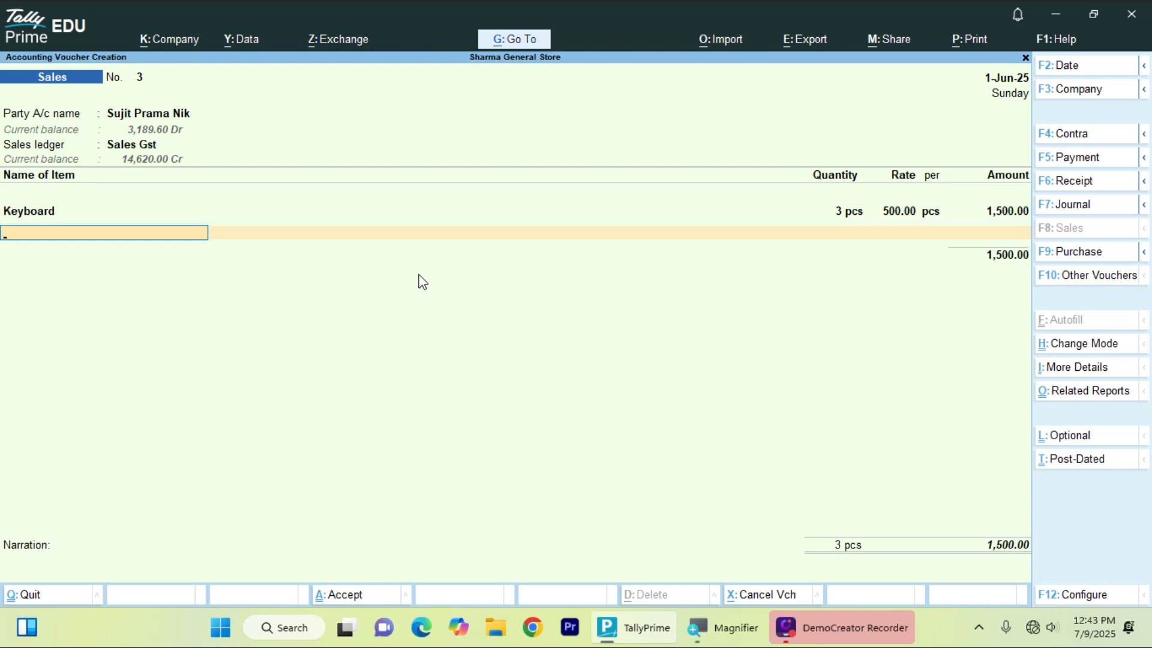
# - Add Central Tax and State Tax ledgers at 135.00 each
pyautogui.press('Return')
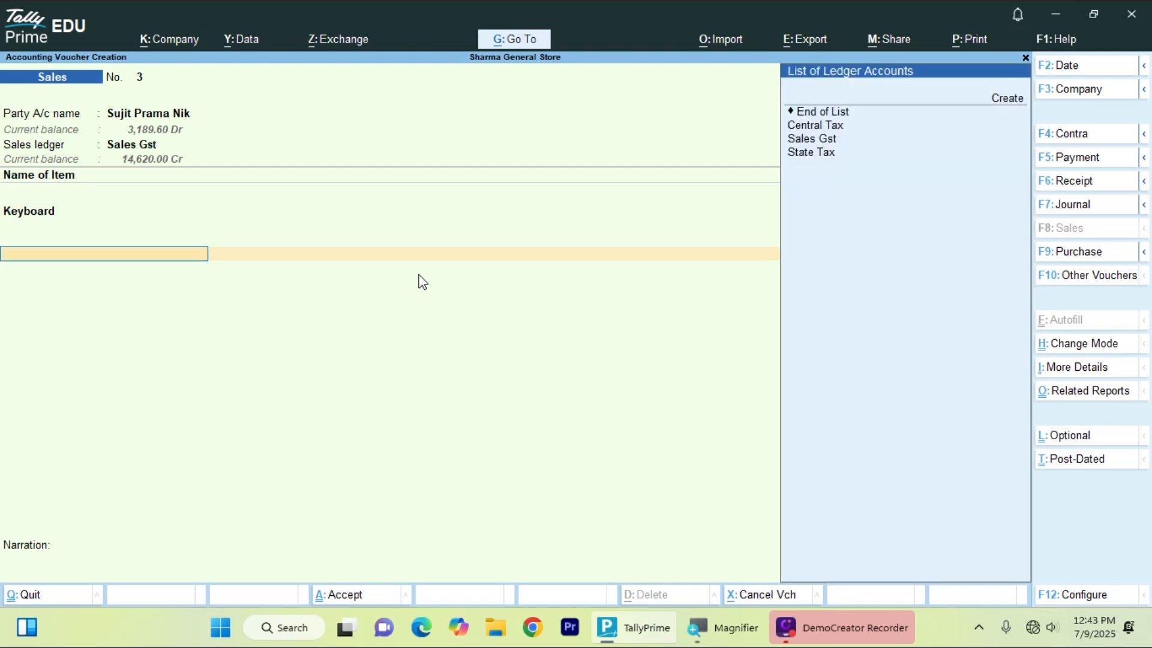
pyautogui.press('Down')
pyautogui.press('Down')
pyautogui.press('Up')
pyautogui.write('.')
pyautogui.press('BackSpace')
pyautogui.press('Down')
pyautogui.press('Return')
pyautogui.press('Return')
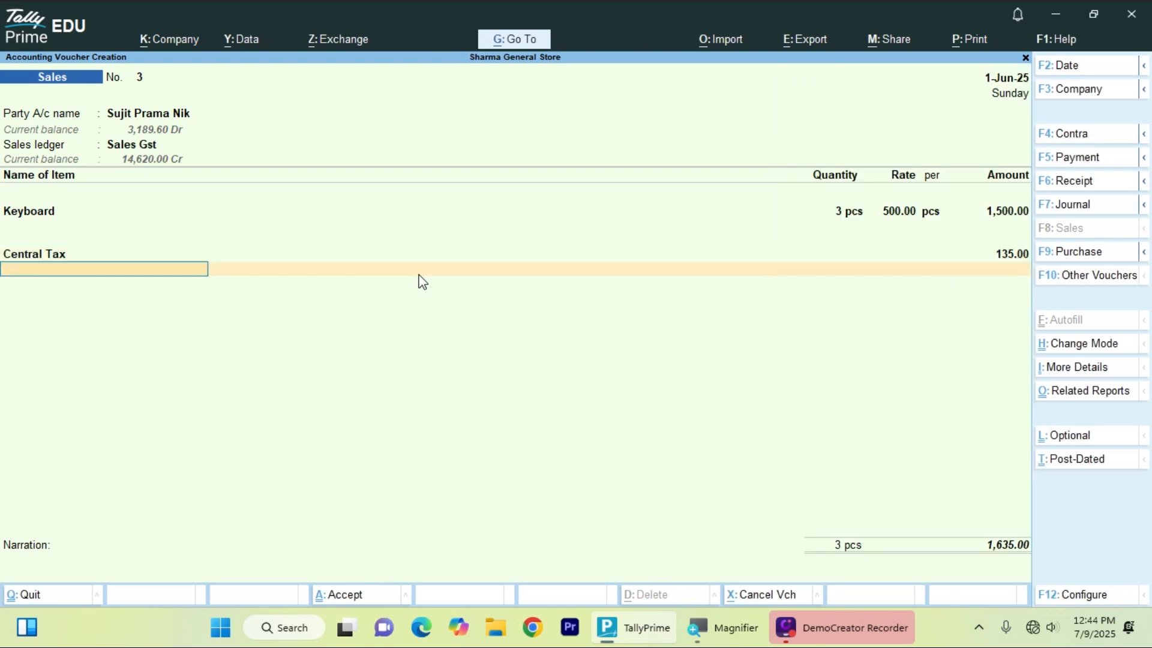
pyautogui.press('Down')
pyautogui.press('Down')
pyautogui.press('Down')
pyautogui.press('Down')
pyautogui.press('Down')
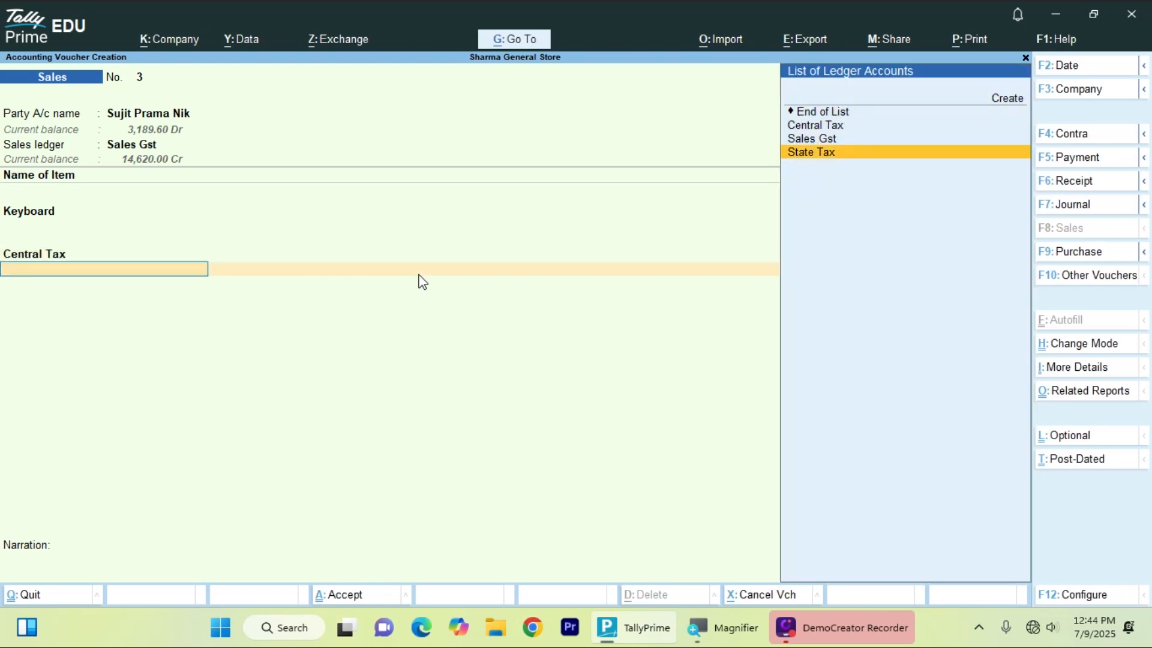
pyautogui.press('Return')
# - Accept bill reference 3, save the 1,770.00 Sales voucher, and return to Gateway of Tally
pyautogui.press('Return')
pyautogui.press('Return')
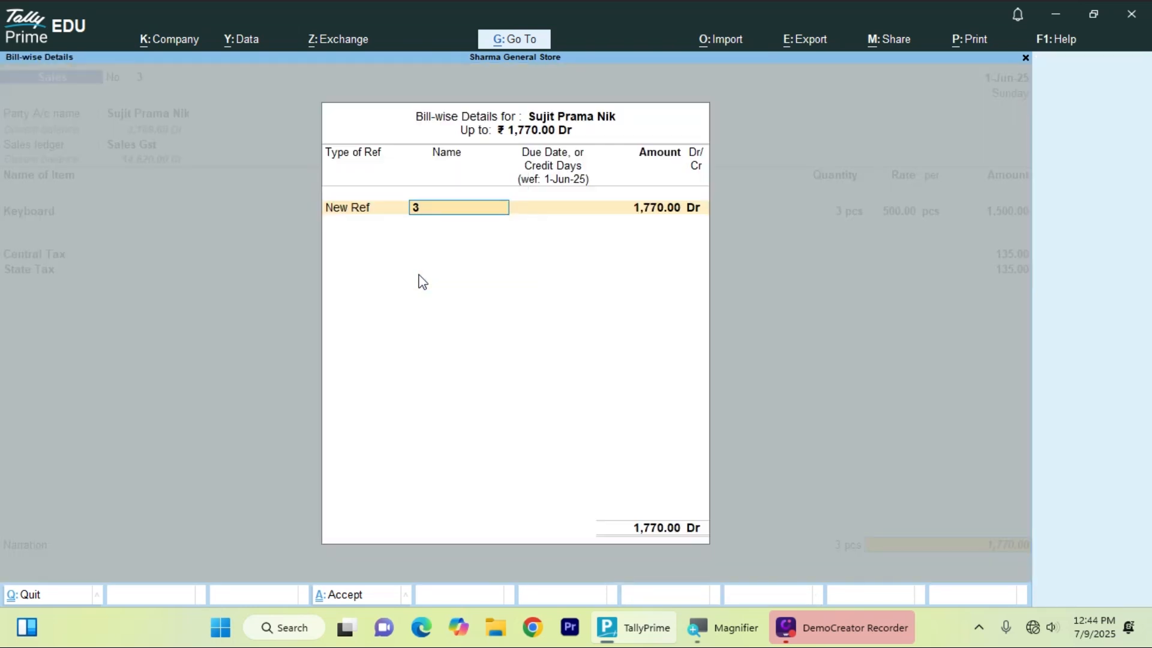
pyautogui.press('Return')
pyautogui.press('Return')
pyautogui.press('Return')
pyautogui.press('Return')
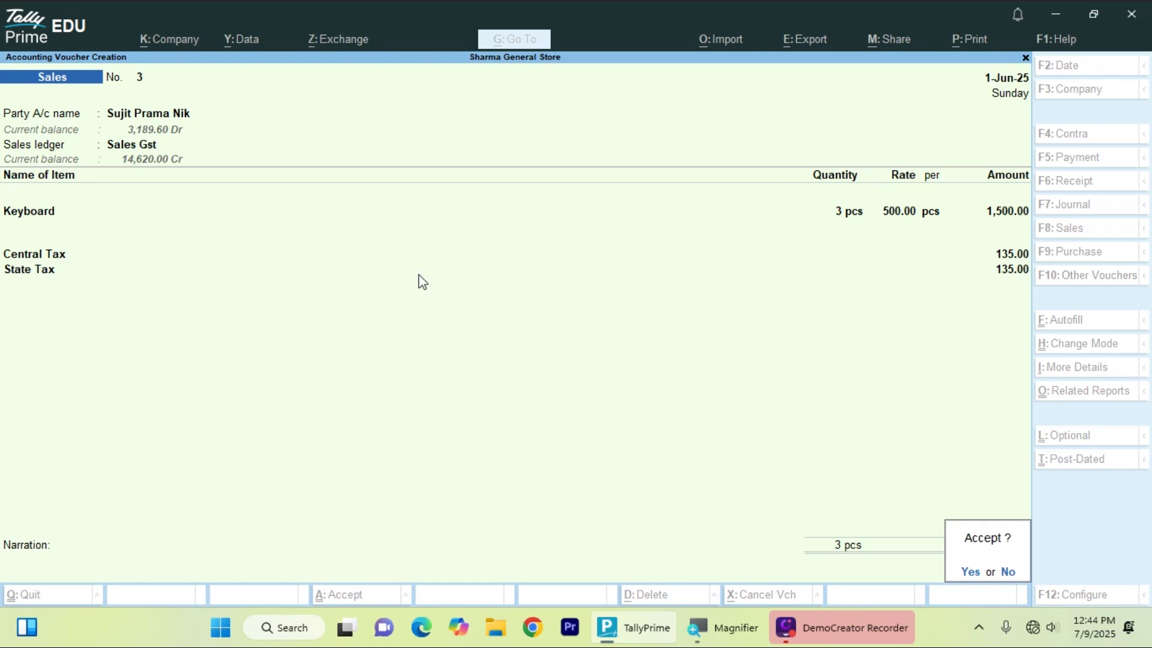
pyautogui.press('Return')
pyautogui.press('Escape')
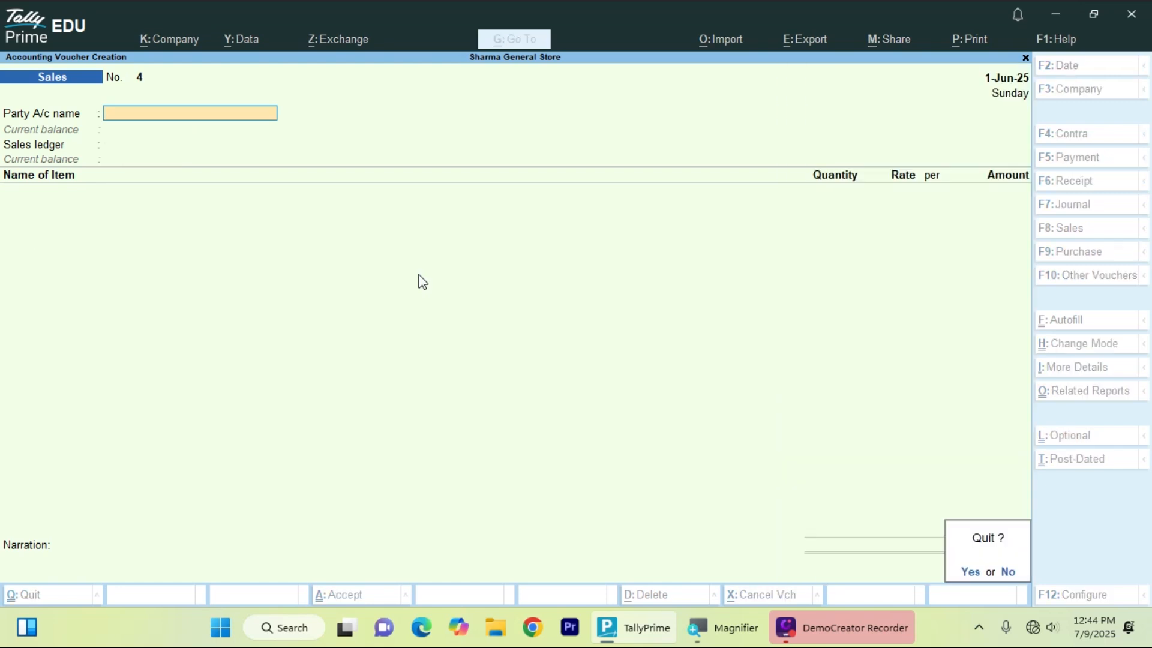
pyautogui.press('Return')
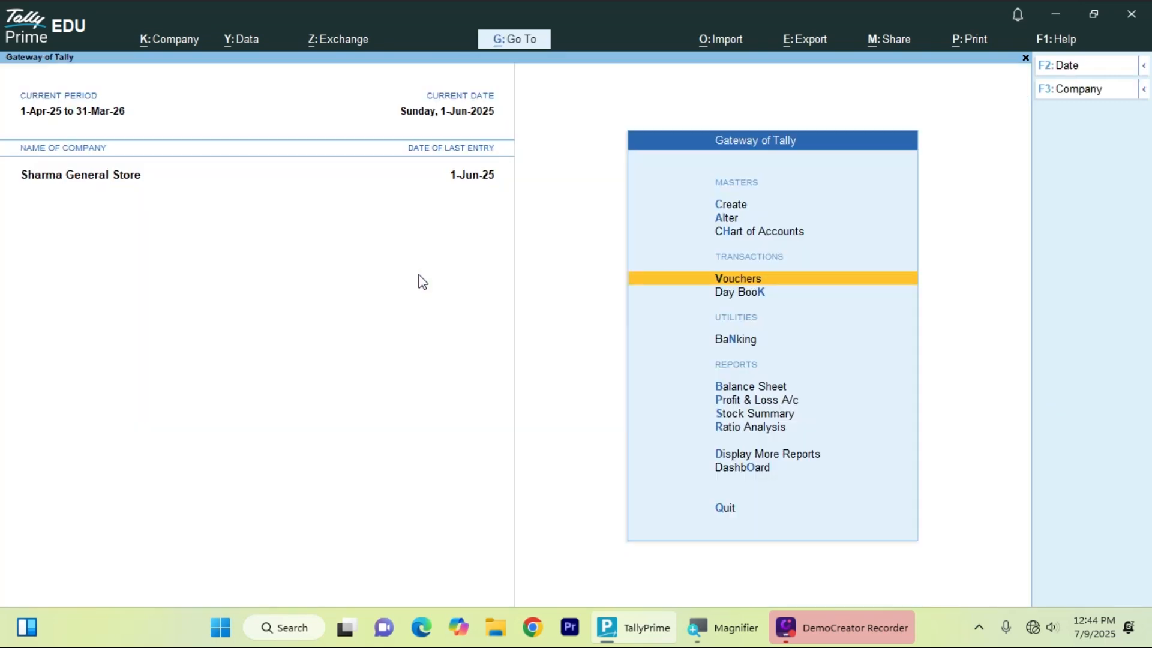